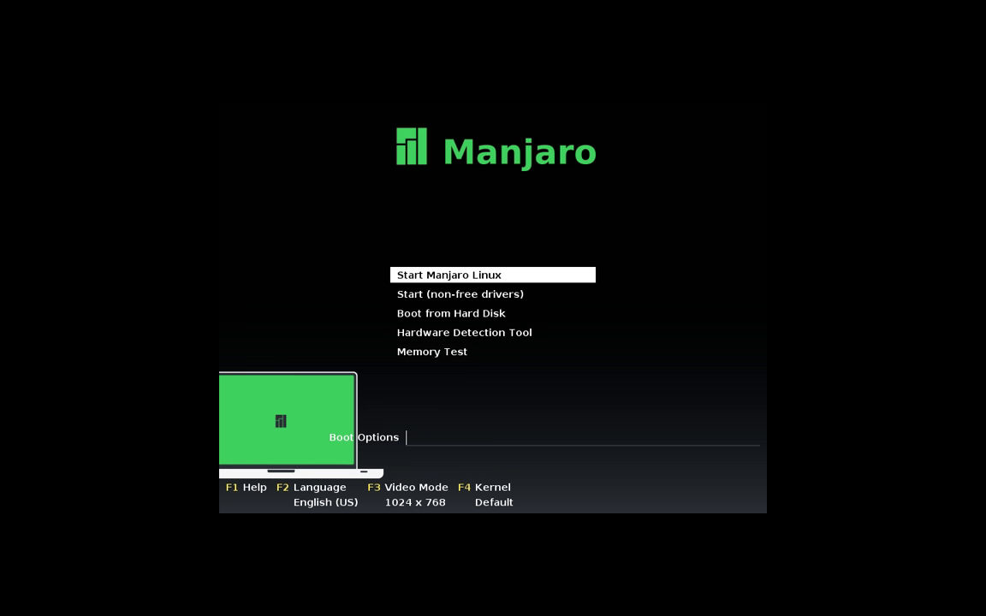
- Boot the live system with the 'Start (non-free drivers)' boot option
key("Down")
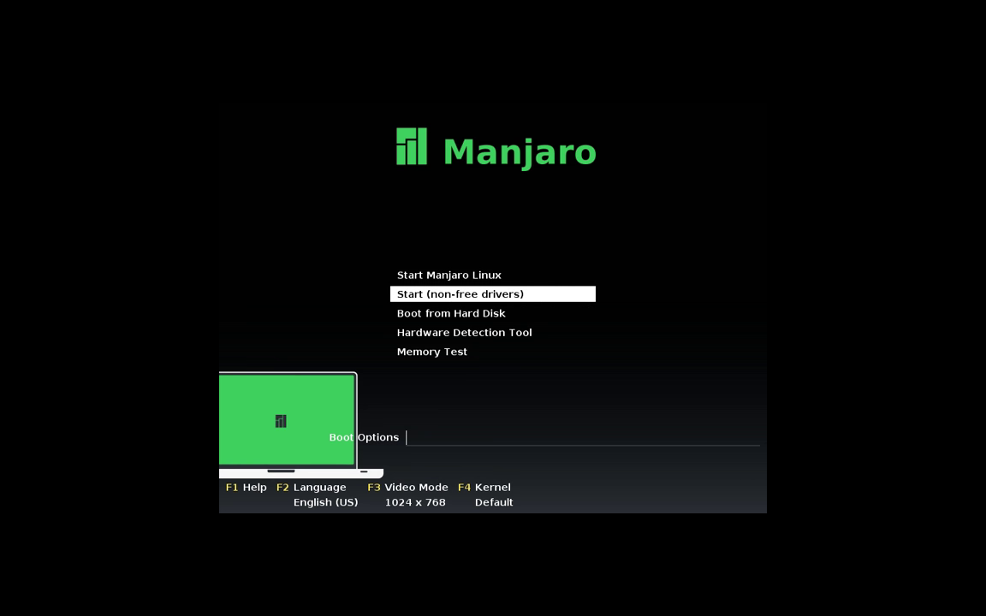
key("Return")
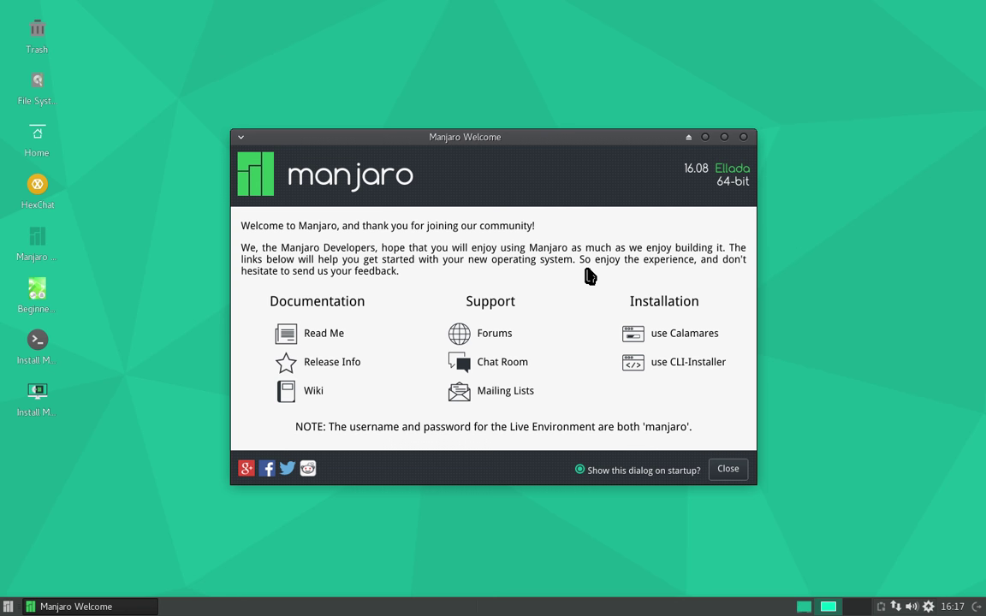
- Untick the Welcome startup option, set the cursor theme to Simple-and-Soft, and dismiss the update notice
left_click(664, 471)
left_click(748, 470)
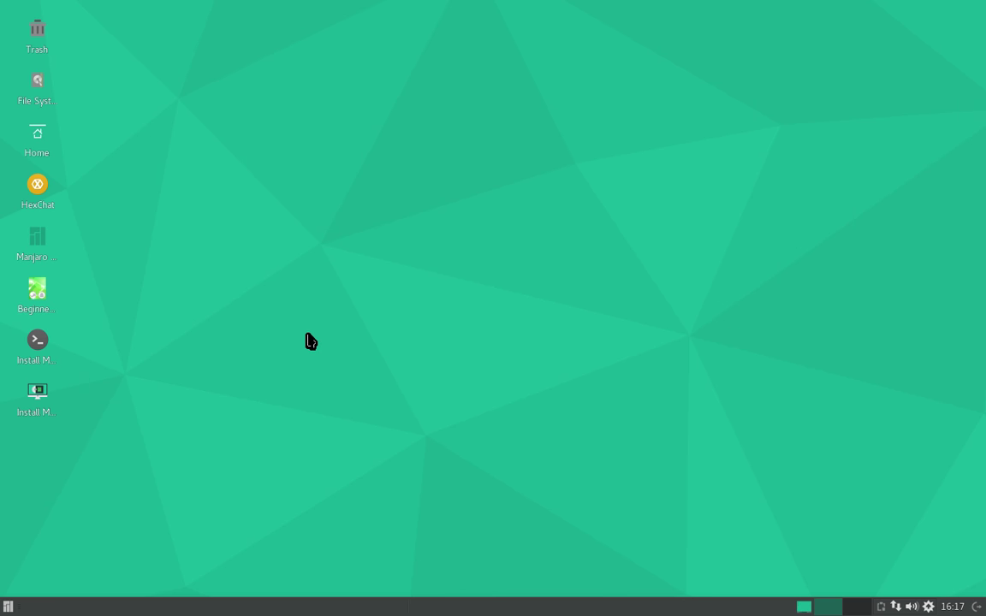
left_click(6, 607)
left_click(174, 260)
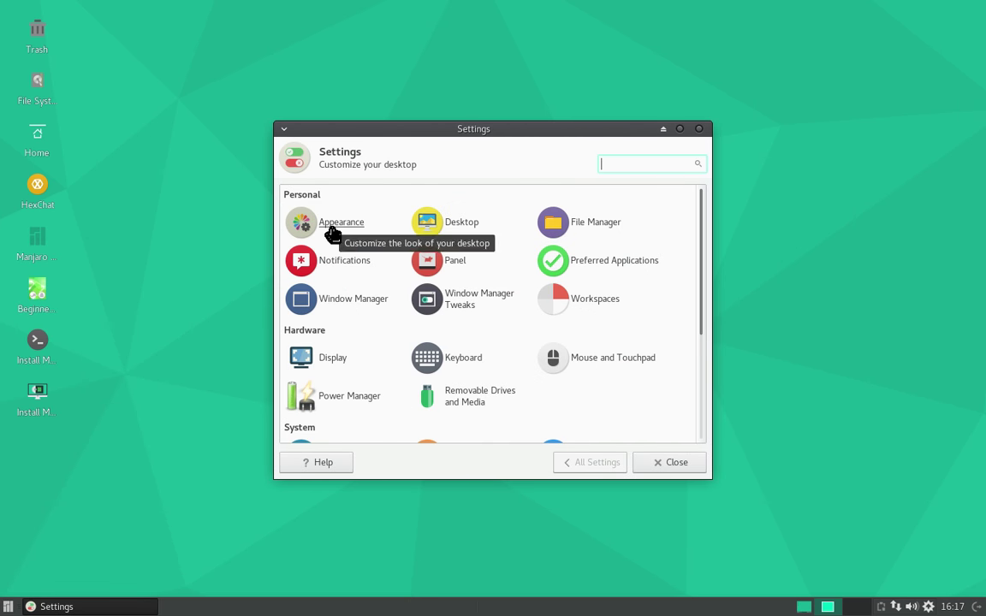
left_click(617, 360)
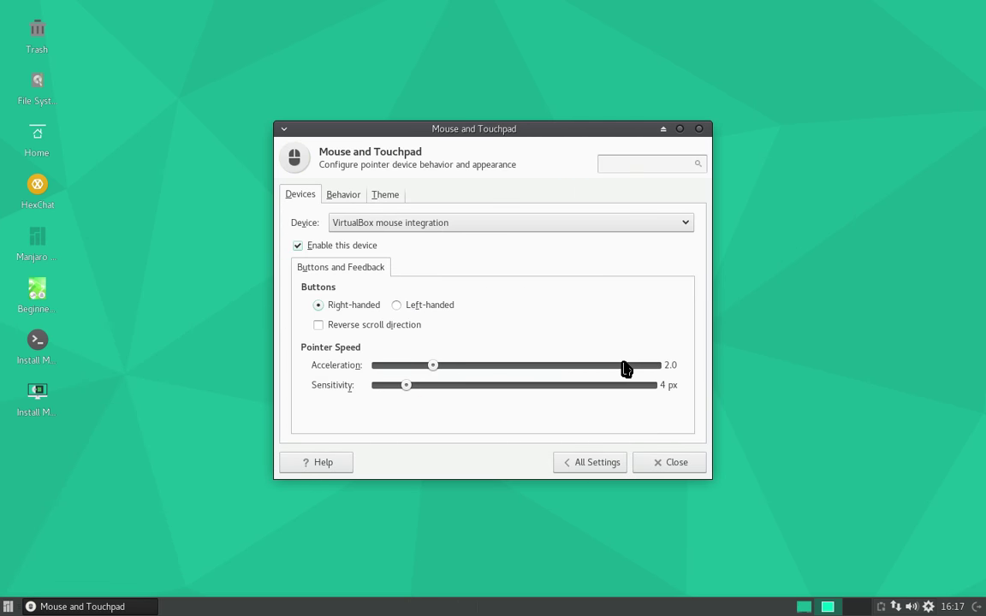
left_click(385, 195)
left_click(348, 303)
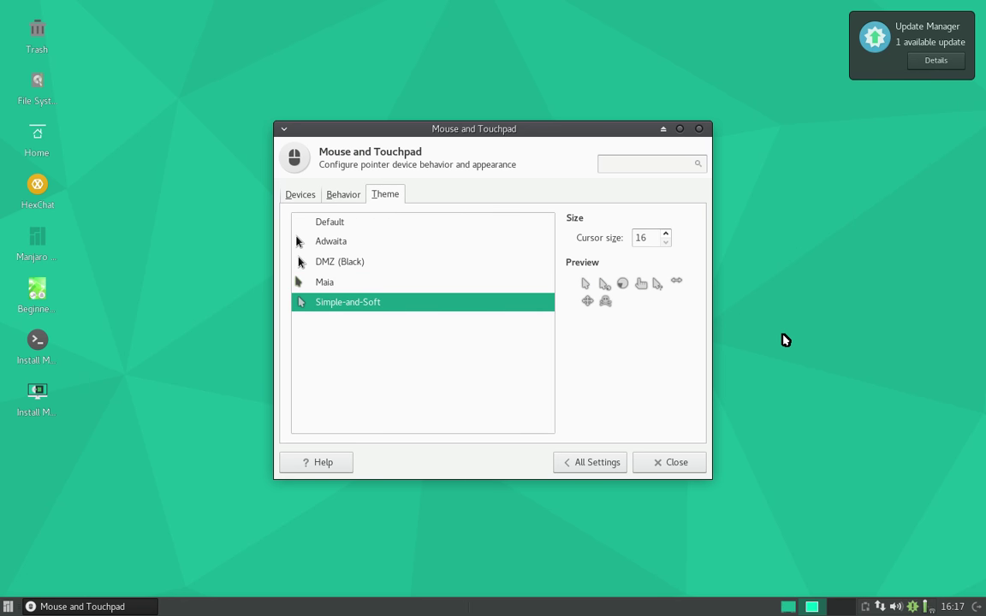
left_click(676, 462)
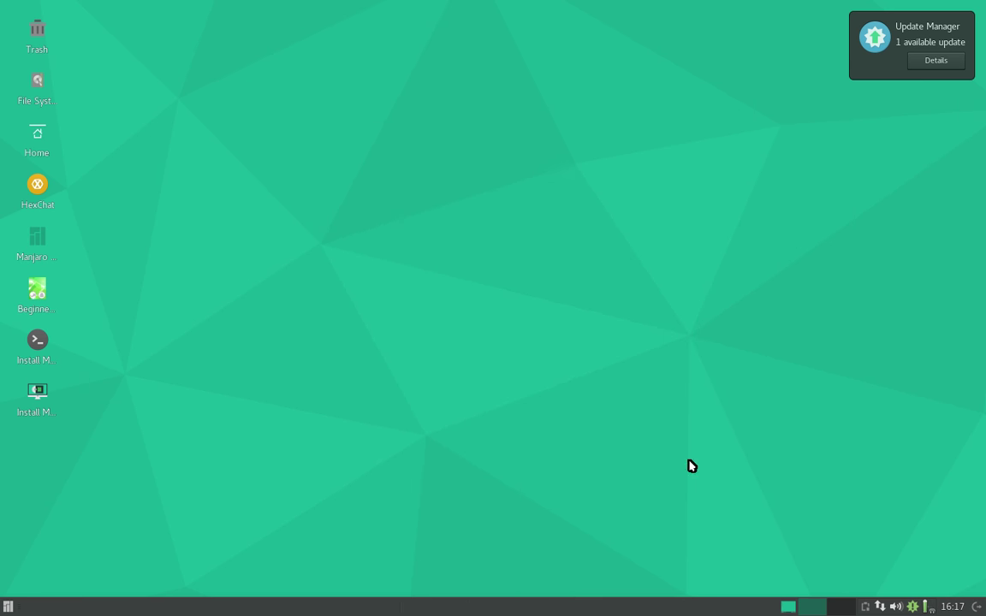
left_click(879, 54)
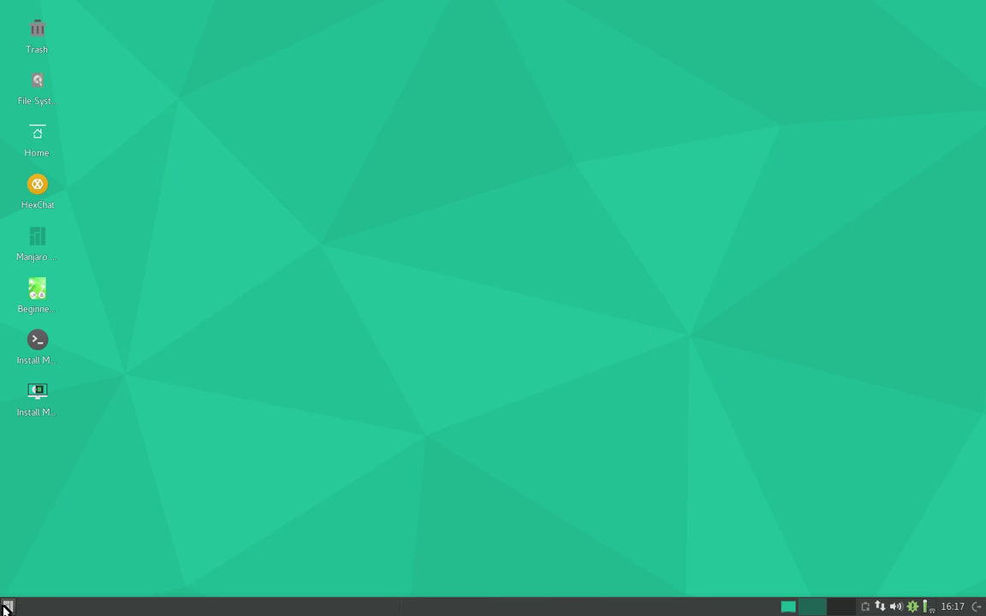
- Launch the Manjaro installer, confirm the installer language, and advance past Location to Keyboard
left_click(41, 396)
double_click(41, 396)
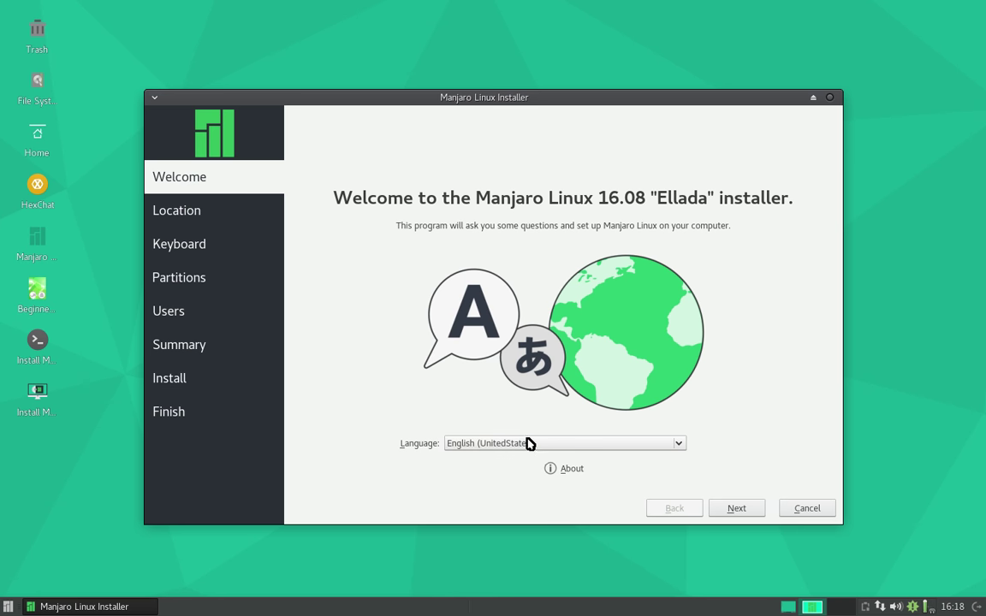
left_click(528, 443)
left_click(508, 197)
left_click(738, 509)
left_click(737, 510)
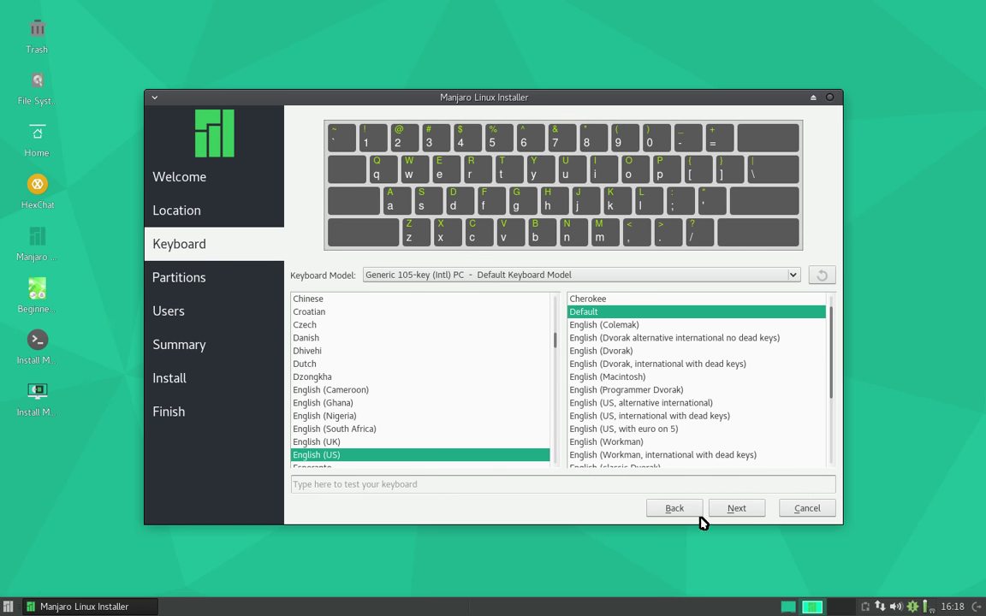
left_click(684, 511)
left_click(726, 510)
- Choose the English (UK) keyboard layout, test it in the typing box, and continue
left_click(420, 443)
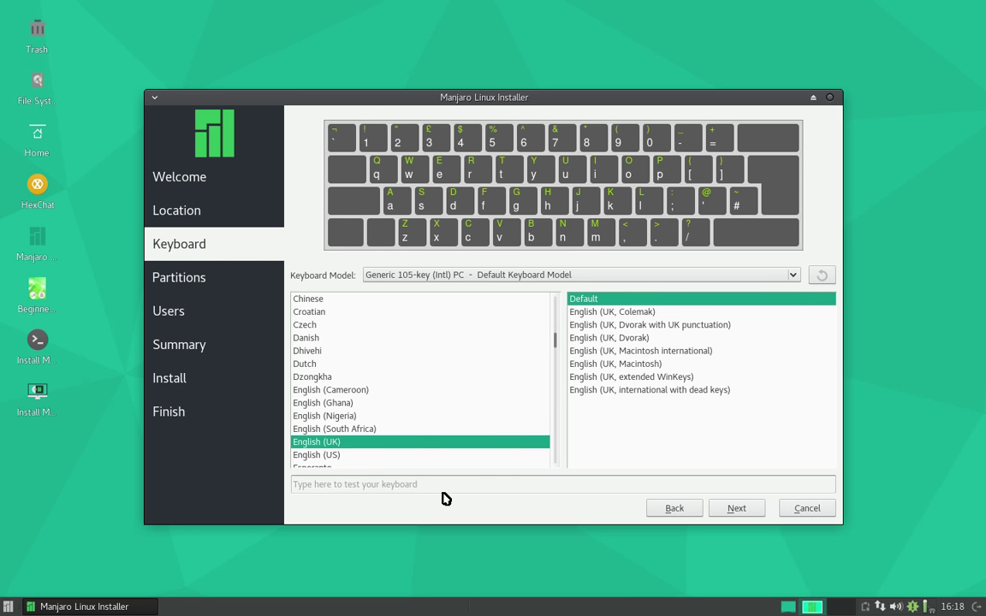
type("@@@@@")
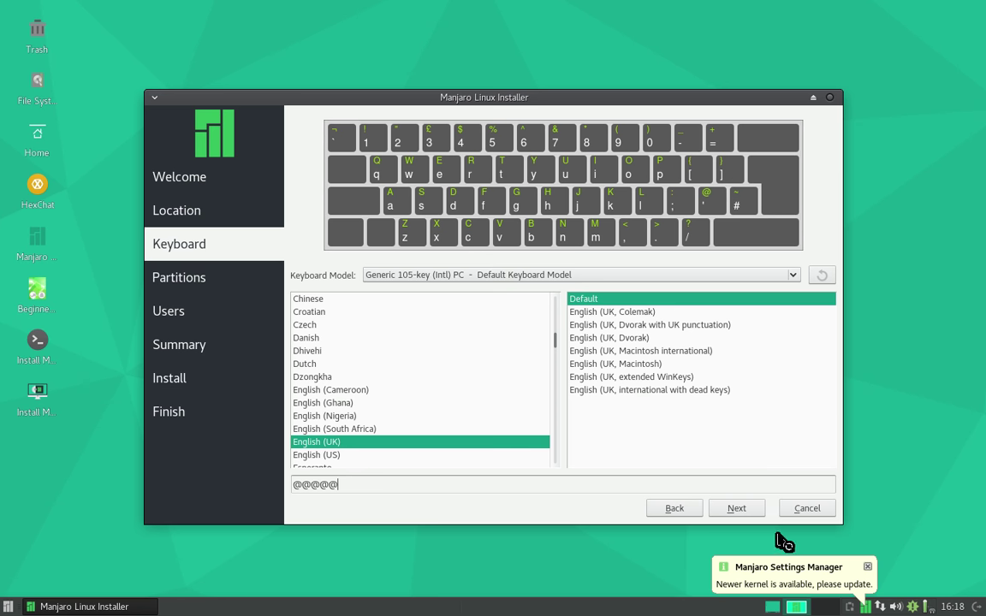
left_click(751, 510)
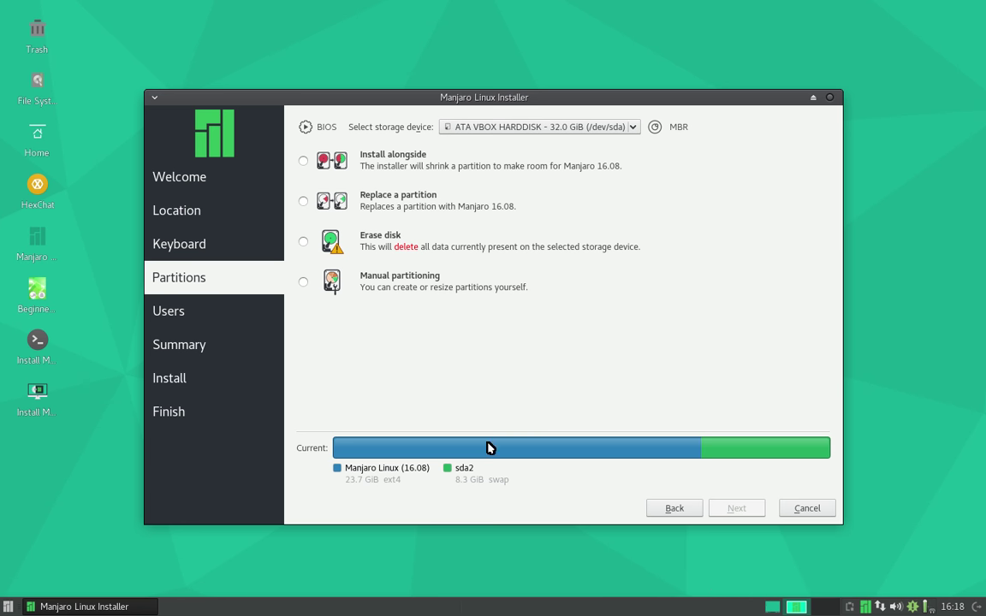
- Choose Manual partitioning instead of erasing the disk, and start a new partition table on /dev/sda
left_click(369, 240)
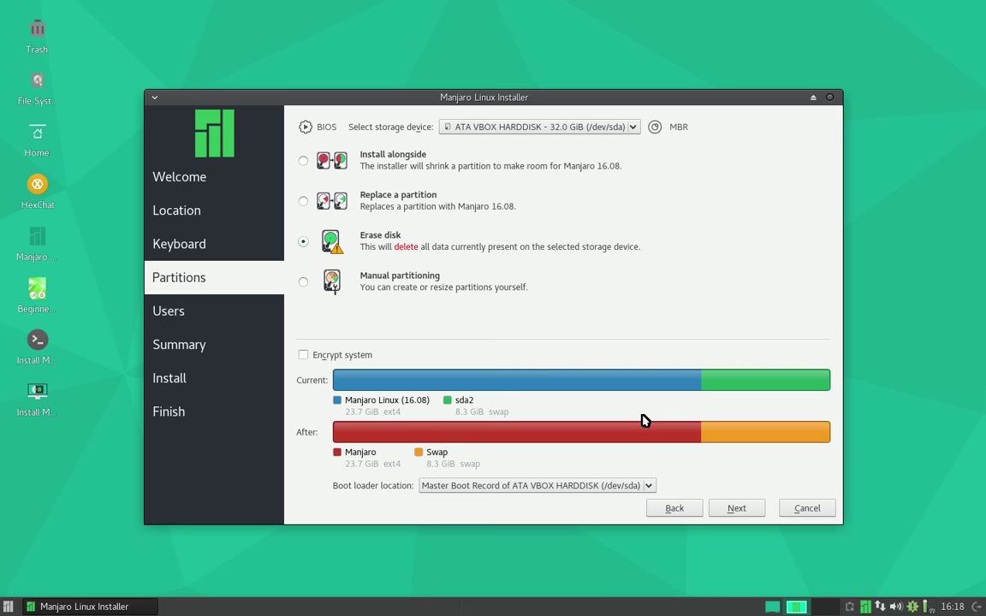
left_click(301, 282)
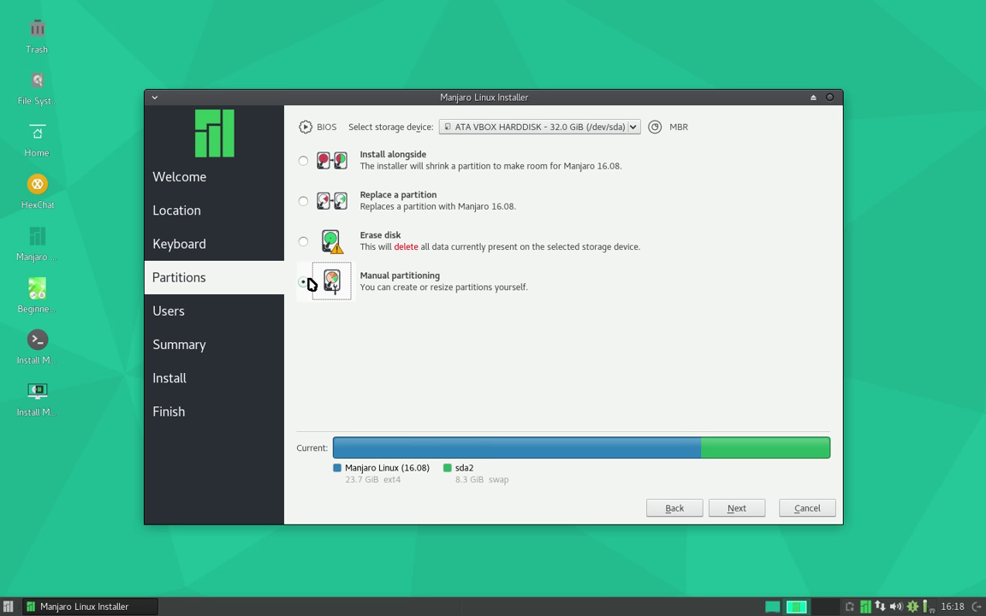
left_click(735, 510)
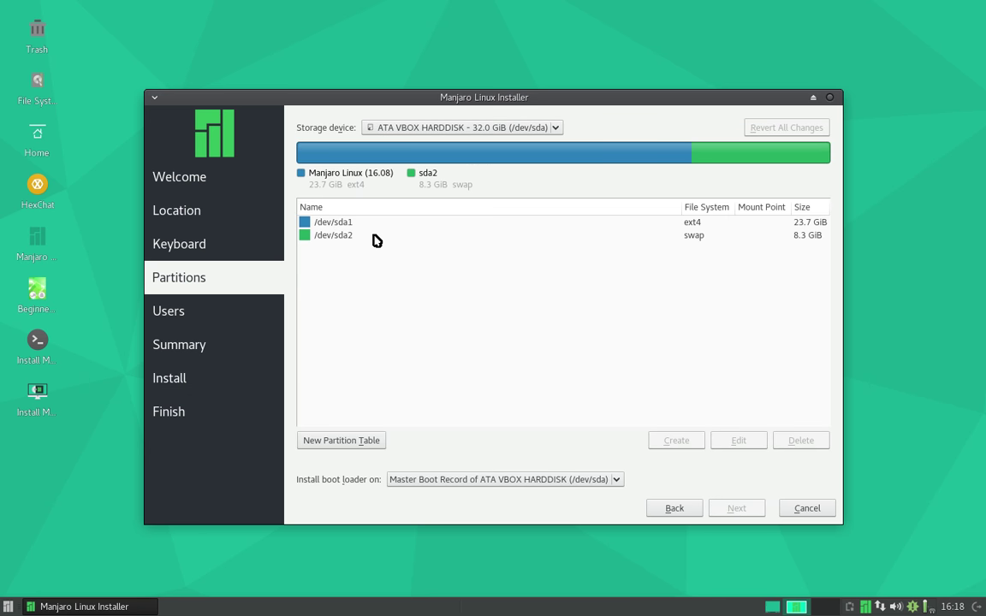
left_click(374, 238)
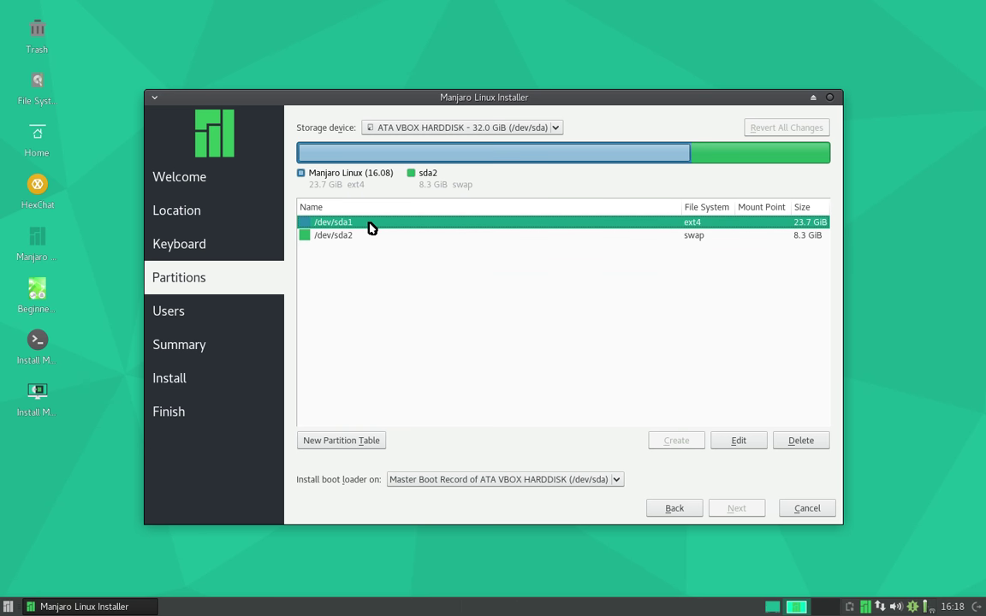
left_click(739, 440)
left_click(561, 476)
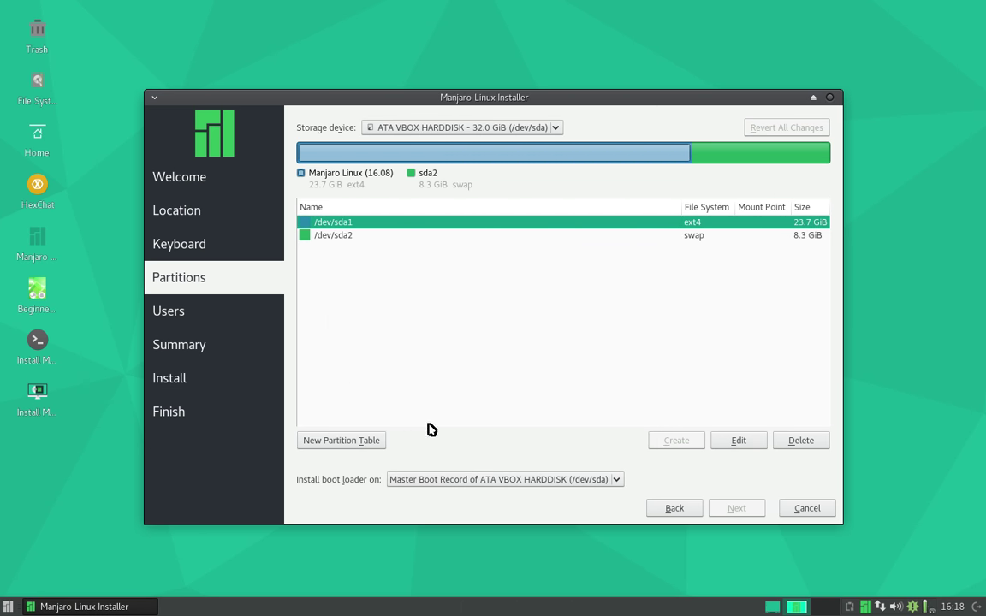
left_click(369, 440)
- Wipe /dev/sda with a new MBR partition table
left_click(633, 353)
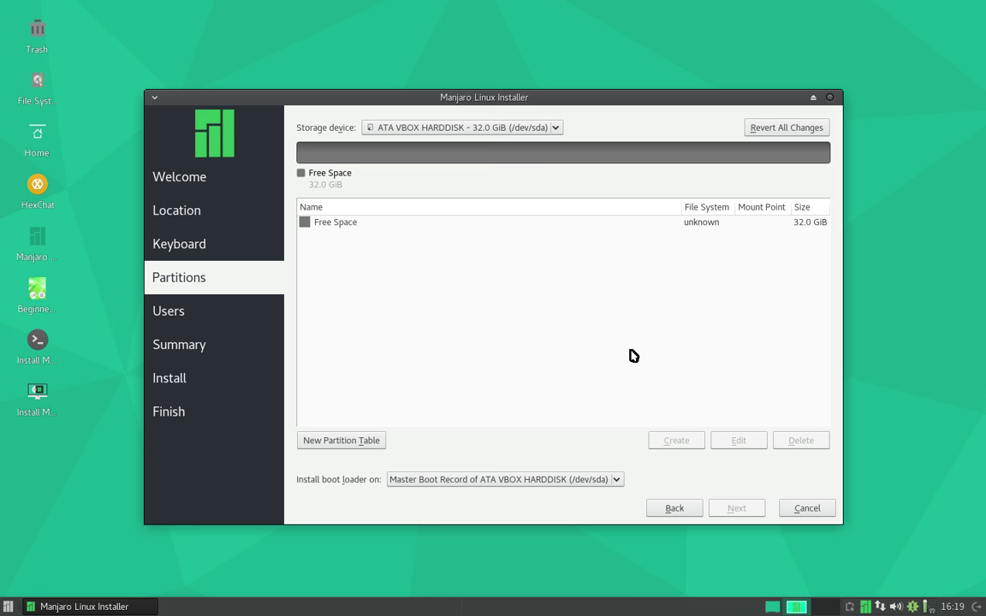
left_click(368, 442)
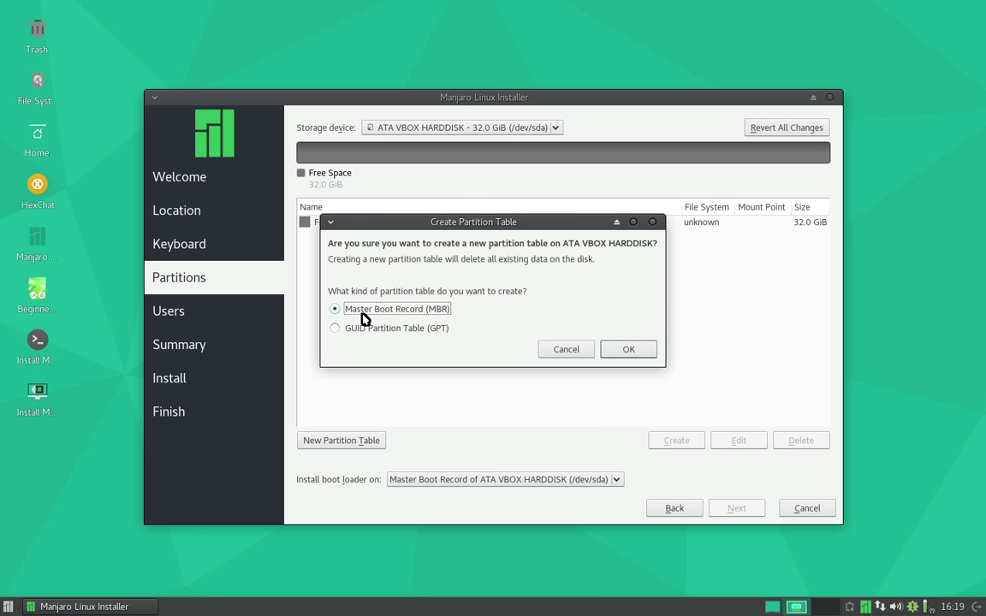
left_click(629, 349)
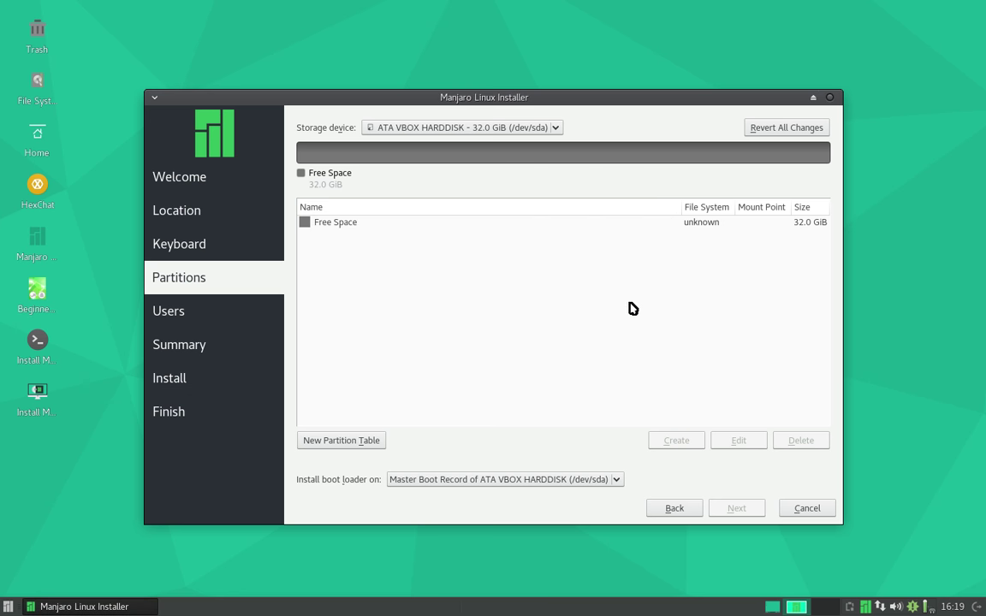
- Create a 17.3 GiB ext4 partition mounted at / from the free space
left_click(353, 222)
left_click(683, 442)
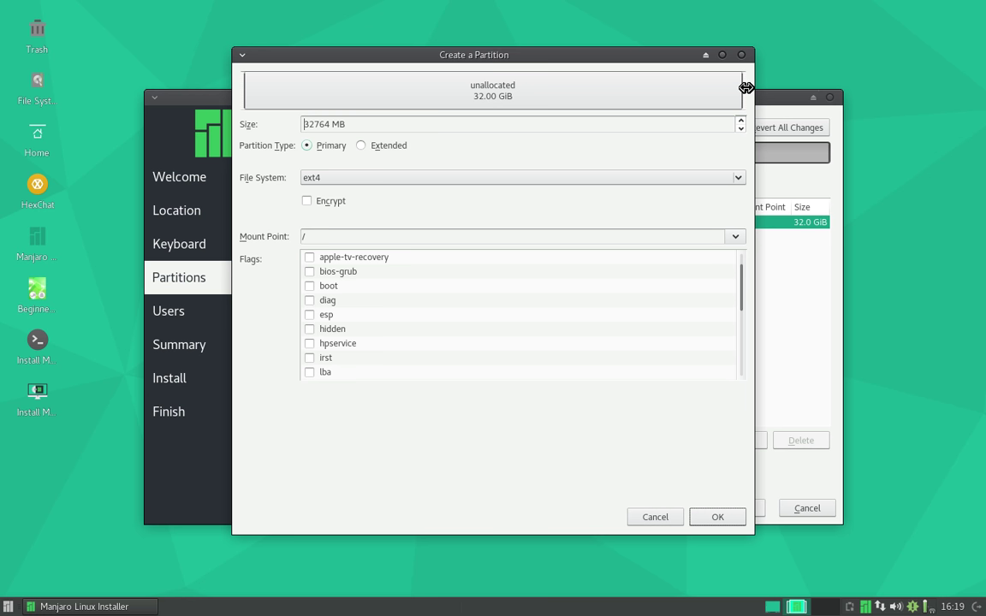
left_click_drag(740, 91, 516, 85)
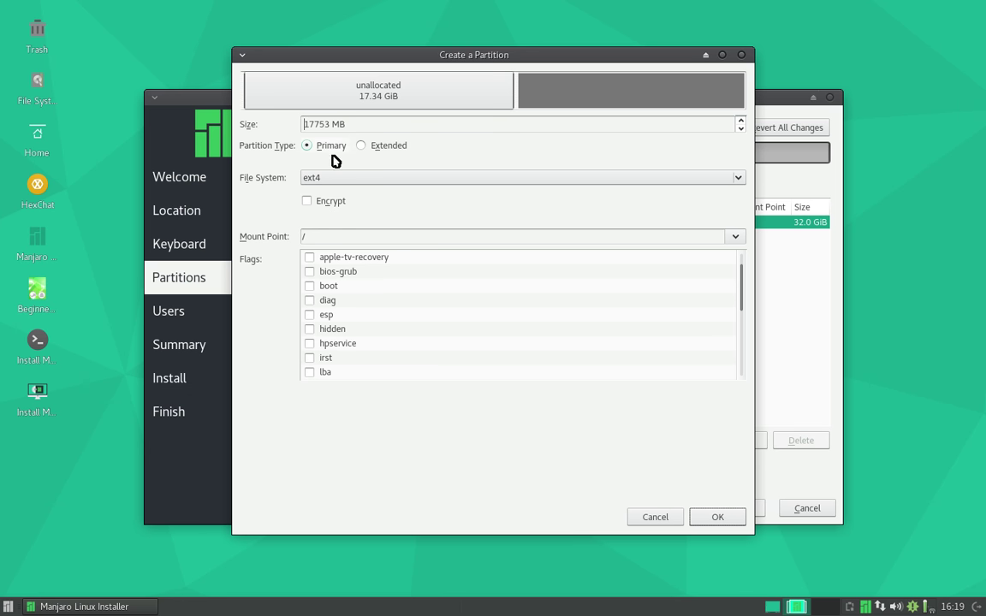
left_click(724, 521)
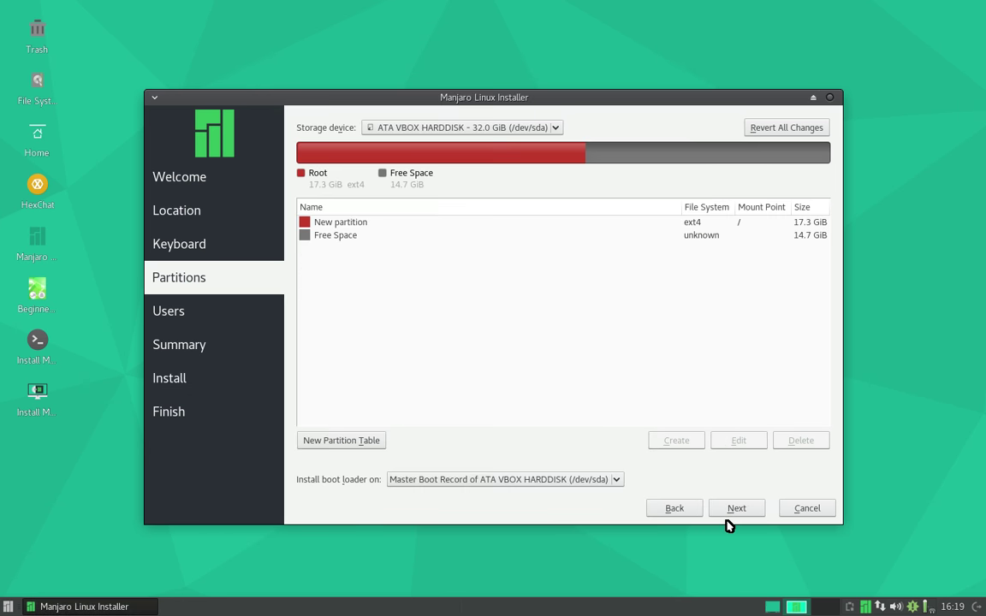
left_click(373, 238)
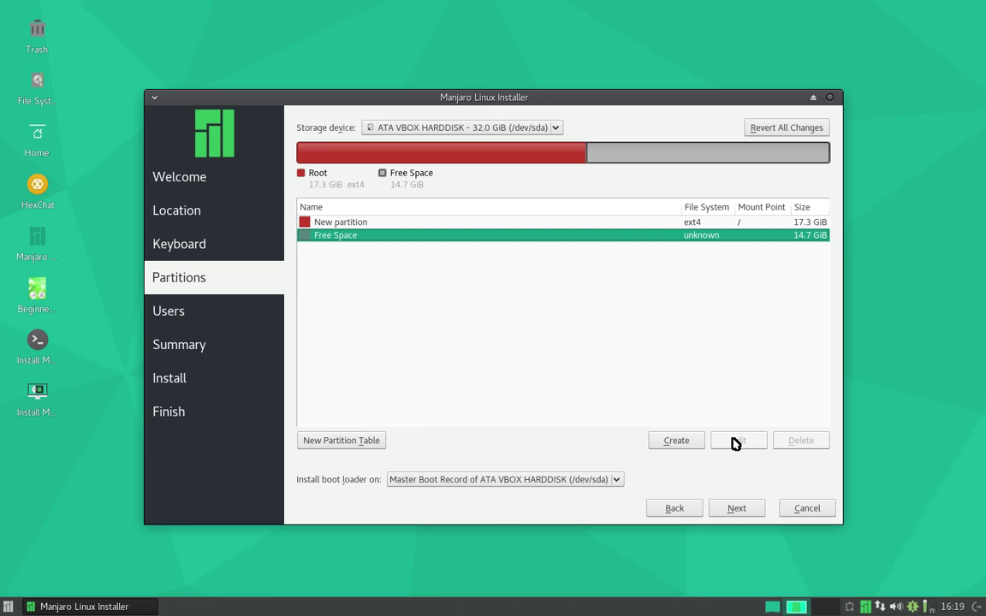
- Create an ext4 partition mounted at /home in the remaining 14.7 GiB
left_click(695, 438)
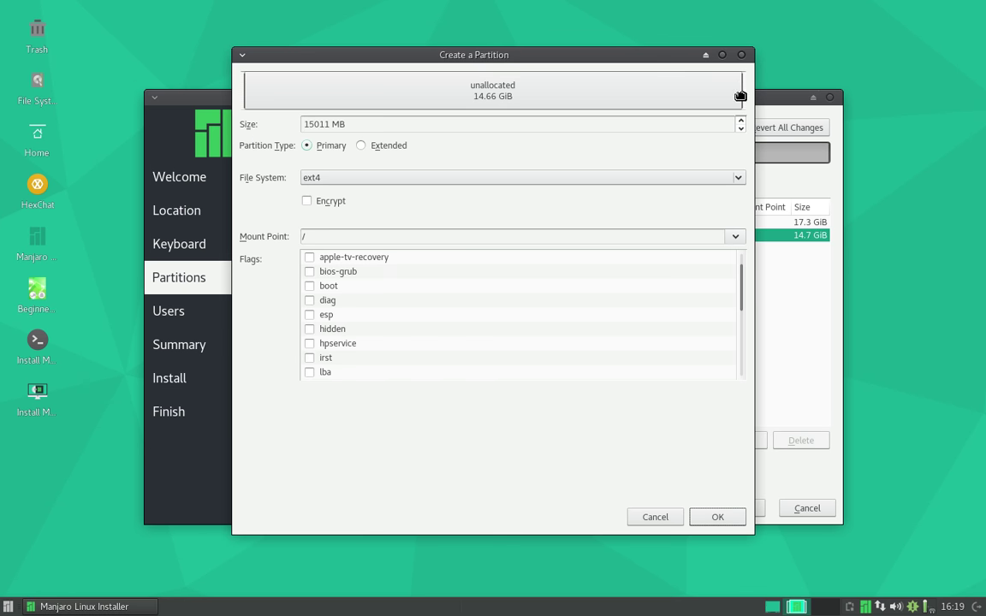
left_click_drag(743, 88, 775, 82)
left_click(672, 520)
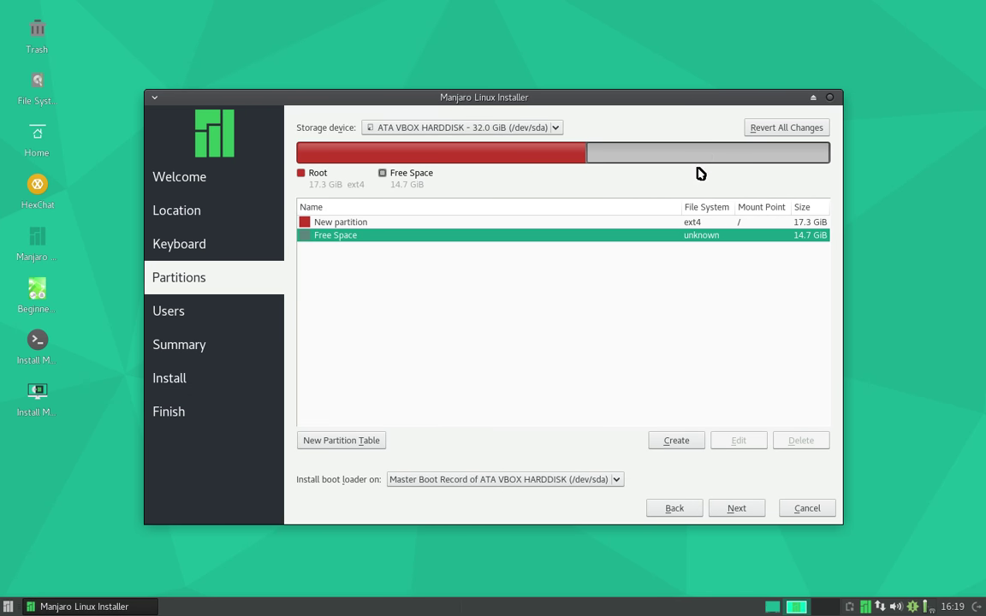
left_click(675, 443)
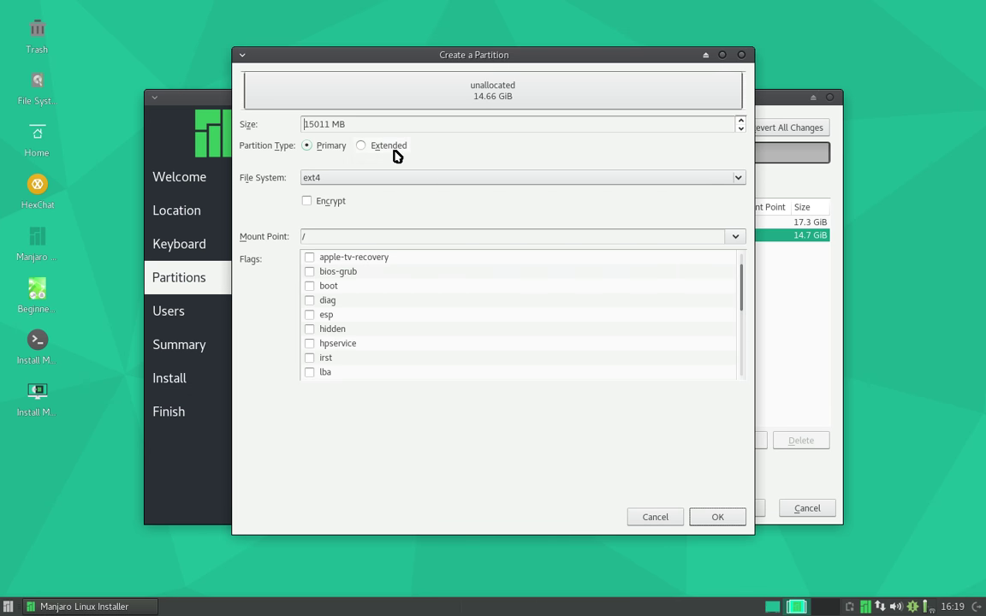
left_click(732, 239)
left_click(532, 286)
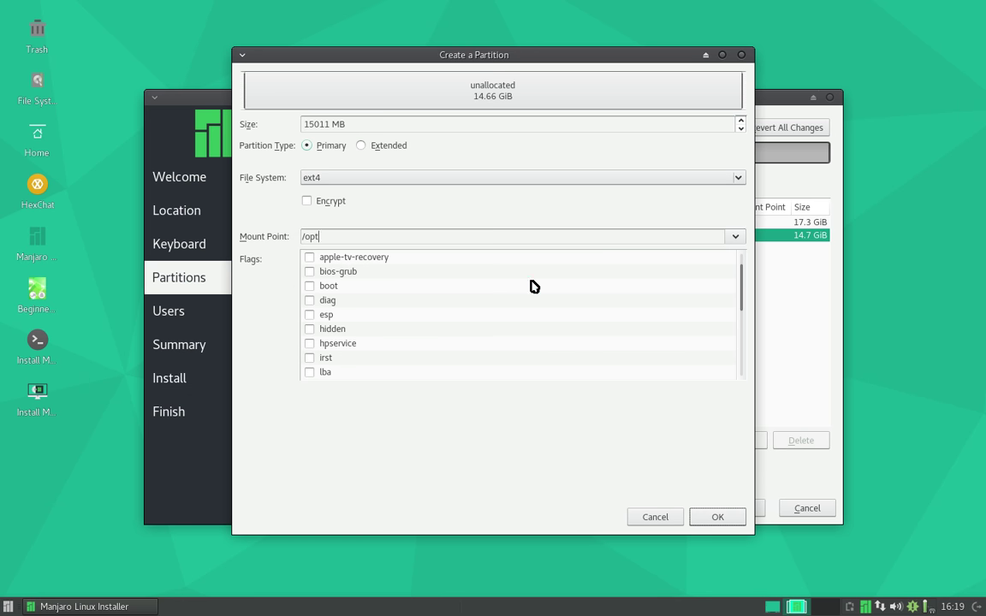
left_click(737, 236)
left_click(551, 226)
left_click(718, 517)
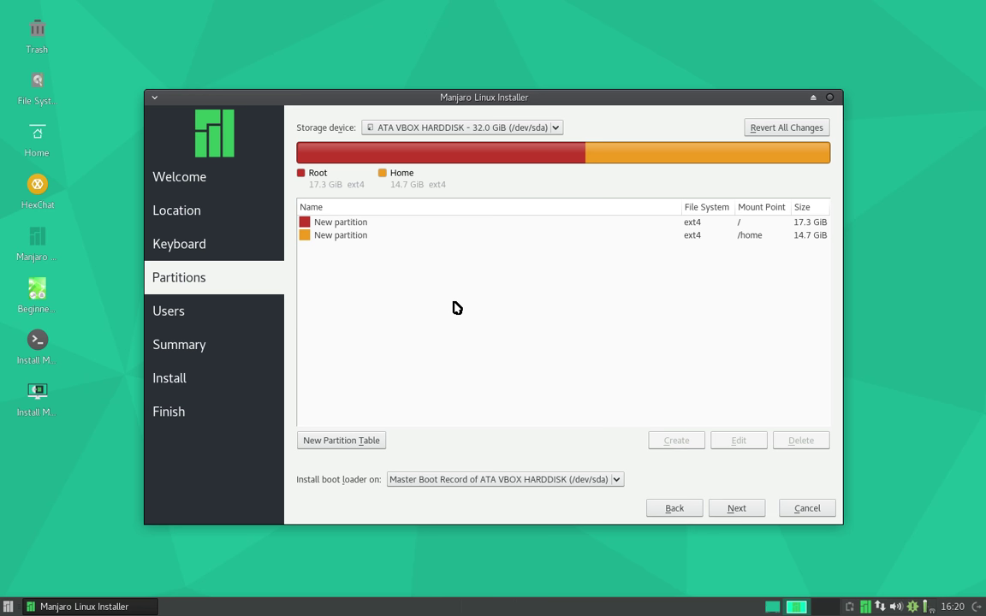
- Check the root and /home partitions and keep the boot loader on the Master Boot Record
left_click(755, 224)
left_click(755, 236)
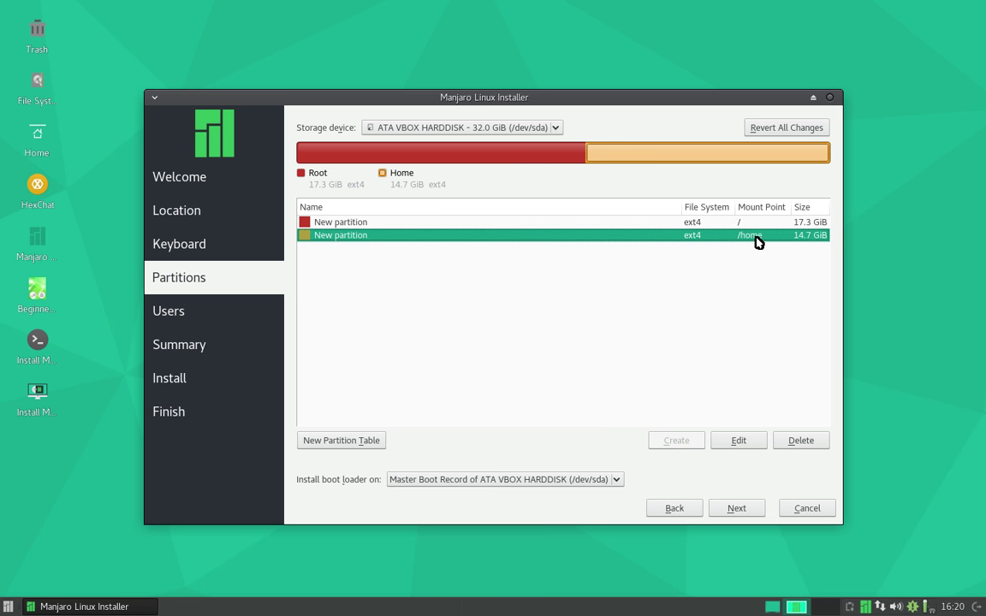
left_click(381, 226)
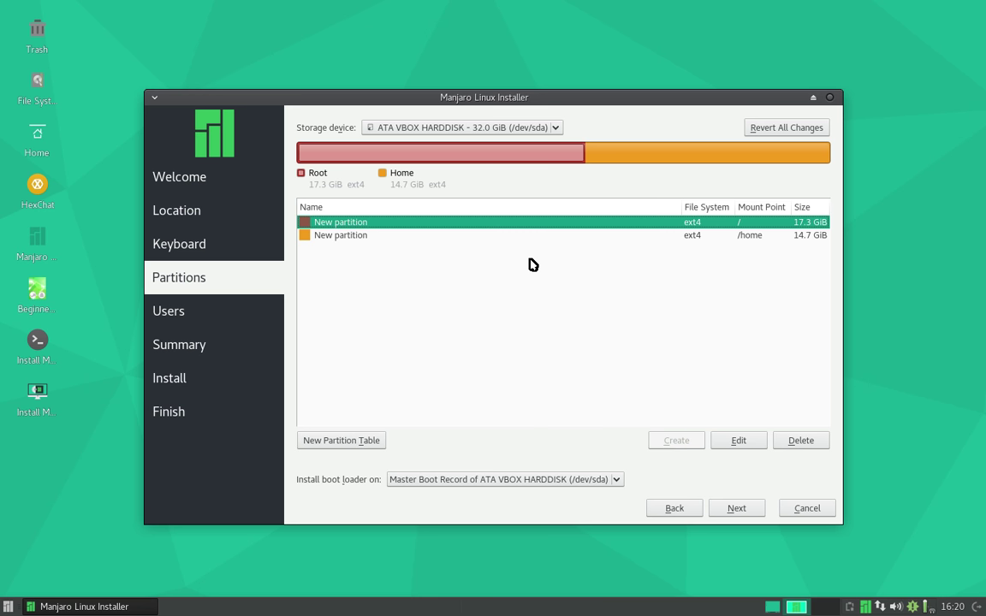
left_click(524, 234)
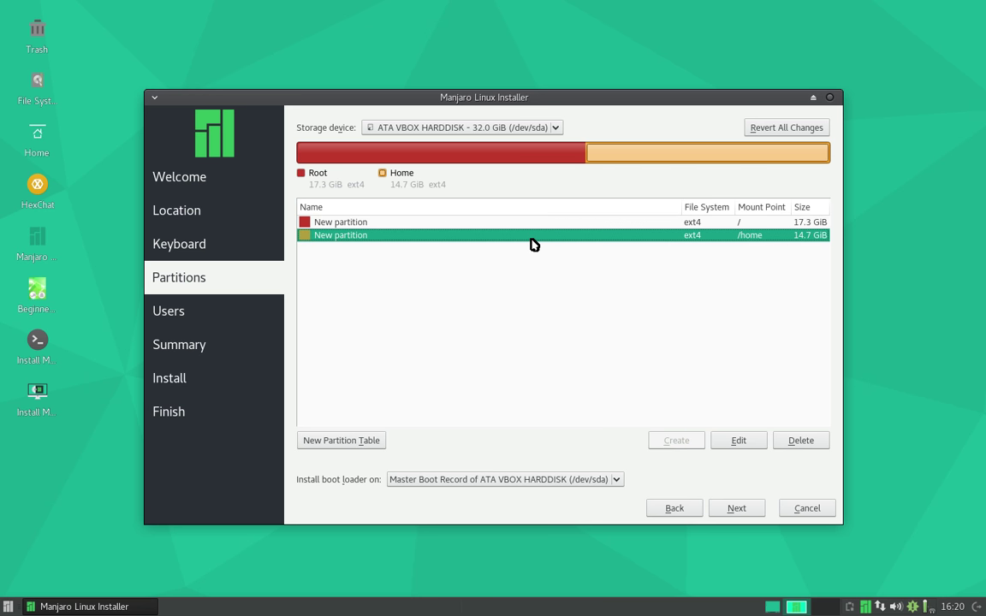
left_click(541, 224)
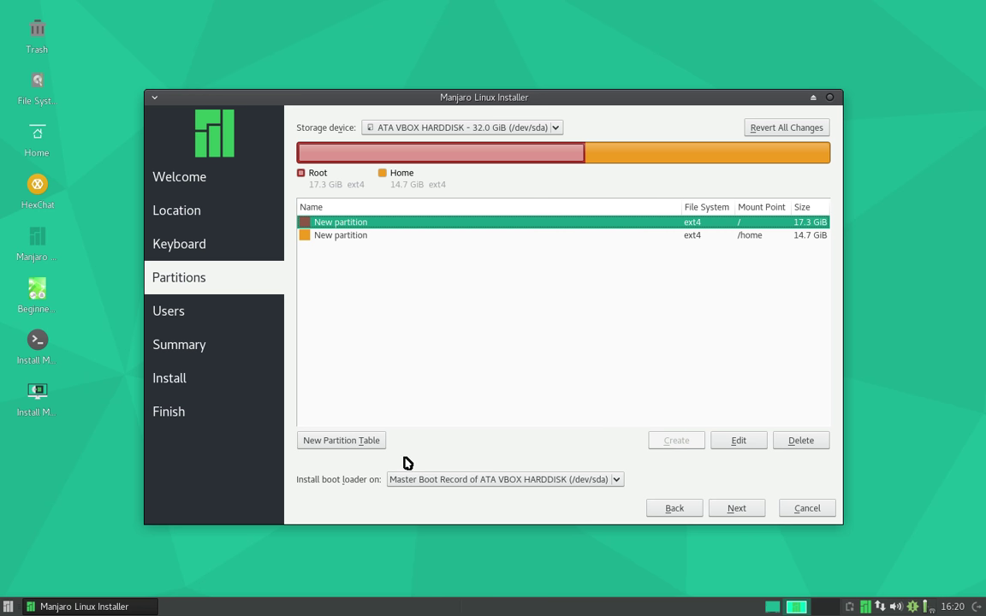
left_click(459, 479)
left_click(460, 479)
- Enter the user's name, replace the computer name, and type the account password twice
left_click(734, 511)
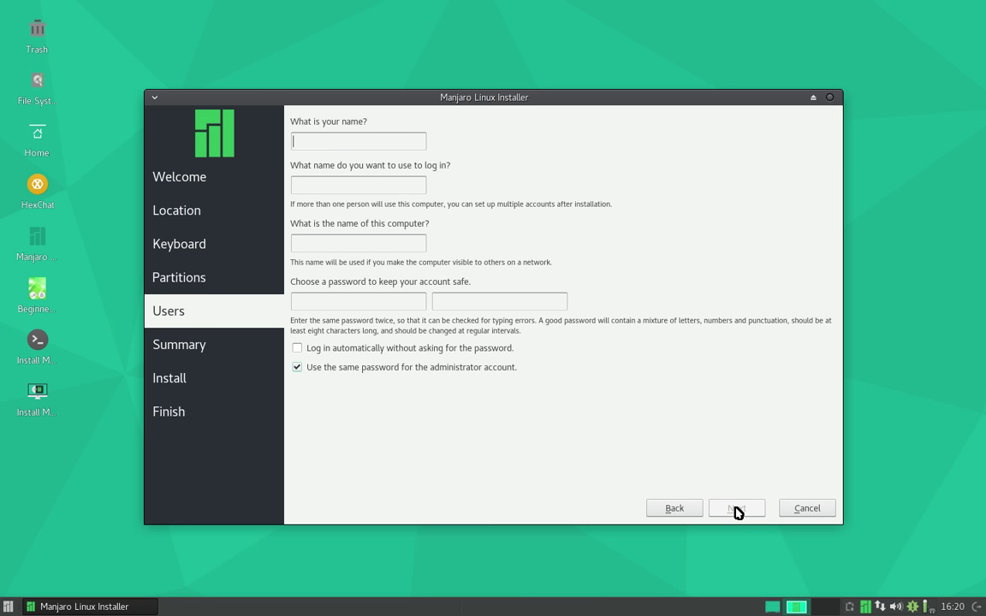
type("vm")
triple_click(334, 244)
type("vm")
left_click(346, 300)
type("vm")
left_click(481, 302)
type("vm")
- Leave automatic login off and continue to the installation summary
left_click(340, 348)
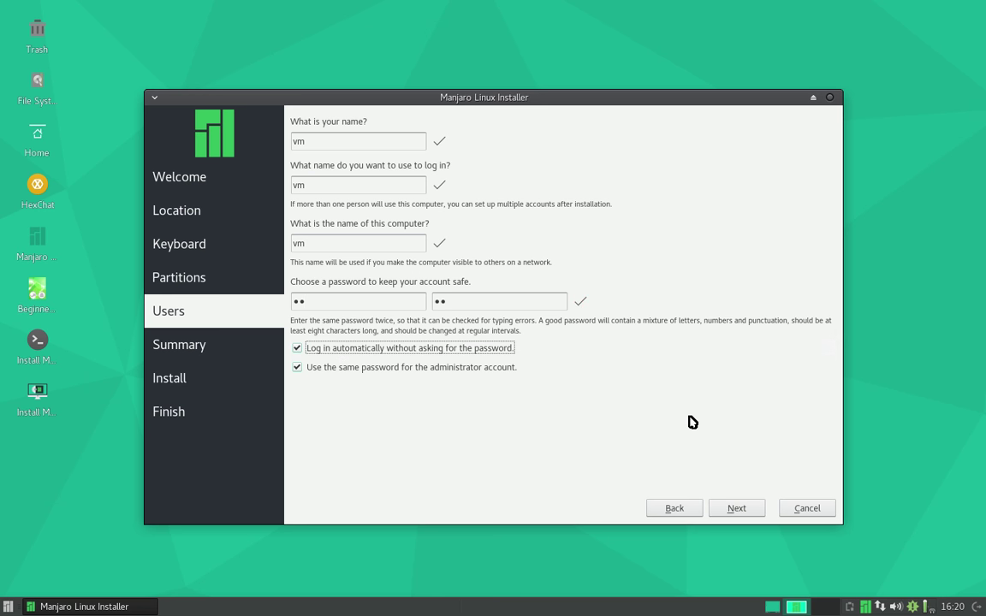
left_click(463, 353)
left_click(363, 351)
left_click(364, 351)
left_click(349, 302)
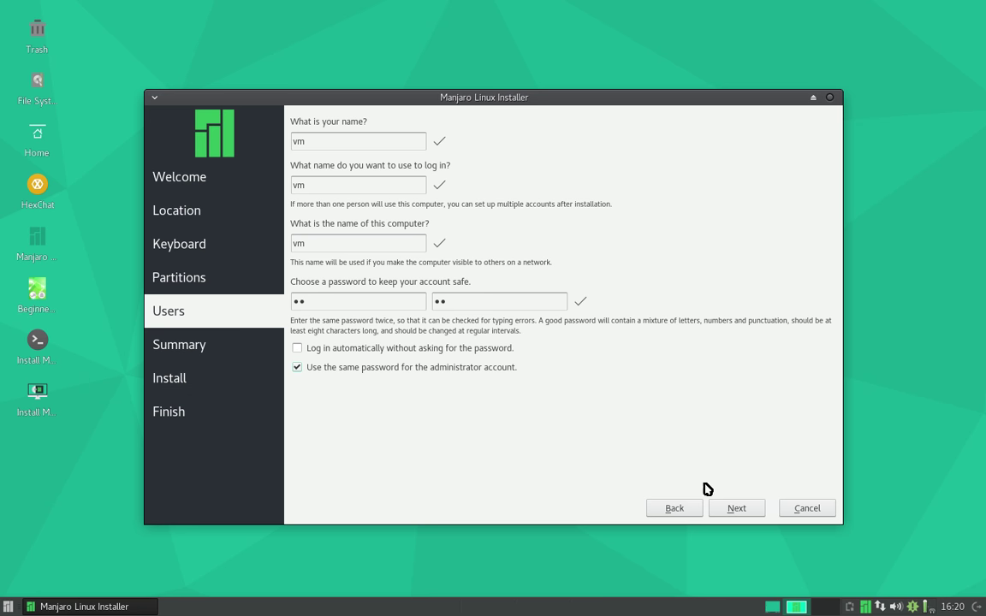
left_click(735, 510)
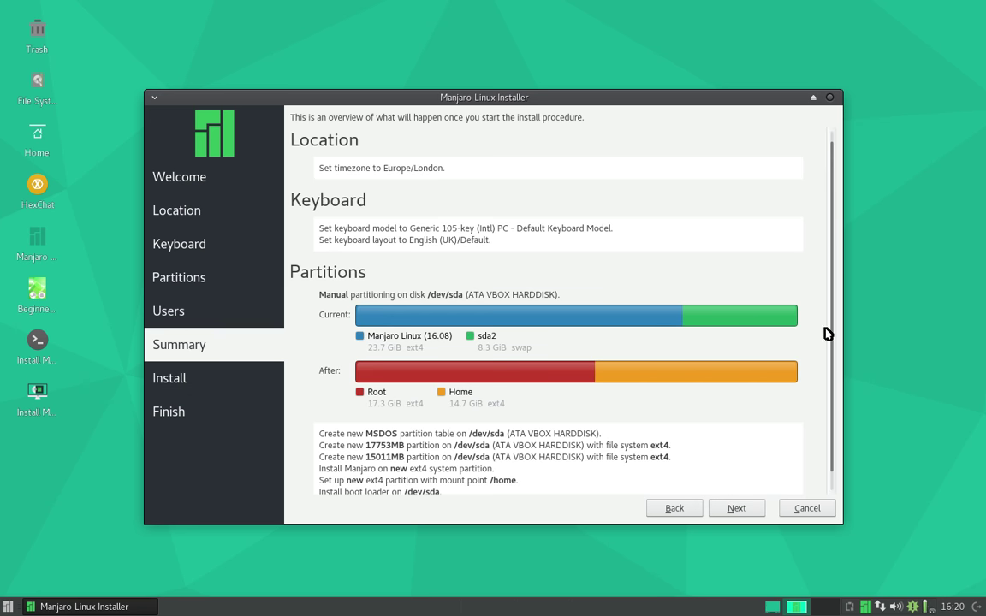
- Review the partition plan on the Summary page and begin installing Manjaro
scroll(828, 351, "down", 1)
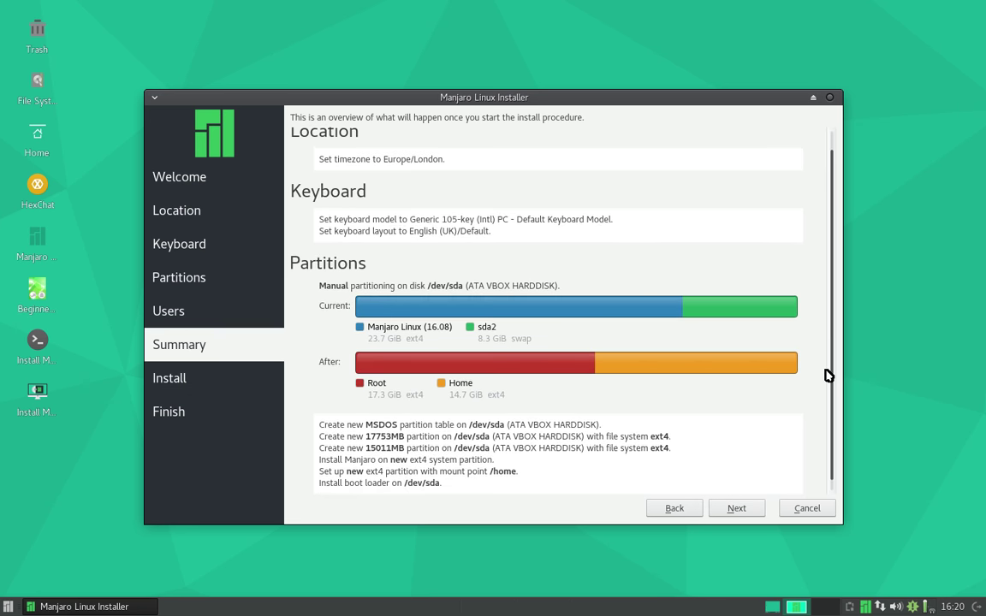
left_click(737, 510)
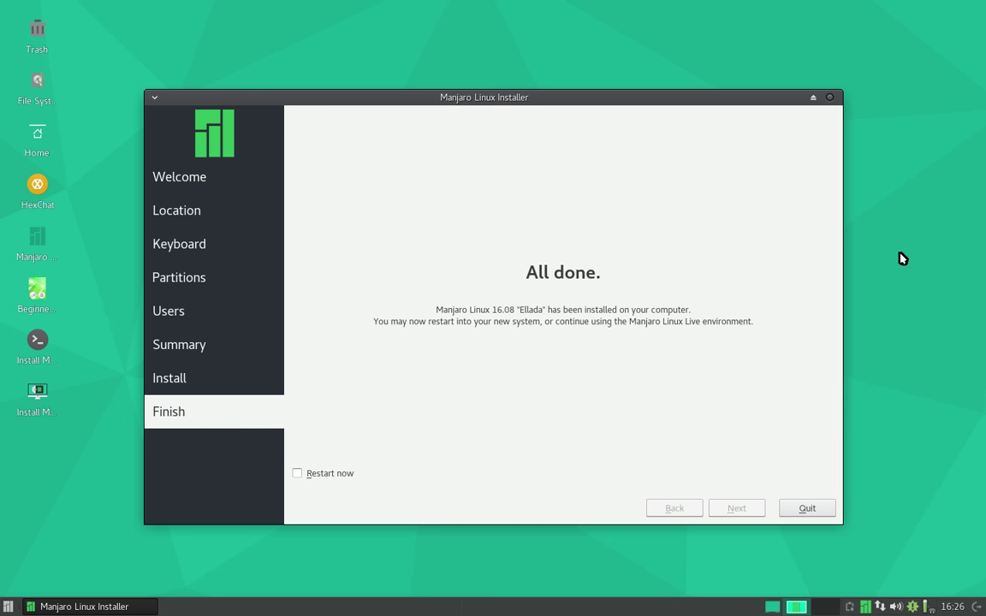
- Tick Restart now so the computer reboots when the installer quits
left_click(319, 475)
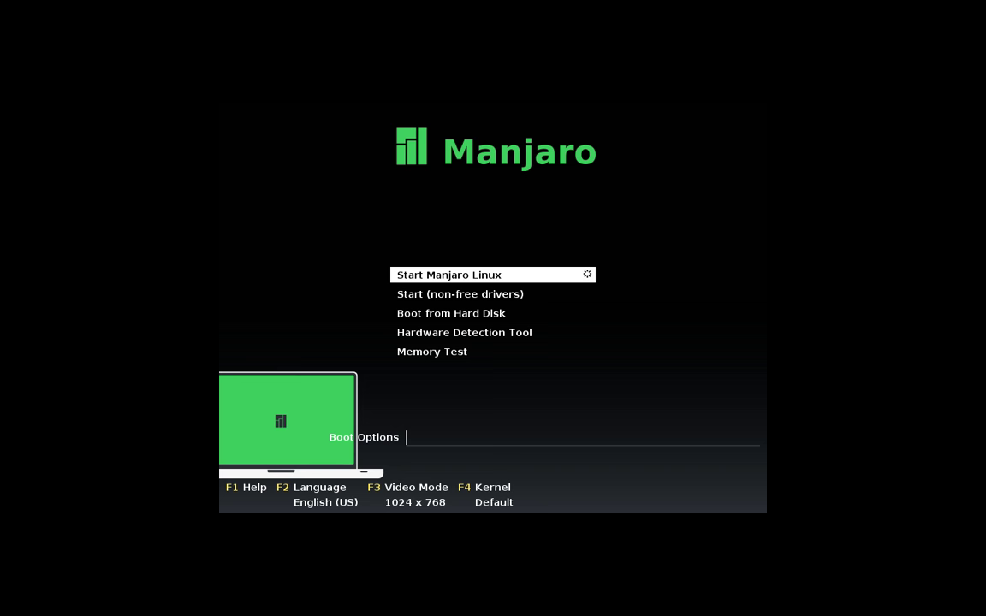
- Select Boot from Hard Disk in the live boot menu and start it
key("Down")
key("Down")
key("Down")
key("Up")
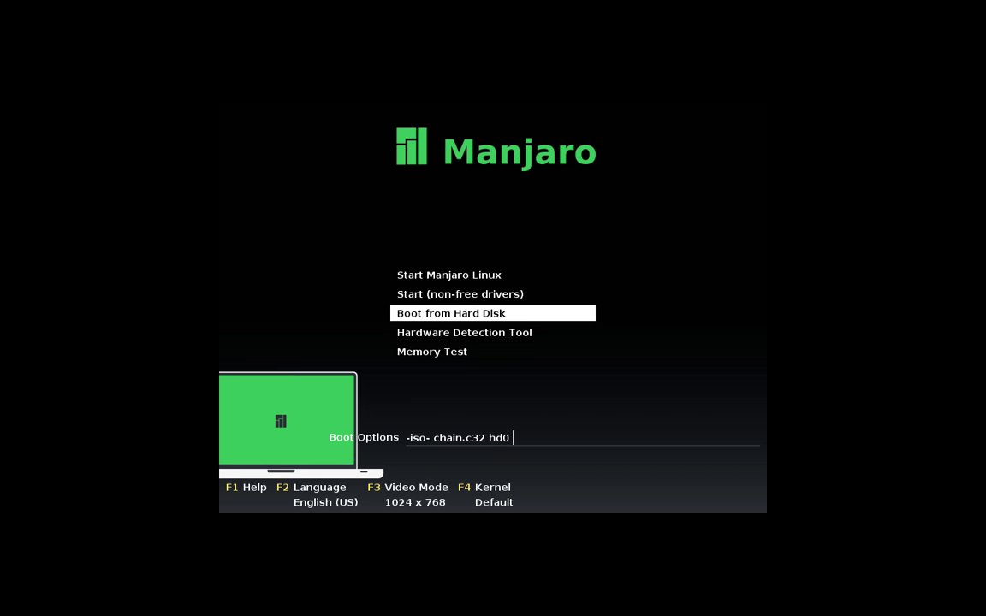
key("Return")
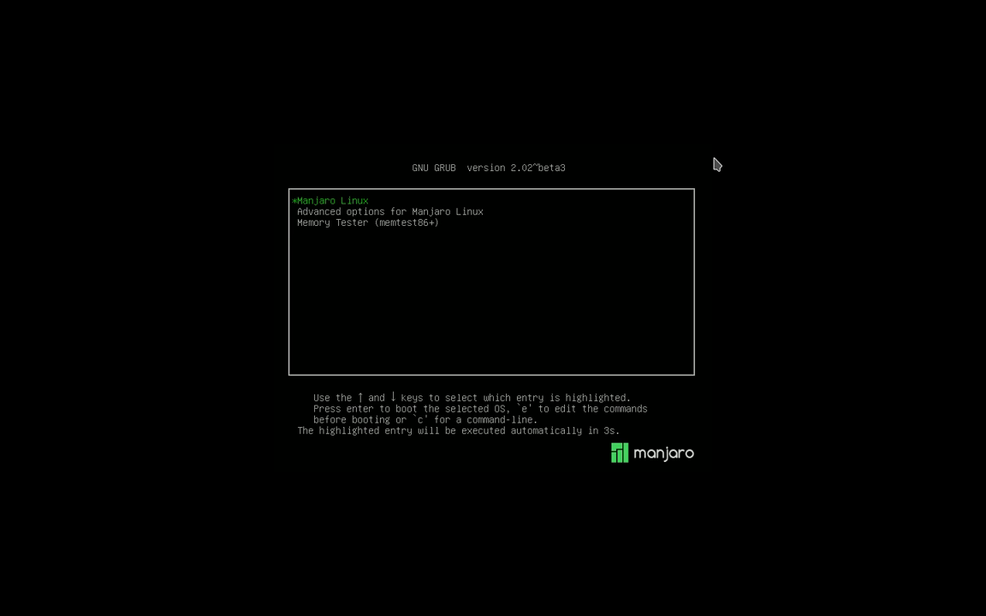
- Boot the installed Manjaro Linux from GRUB, then launch the Settings Manager from the Whisker menu
key("Return")
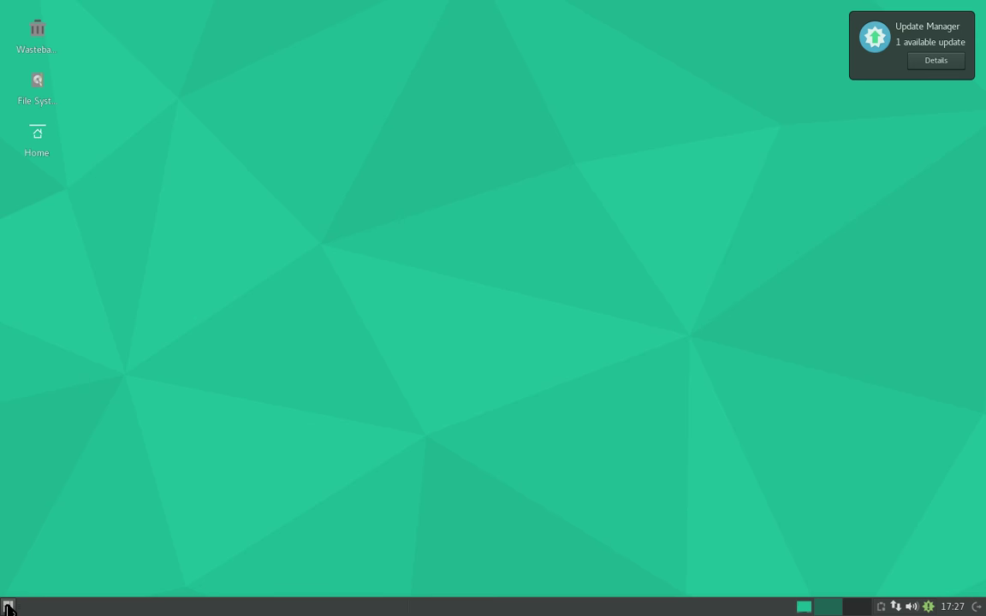
left_click(7, 605)
left_click(173, 257)
- Turn off 'Show this dialog on startup' for Manjaro Welcome and close it
left_click(328, 226)
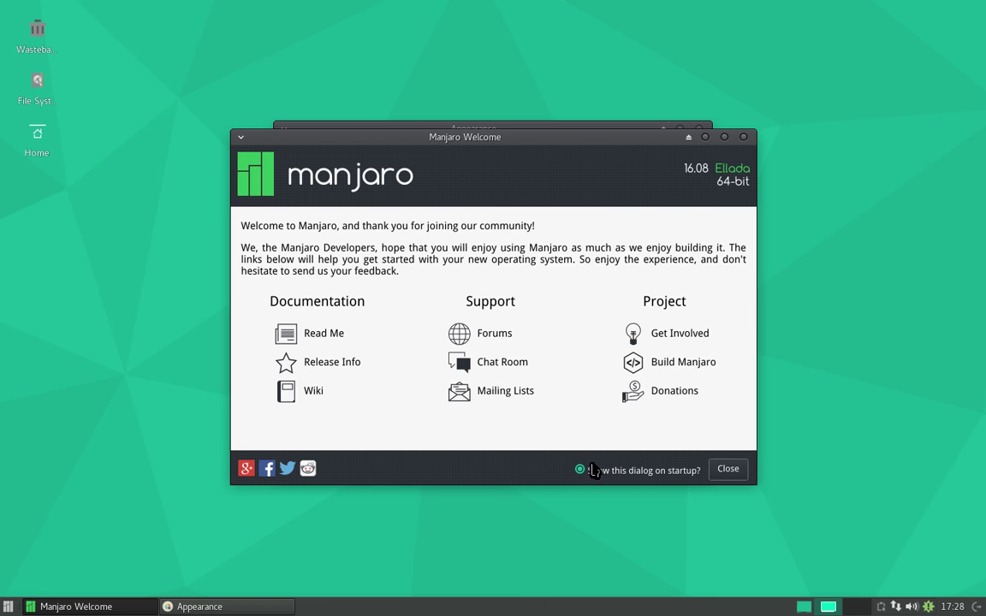
left_click(594, 471)
left_click(737, 469)
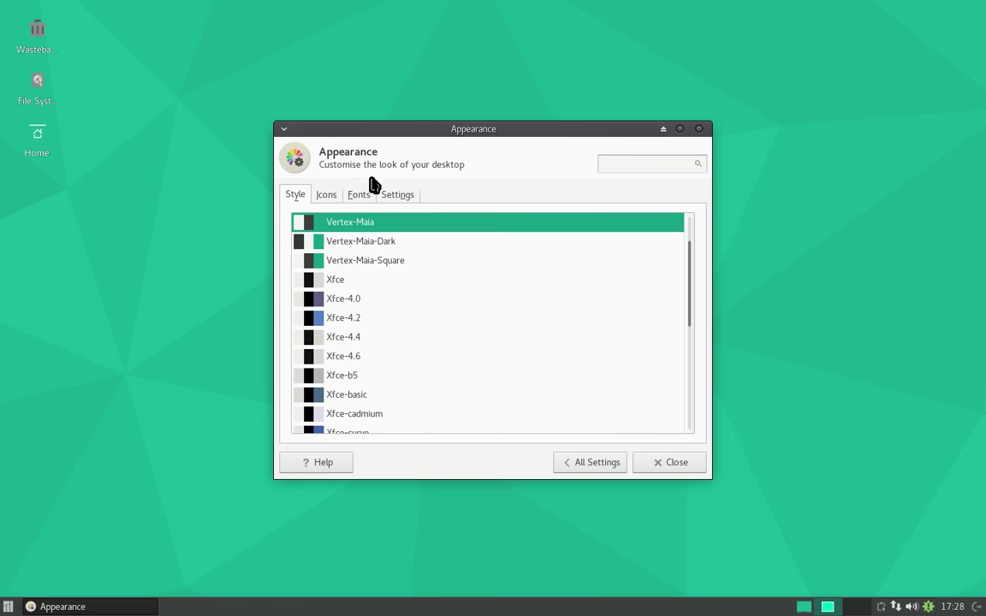
- Set the cursor theme to Simple-and-Soft in Mouse and Touchpad settings
left_click(574, 466)
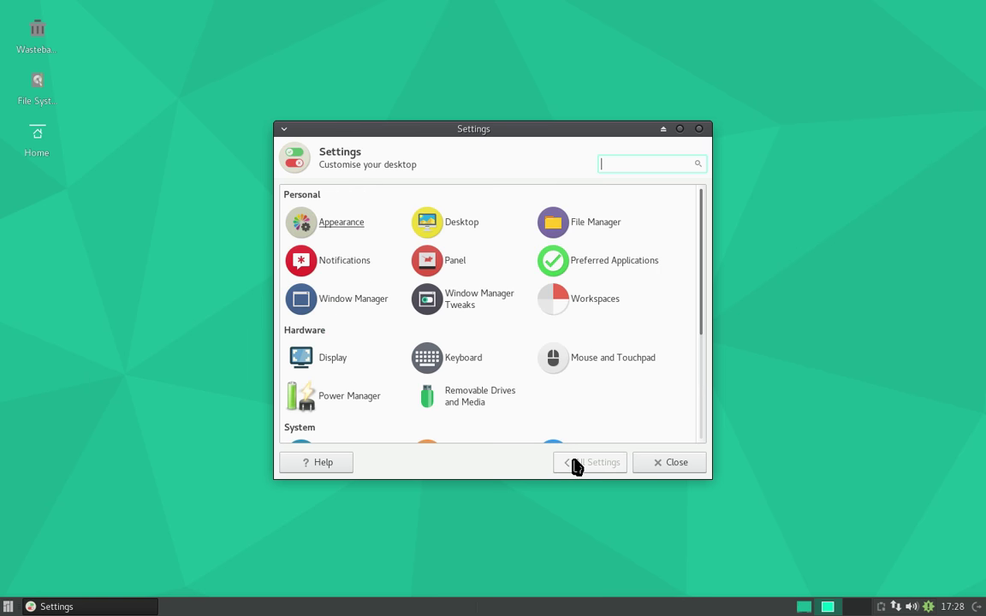
left_click(594, 358)
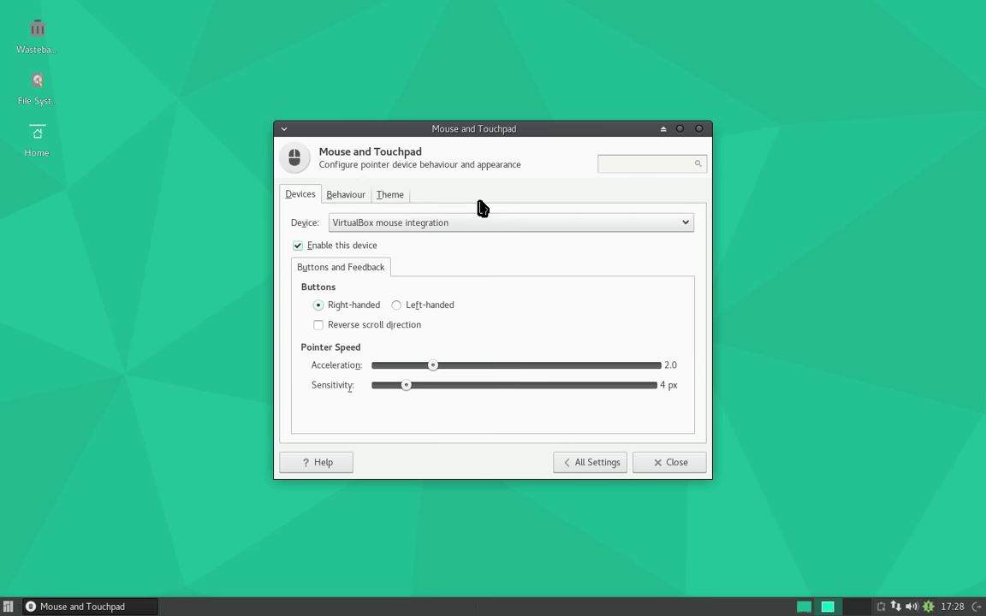
left_click(386, 195)
left_click(351, 302)
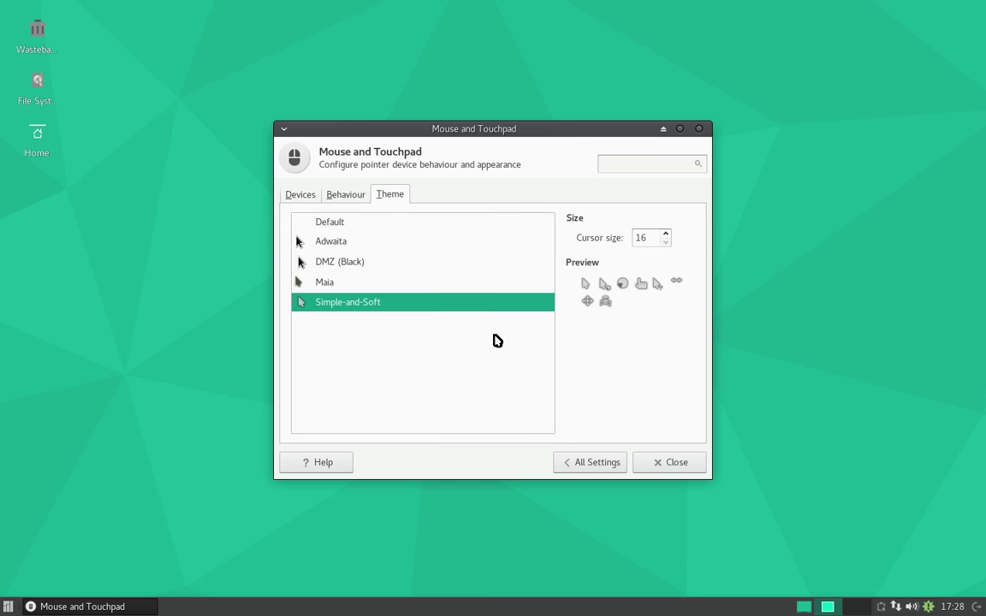
left_click(675, 468)
left_click(6, 606)
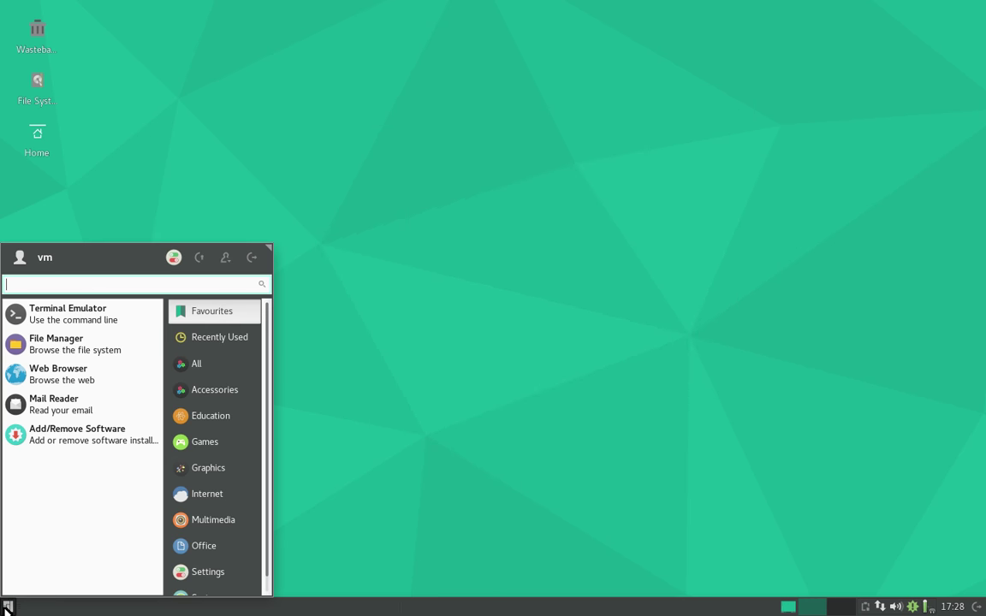
- Run 'sudo pacman -Syyu' in a terminal, fixing the doubled dash and entering the password
left_click(67, 323)
type("sudo ")
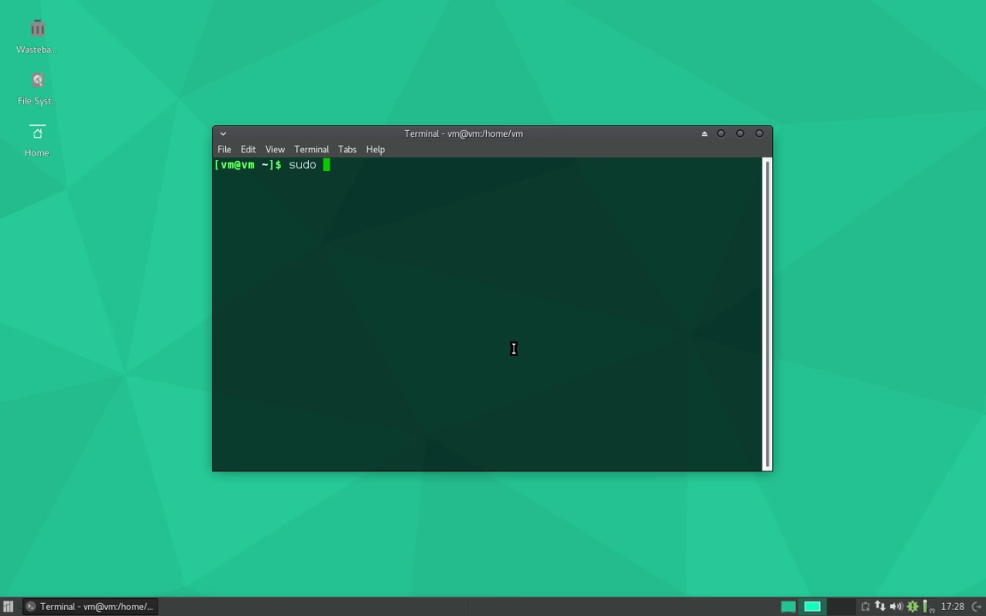
type("pacman --Syyu")
key("Left")
key("Left")
key("Left")
key("Left")
key("BackSpace")
key("End")
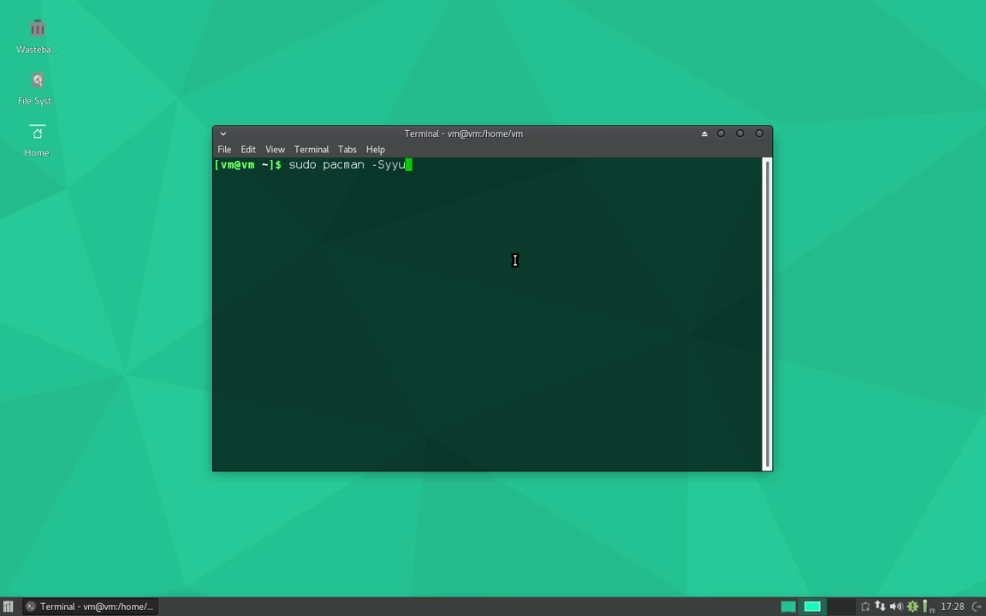
key("Return")
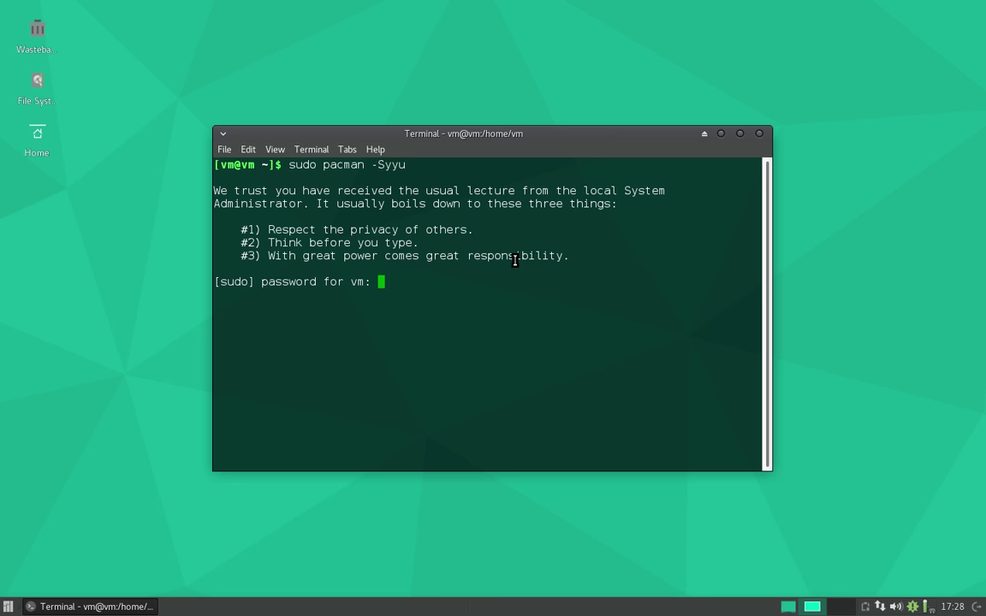
key("Return")
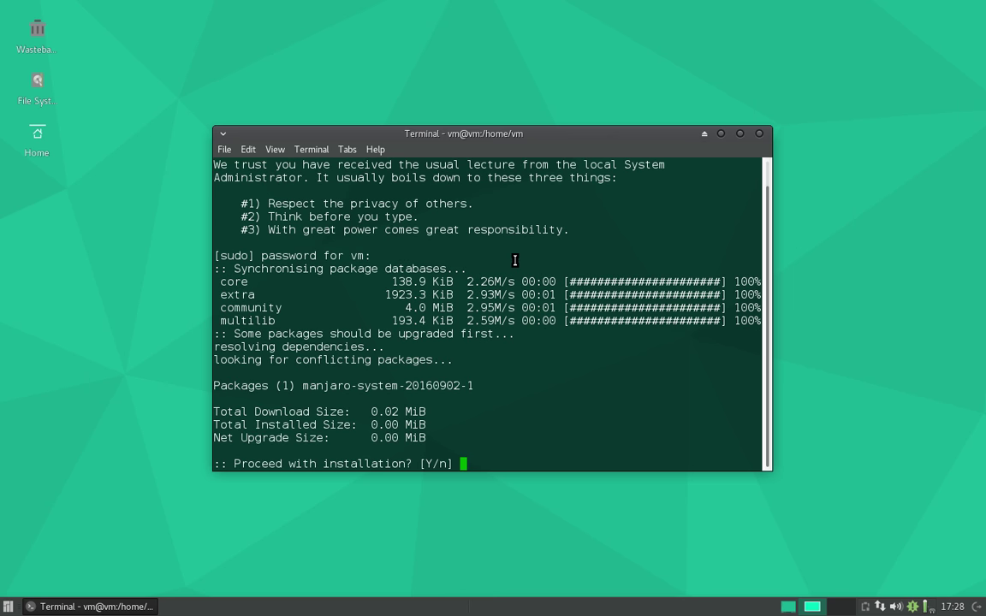
- Approve the dbus replacement, qtchooser and xf86-input-aiptek removals and the upgrade; move the terminal top-right
type("y")
key("Return")
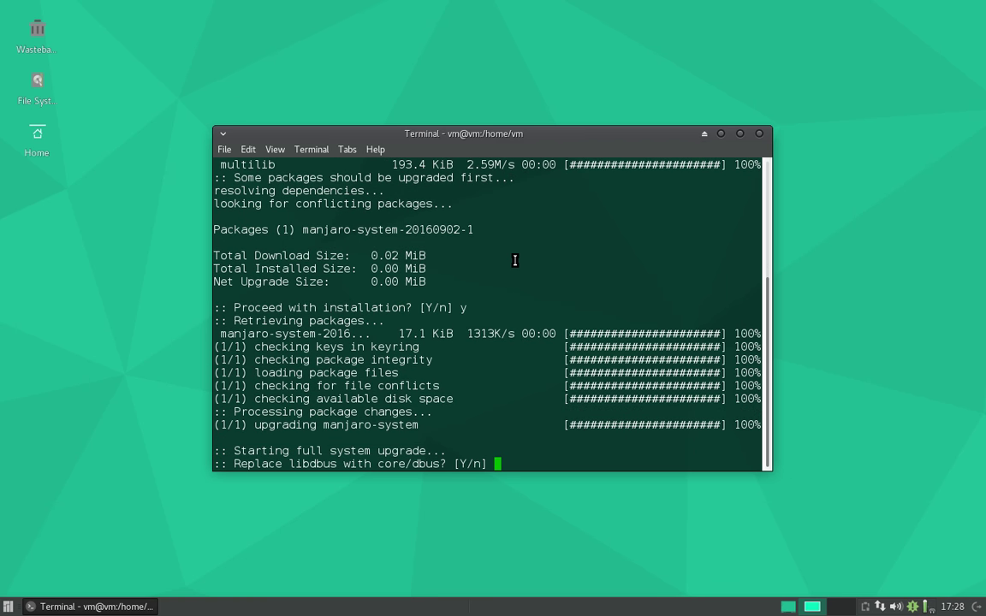
type("y")
key("Return")
type("y")
key("Return")
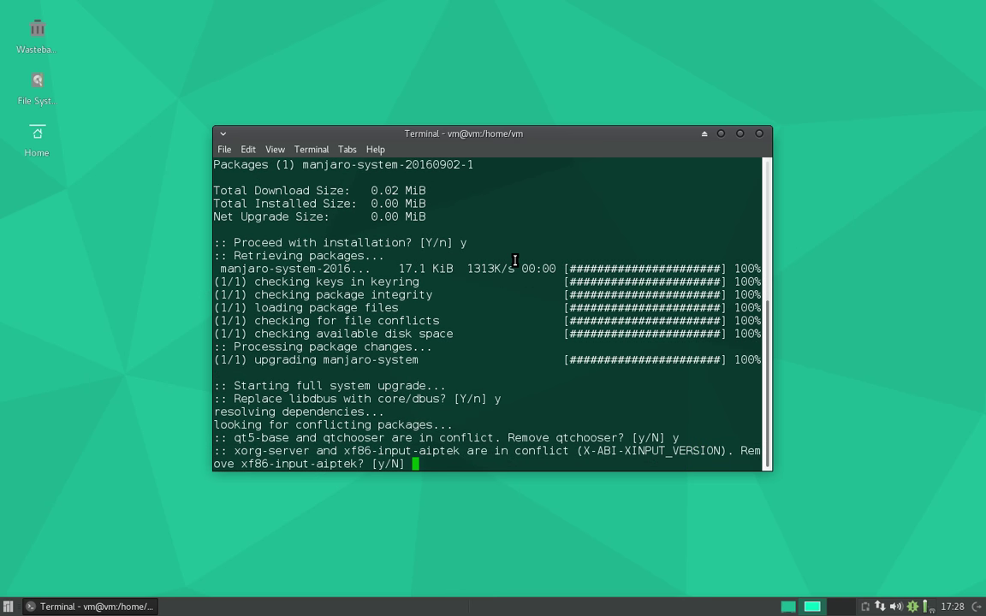
type("y")
key("Return")
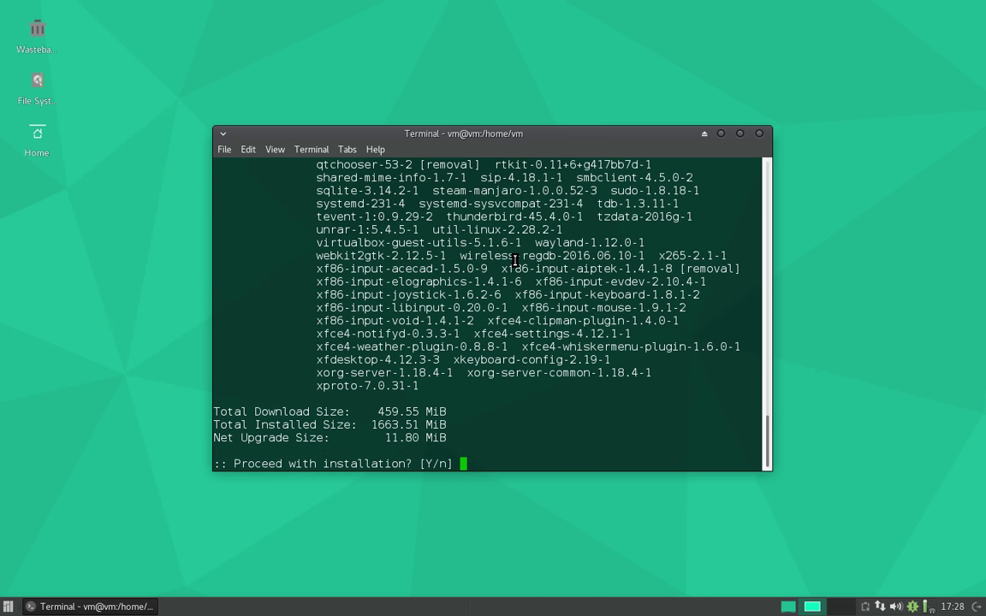
type("y")
key("Return")
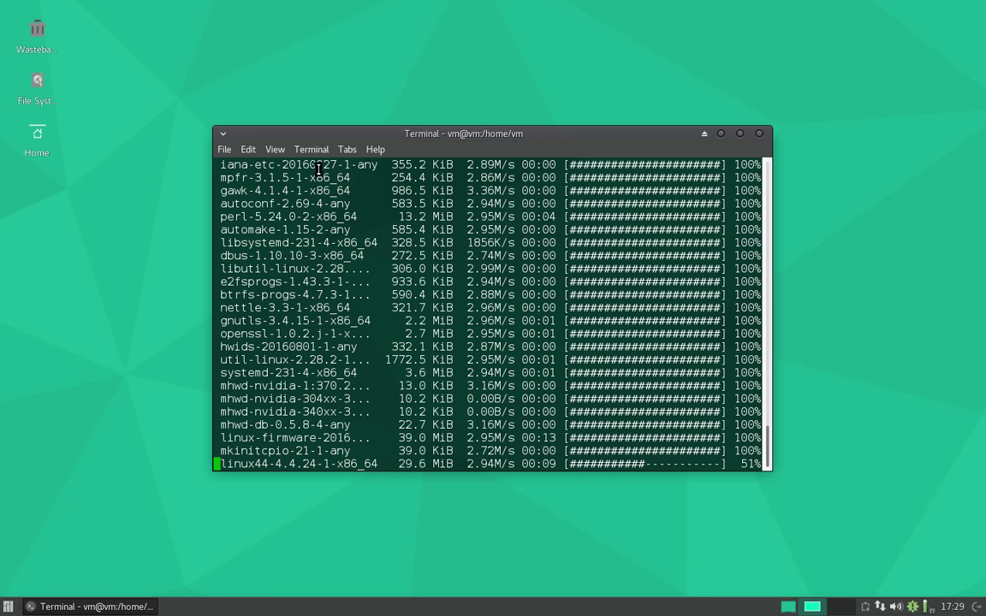
left_click_drag(421, 140, 582, 38)
left_click(10, 608)
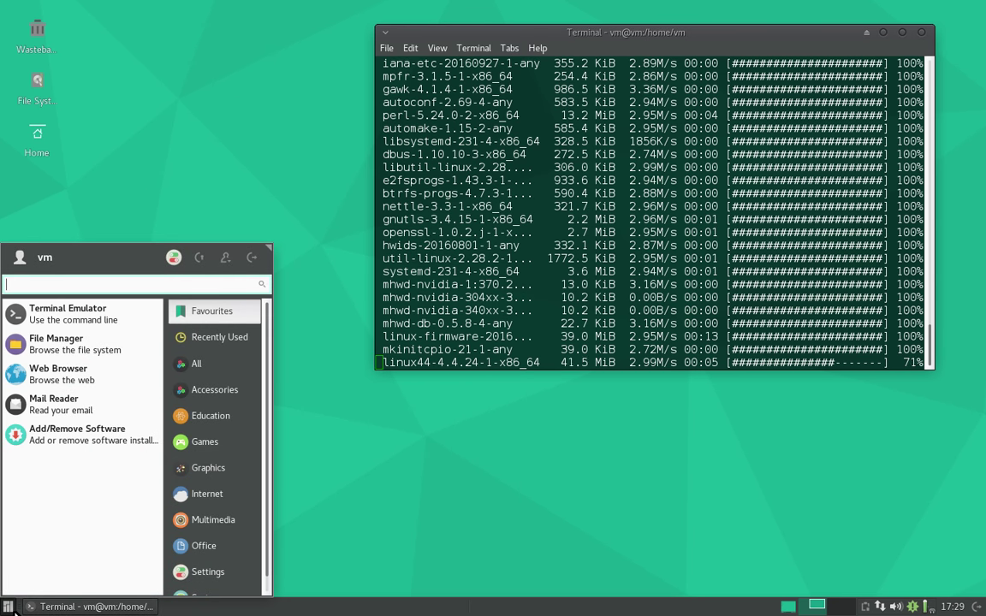
- Move the panel to the top screen edge with row size 30, then lock it
left_click(6, 607)
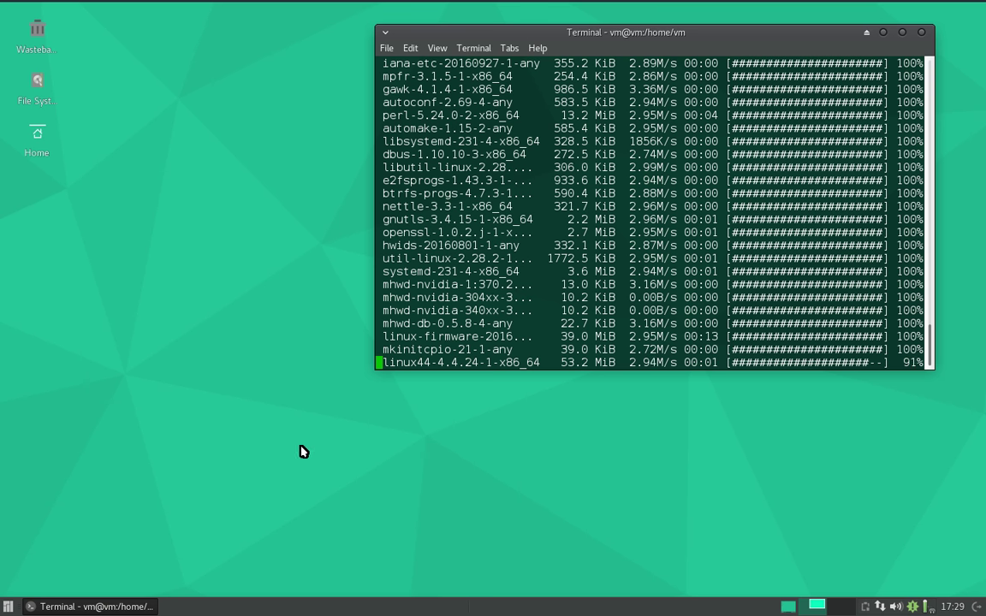
right_click(315, 608)
mouse_move(374, 613)
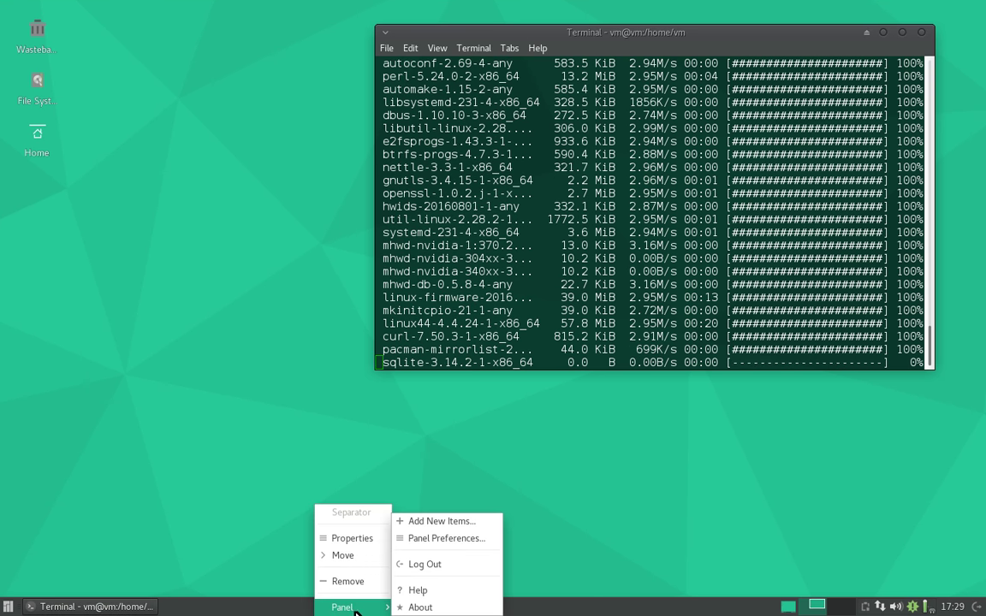
left_click(452, 540)
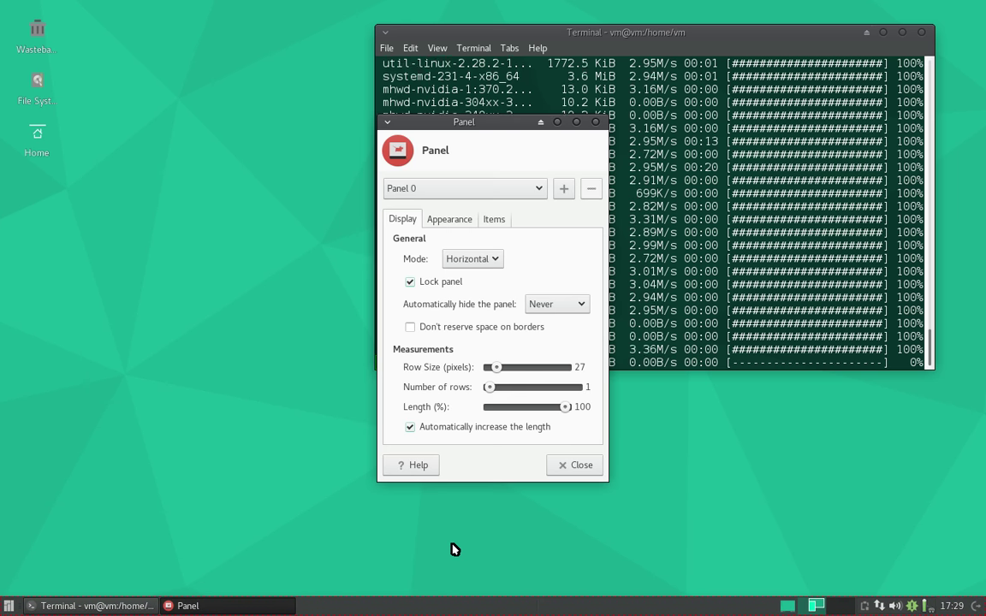
left_click(432, 283)
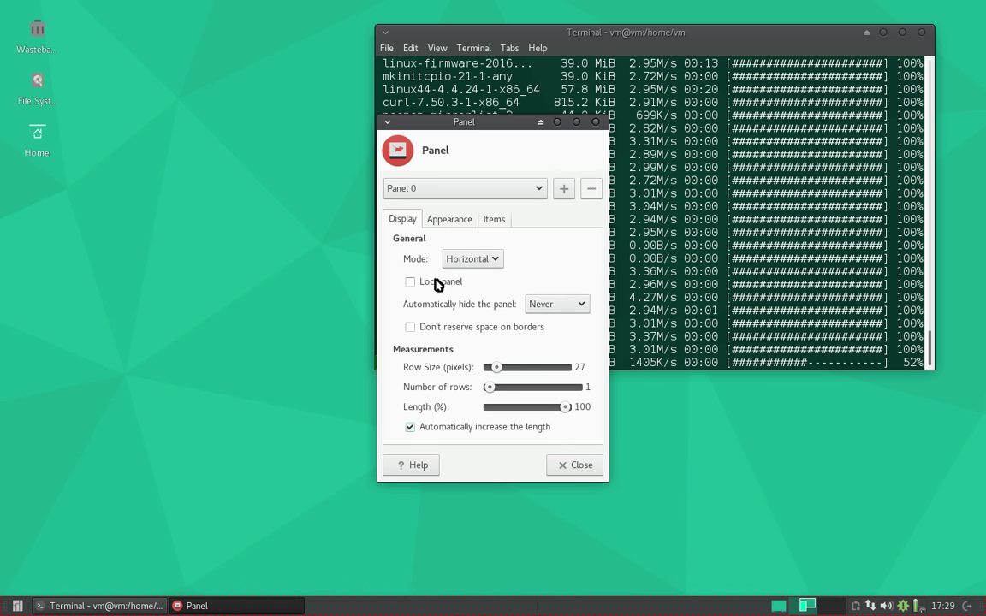
left_click_drag(5, 606, 5, 5)
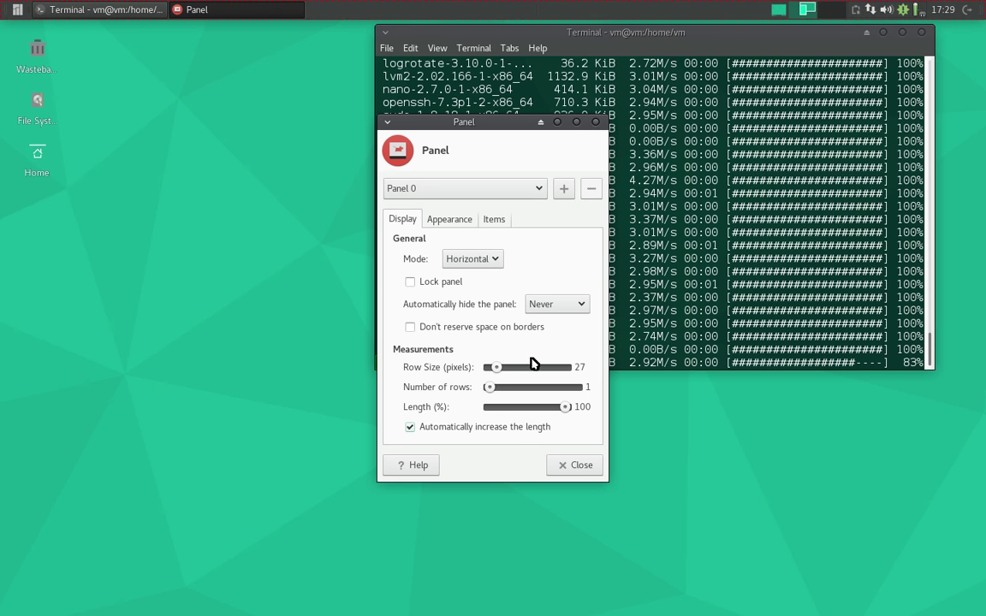
left_click_drag(502, 368, 506, 373)
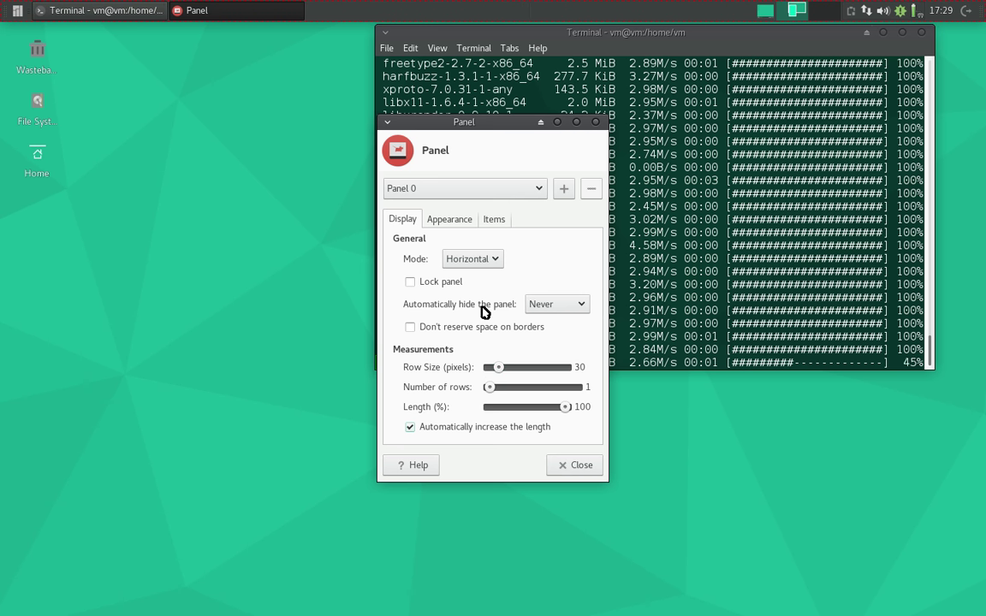
left_click(450, 281)
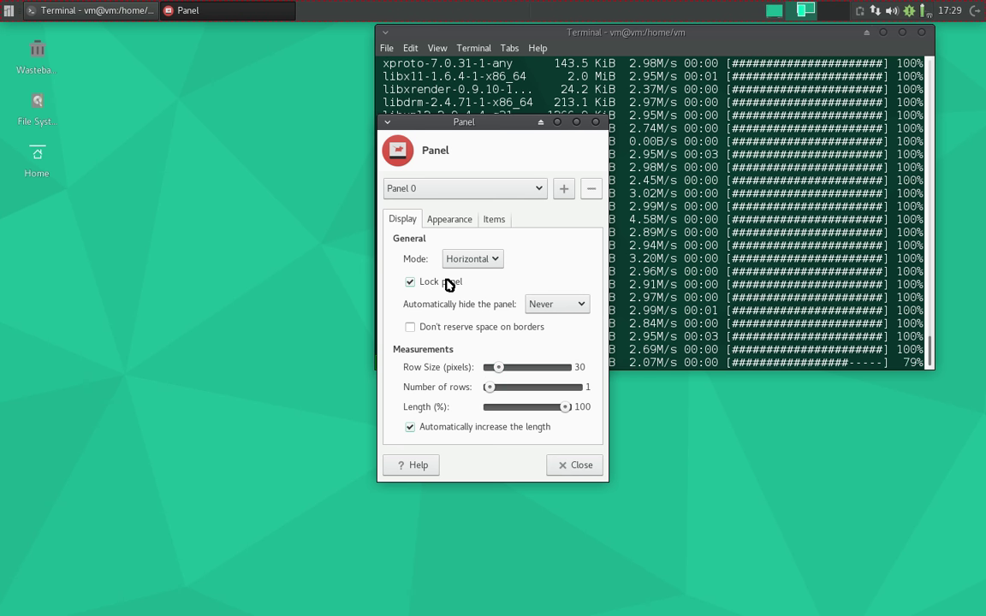
- Set the panel Separator item's style to Transparent
left_click(448, 221)
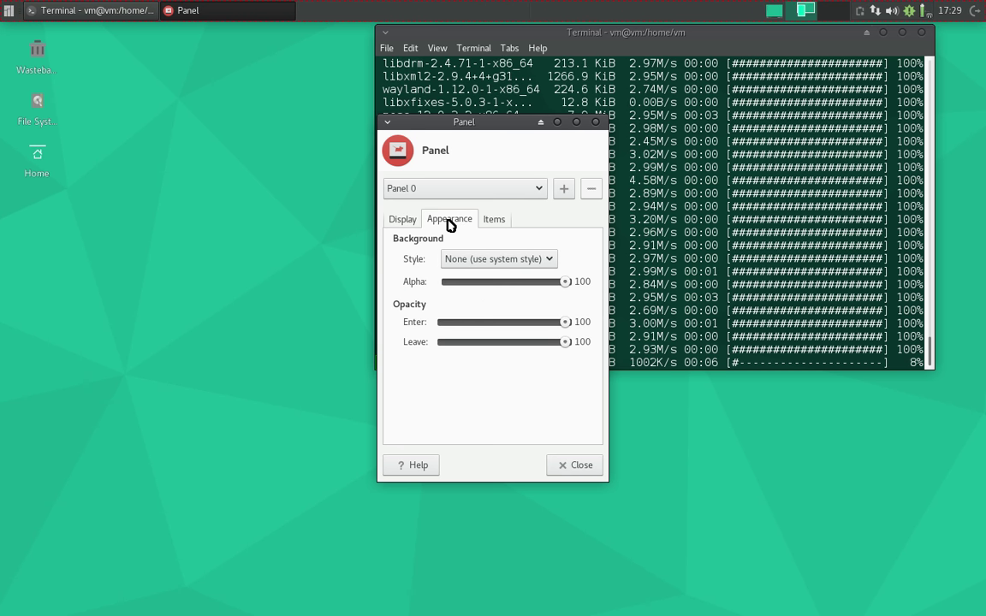
left_click(492, 223)
left_click(458, 282)
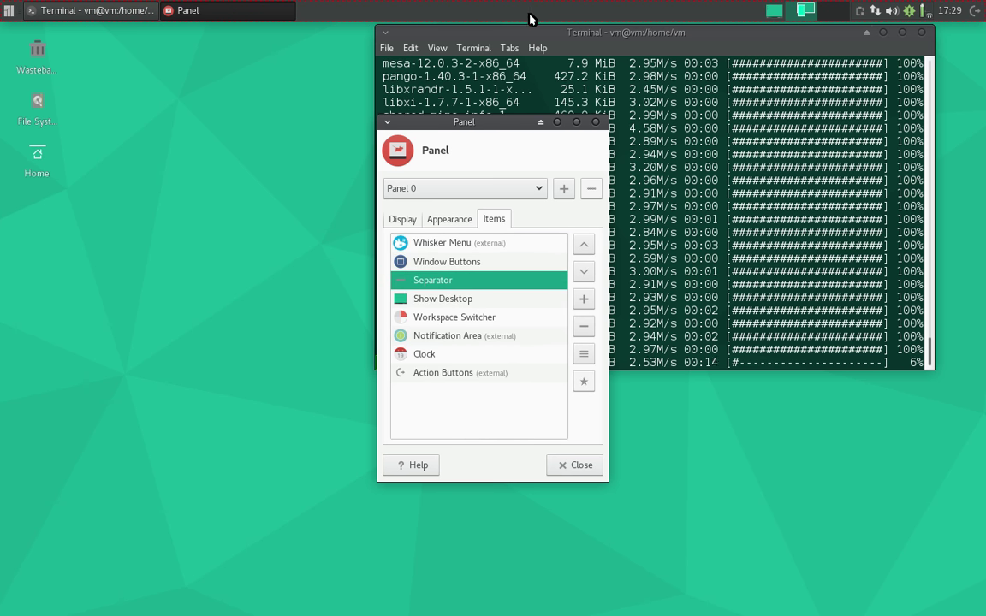
left_click(588, 354)
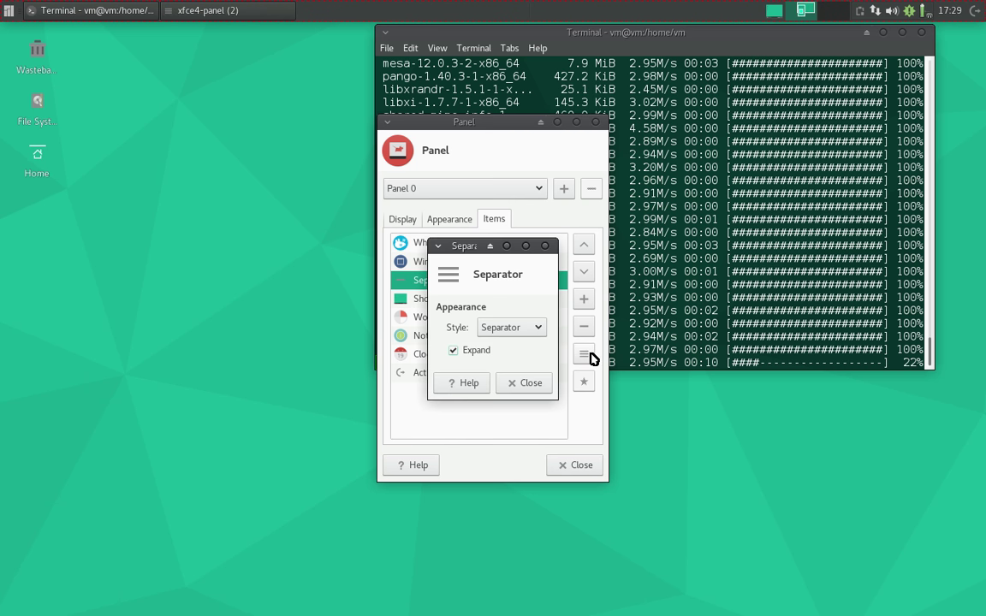
left_click(513, 327)
left_click(517, 305)
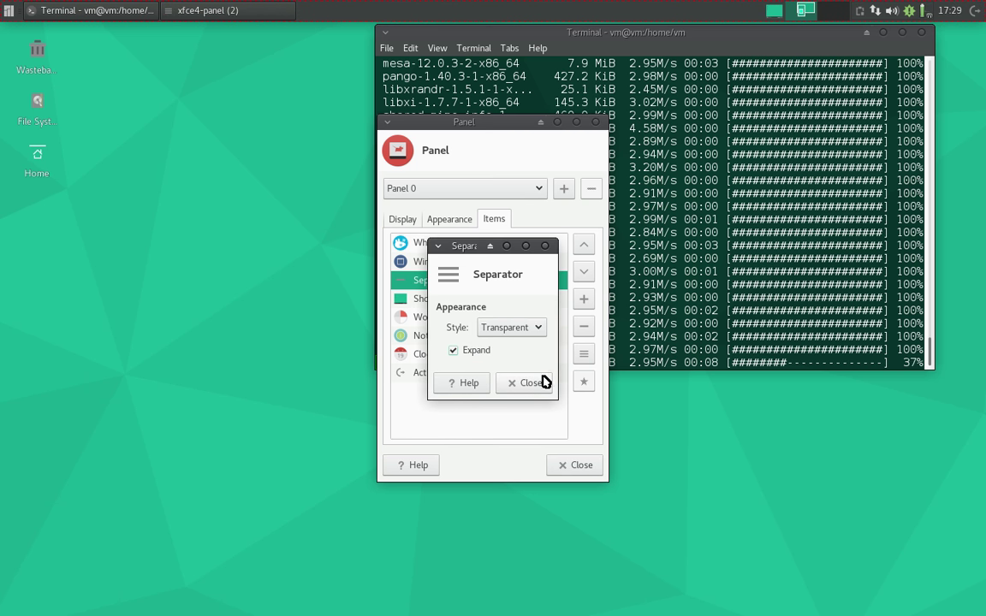
left_click(539, 384)
- Remove the Action Buttons item from the panel
left_click(470, 306)
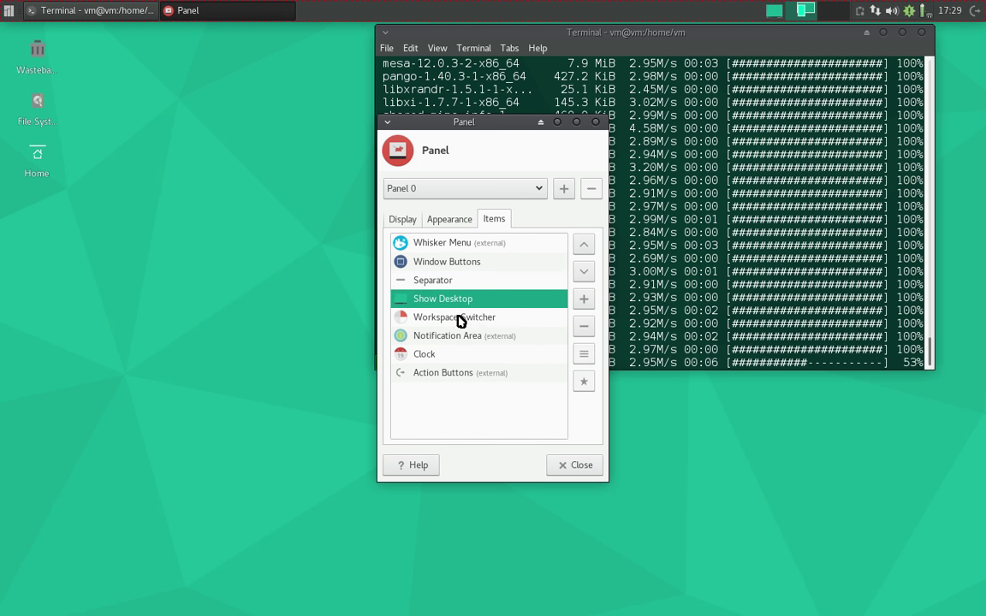
left_click(459, 320)
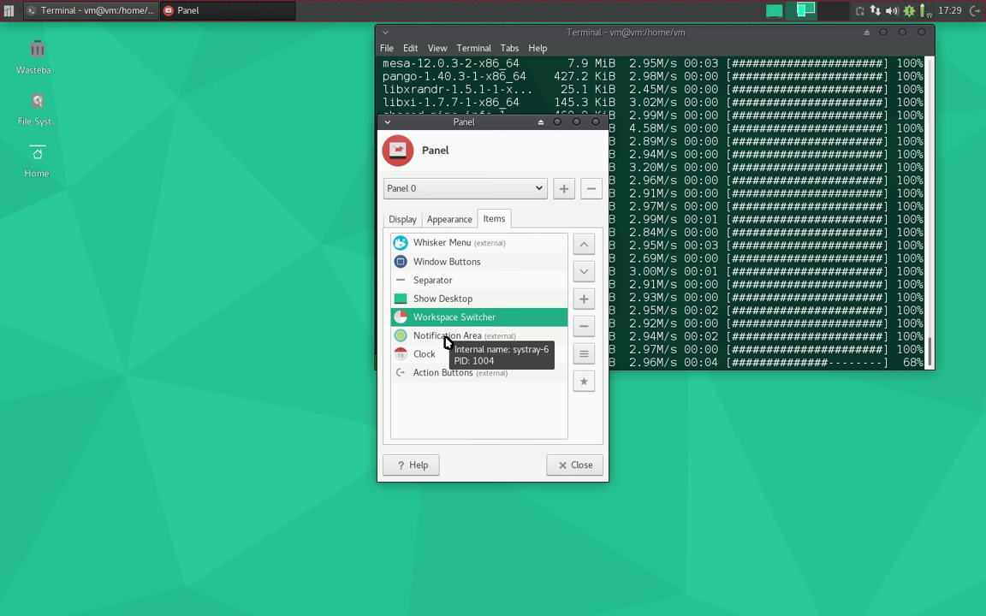
left_click(435, 381)
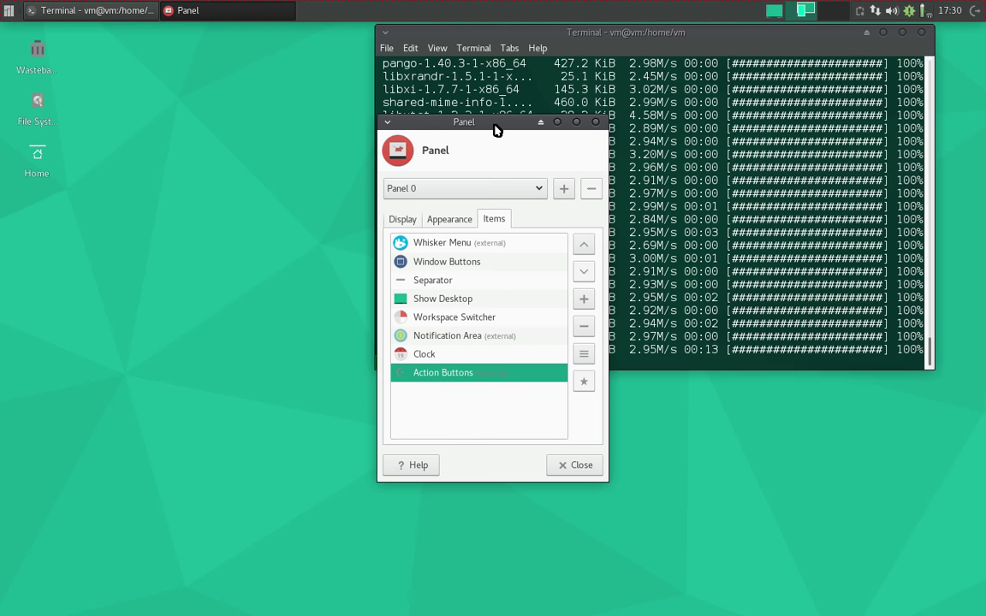
double_click(496, 127)
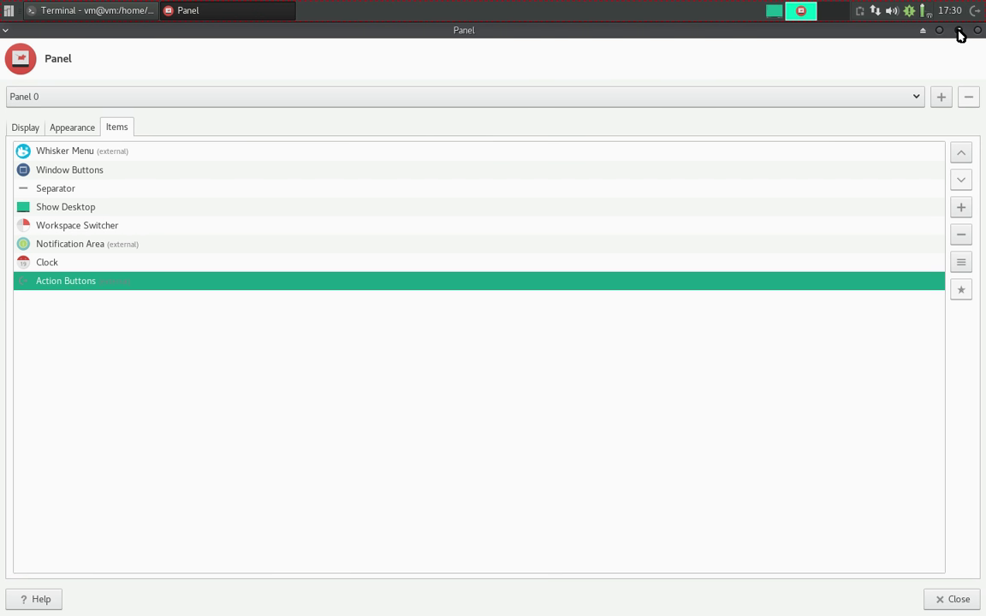
left_click(959, 30)
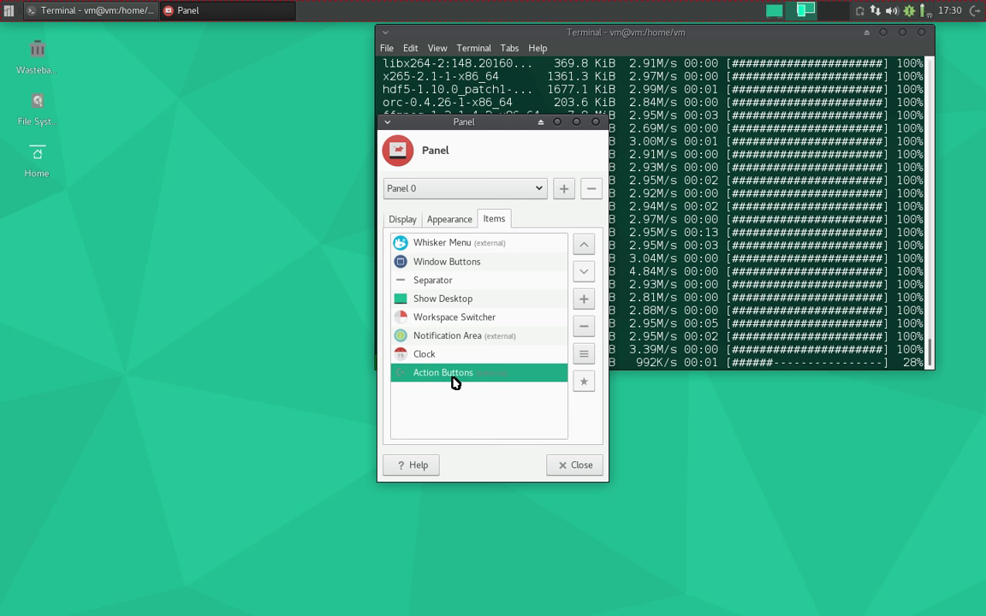
left_click(585, 328)
left_click(624, 346)
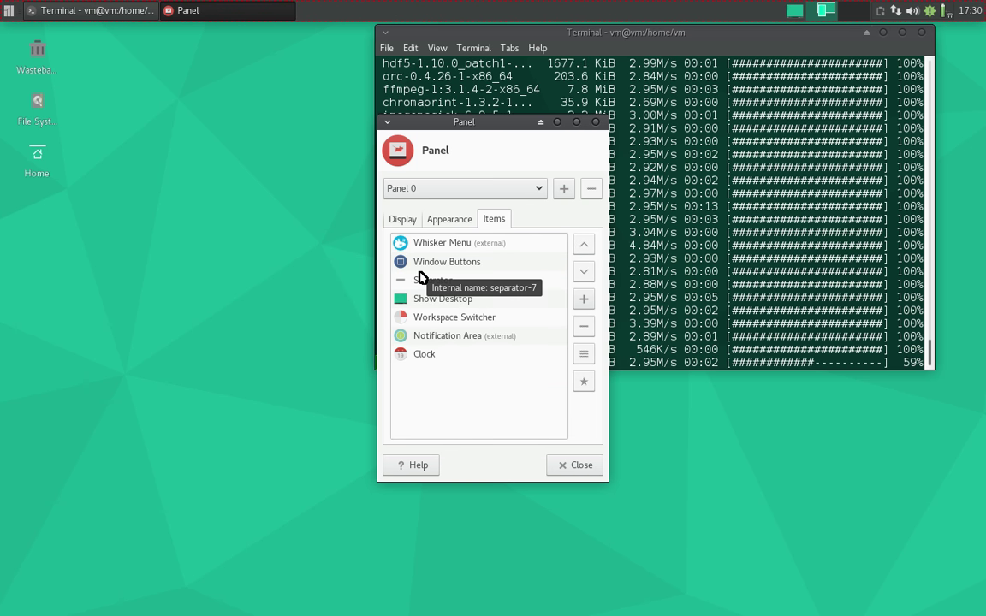
- Set the Window Buttons item's window grouping to Never
left_click(9, 11)
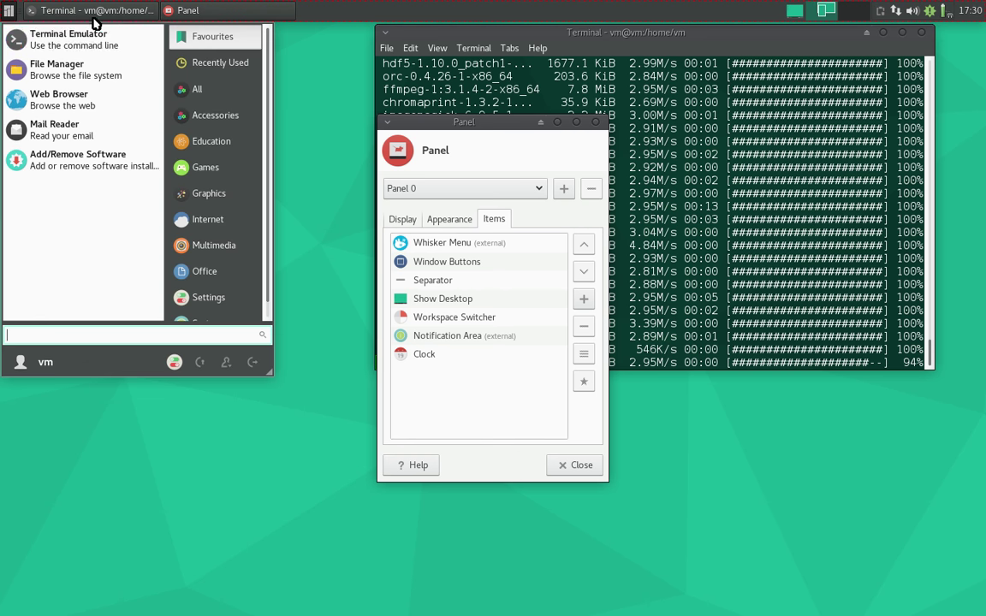
left_click(438, 134)
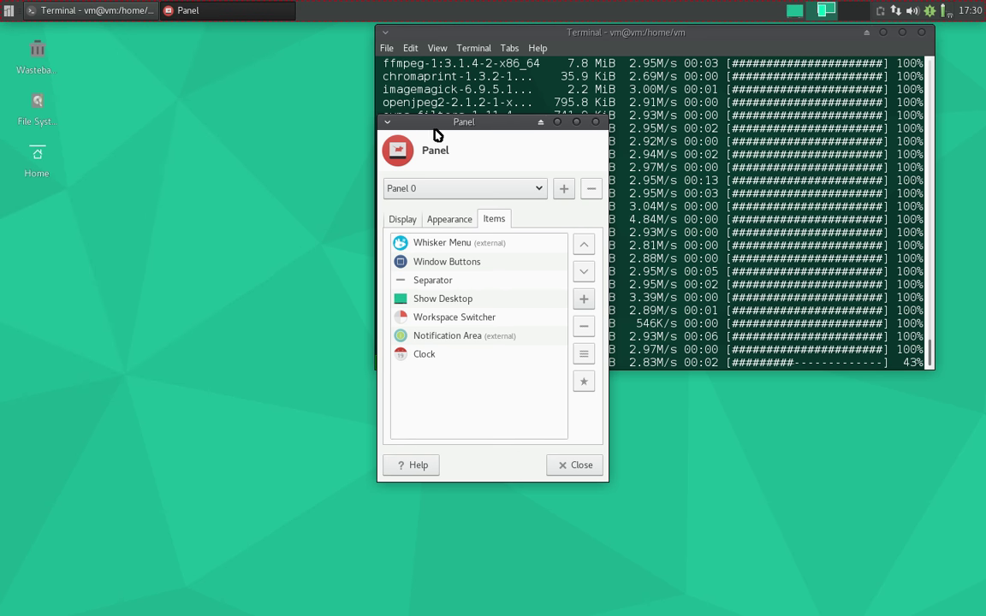
left_click_drag(438, 134, 362, 132)
left_click(357, 219)
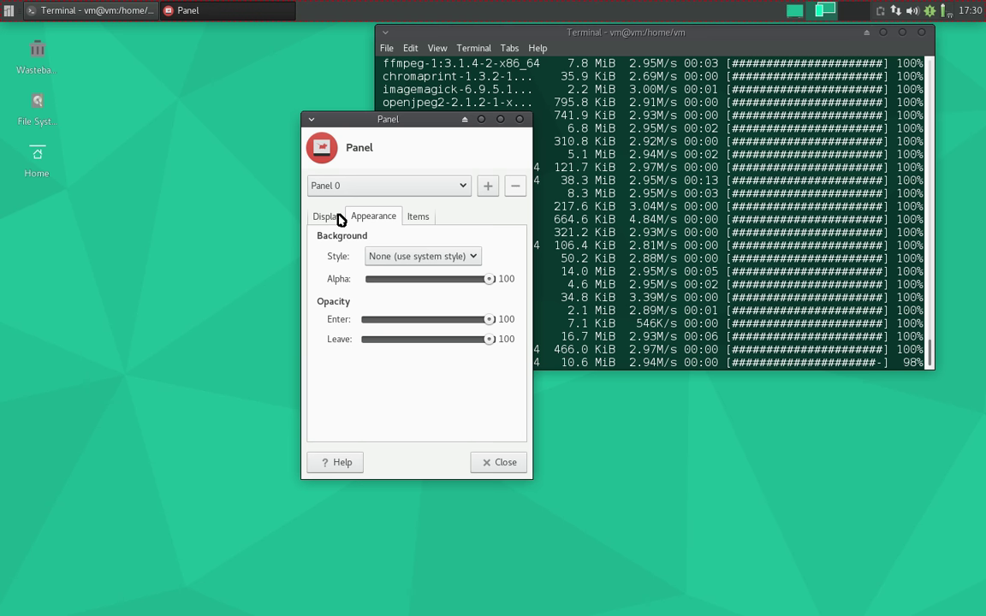
left_click(418, 216)
left_click(367, 259)
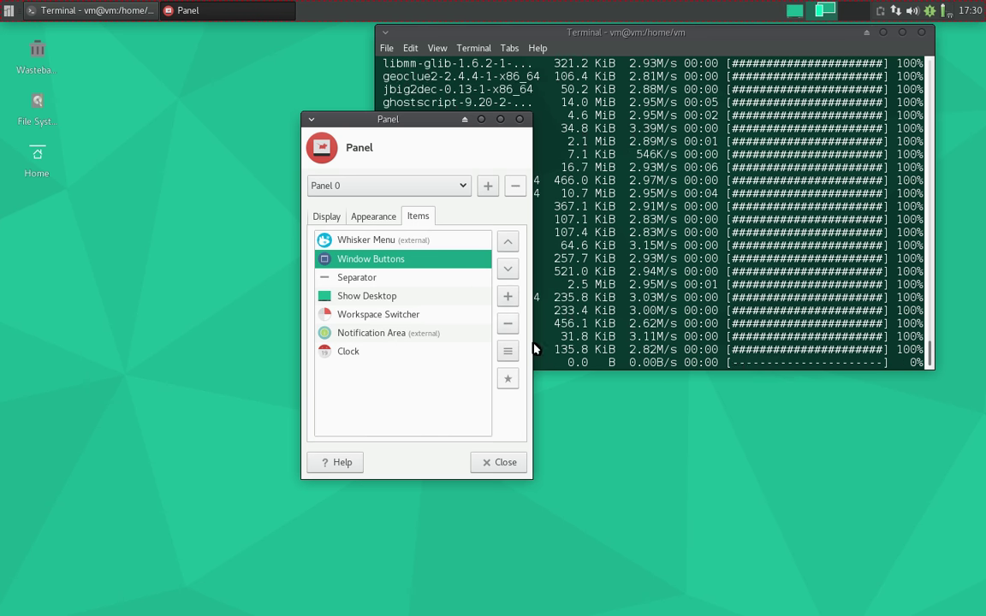
left_click(509, 350)
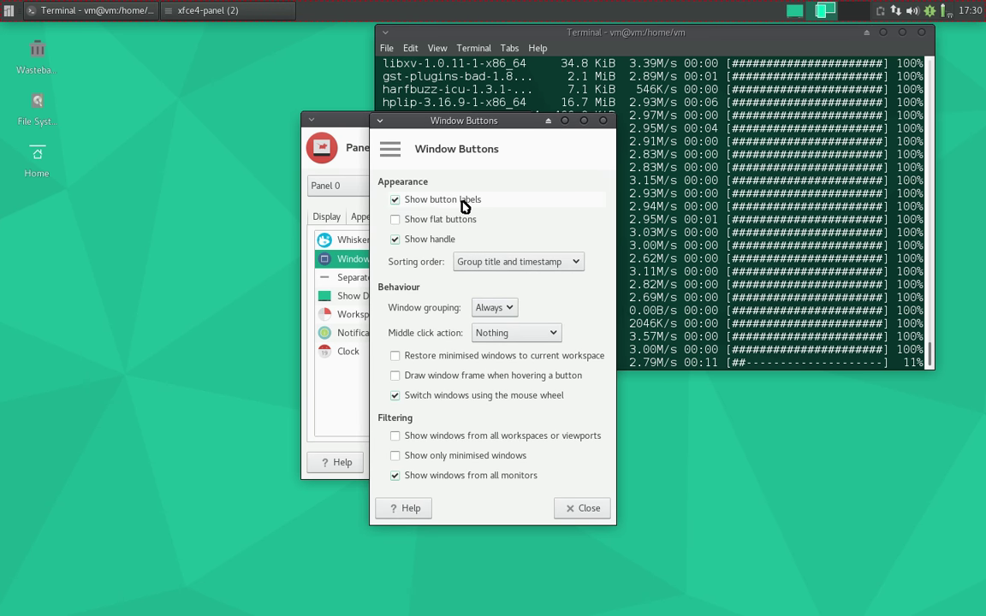
left_click(499, 310)
left_click(496, 288)
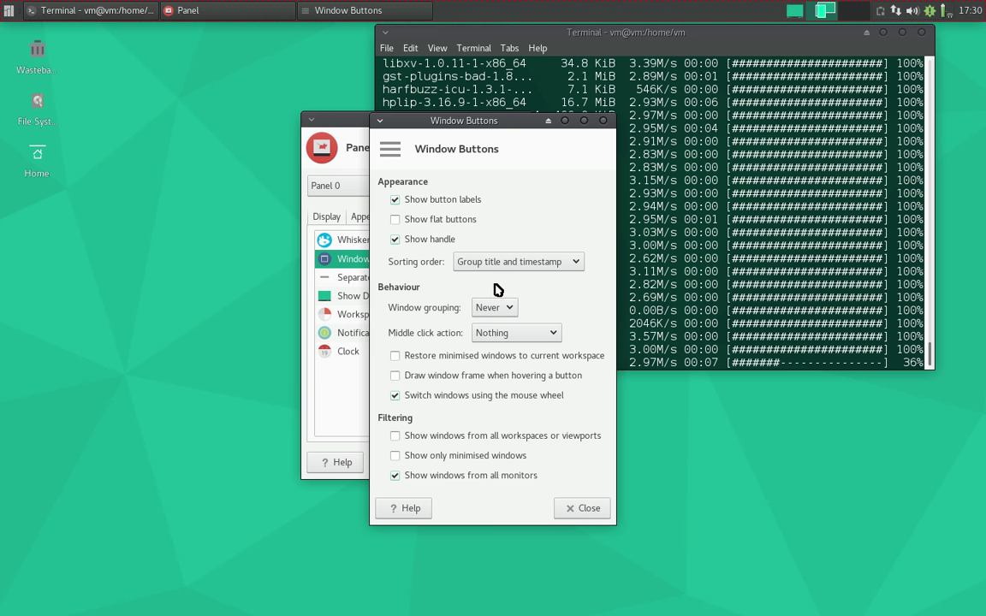
left_click(582, 508)
- Open Whisker Menu Properties and uncheck Show application descriptions
left_click(504, 466)
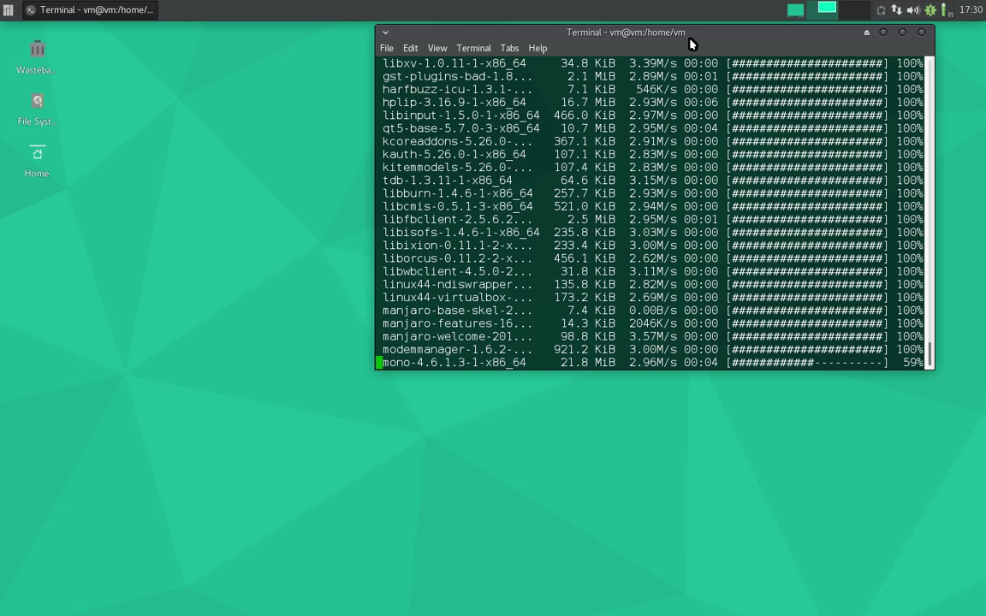
left_click_drag(689, 35, 696, 49)
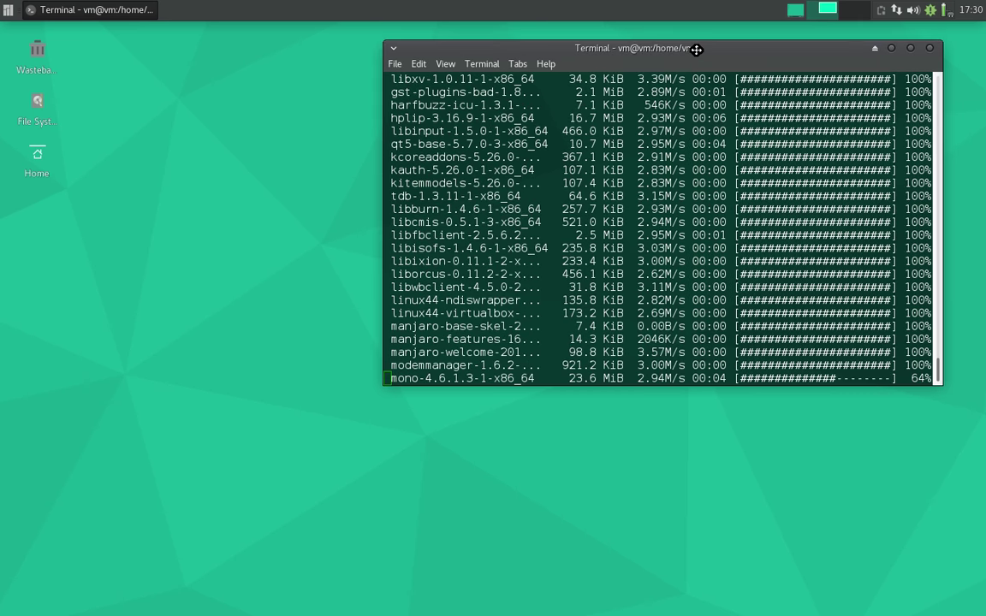
left_click(7, 9)
left_click(7, 8)
right_click(7, 9)
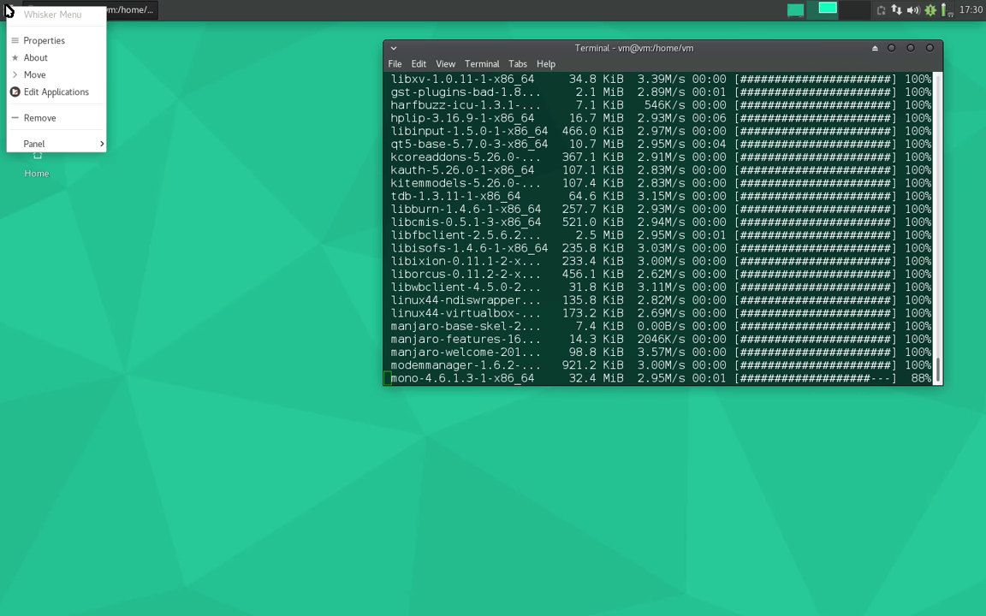
left_click(62, 39)
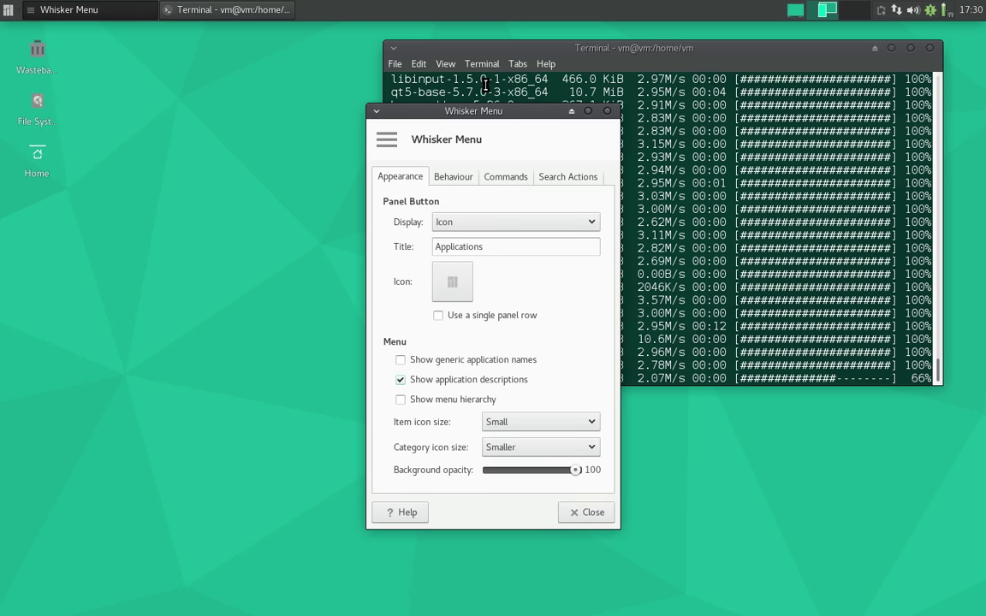
left_click_drag(475, 116, 386, 114)
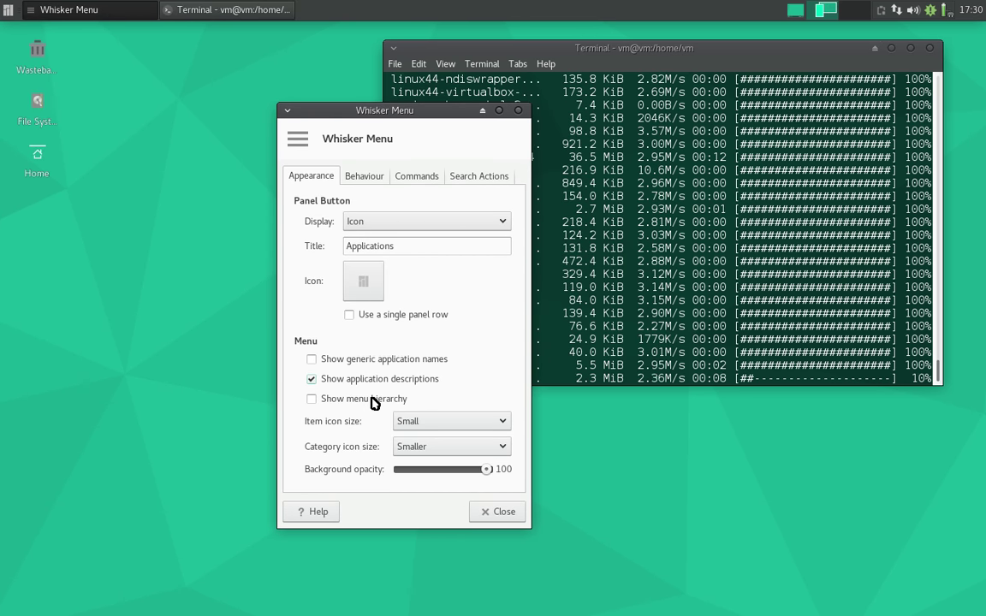
left_click(3, 5)
left_click(3, 5)
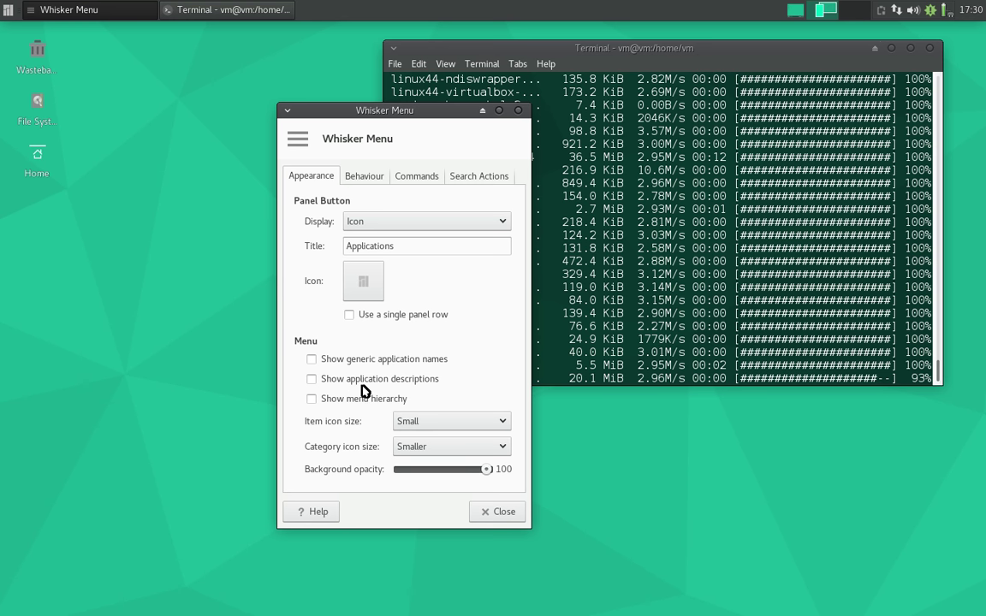
- Set both item and category icon sizes to Very Small
left_click(468, 422)
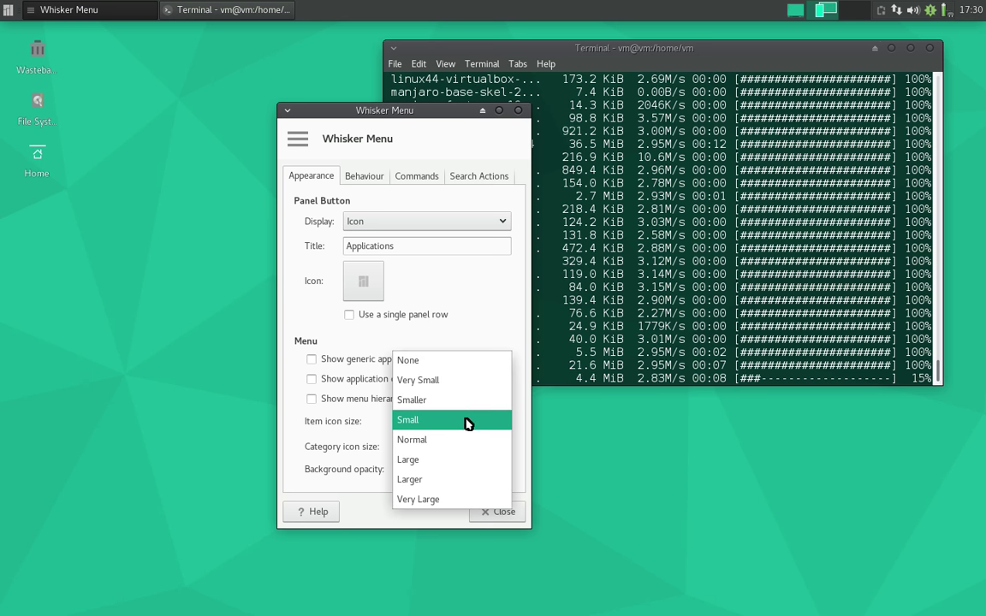
left_click(450, 382)
left_click(439, 446)
left_click(438, 425)
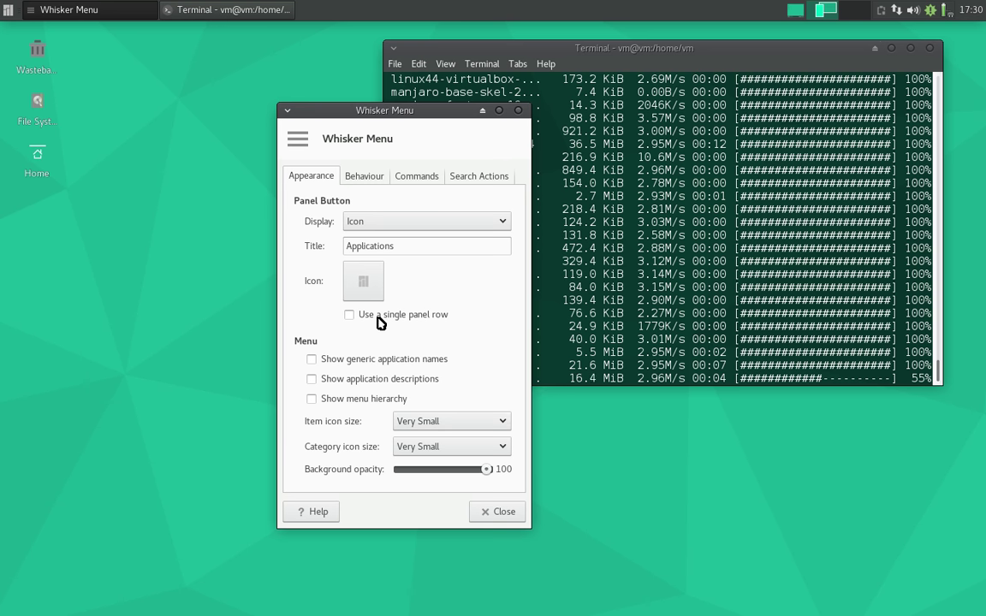
- On the Behaviour tab, position search and categories beside the panel button and show Recently Used by default
left_click(359, 179)
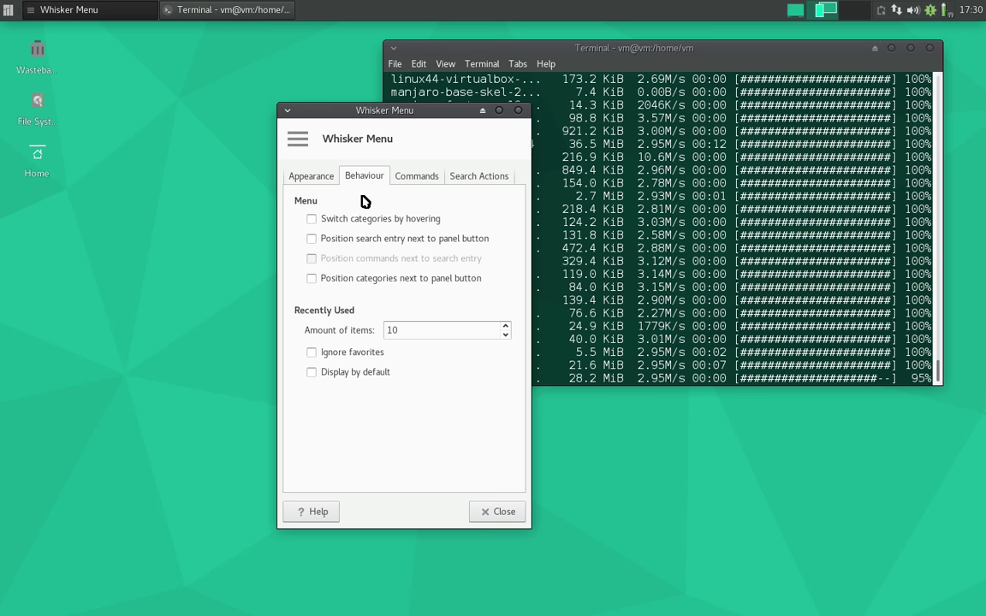
left_click(360, 247)
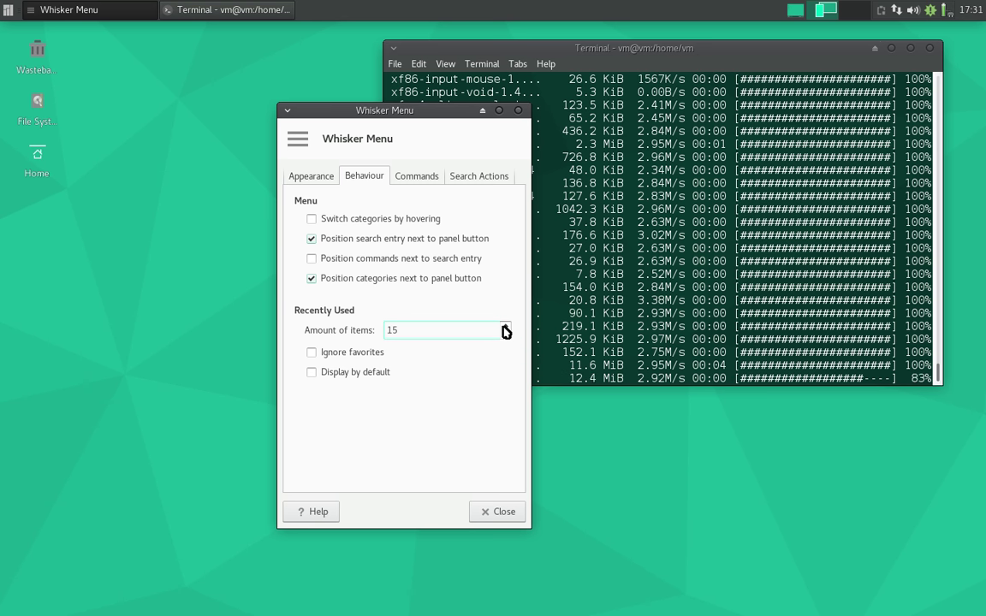
left_click(367, 373)
- Preview the Whisker menu, enlarging it and searching 'fire', then reposition the properties dialog
left_click(6, 11)
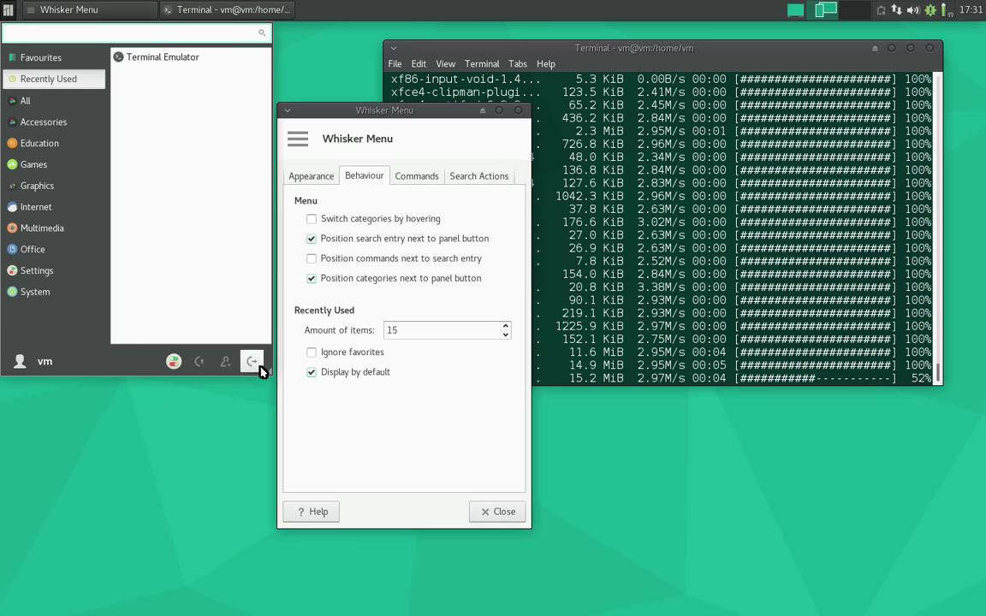
left_click_drag(266, 372, 319, 373)
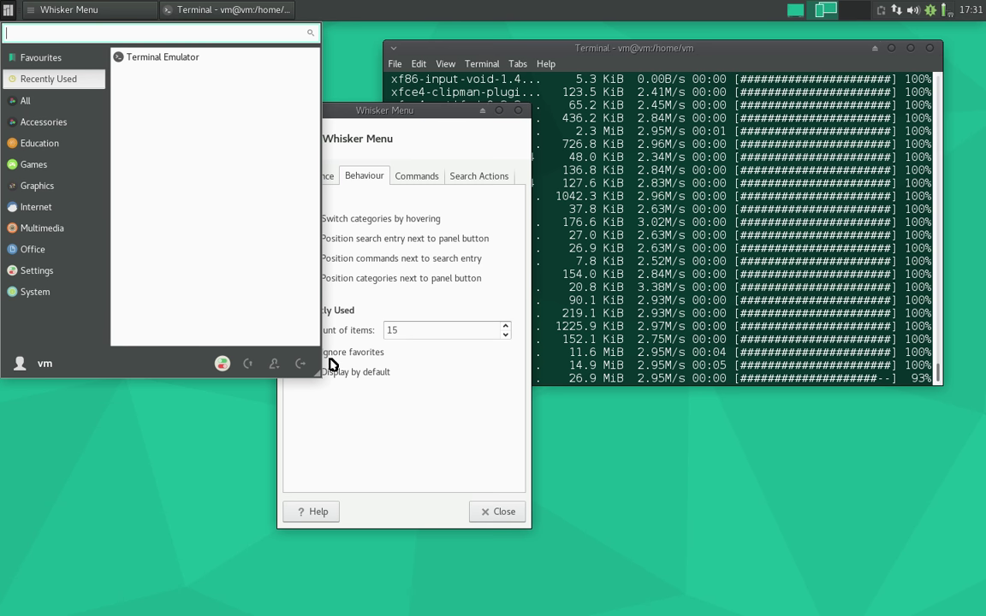
left_click_drag(314, 381, 295, 396)
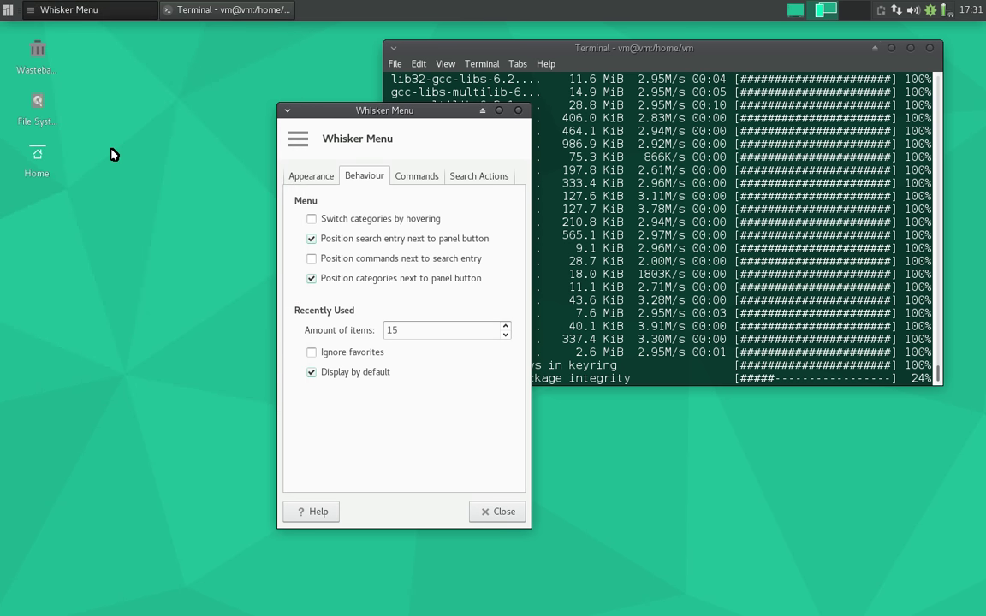
type("fire")
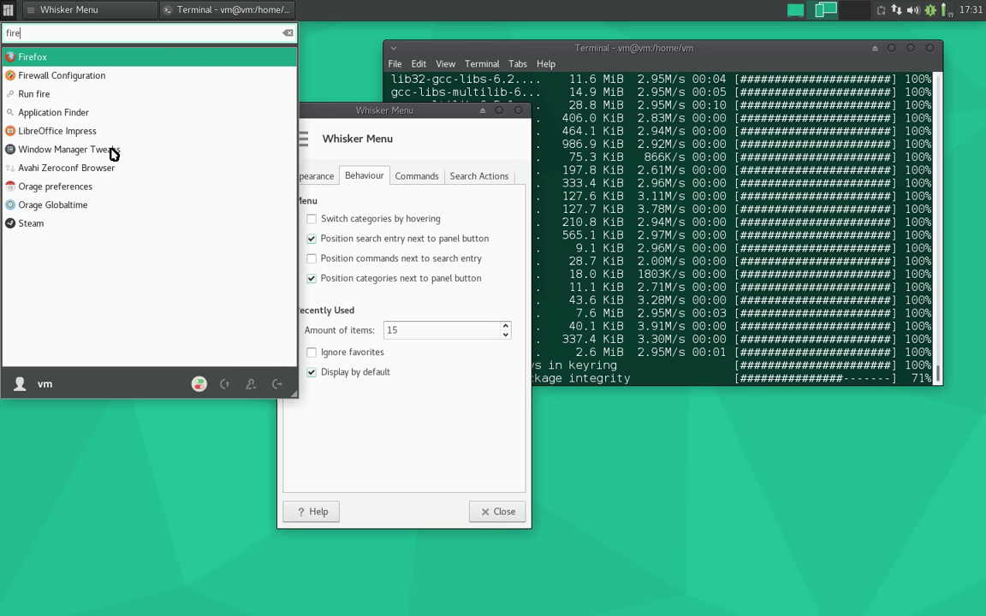
left_click(97, 58)
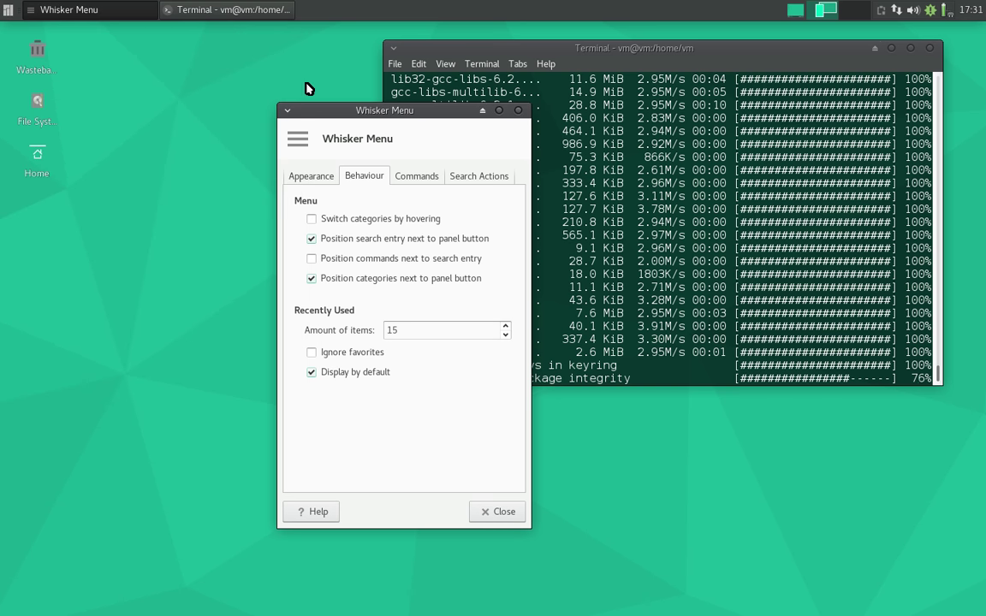
left_click_drag(377, 106, 197, 71)
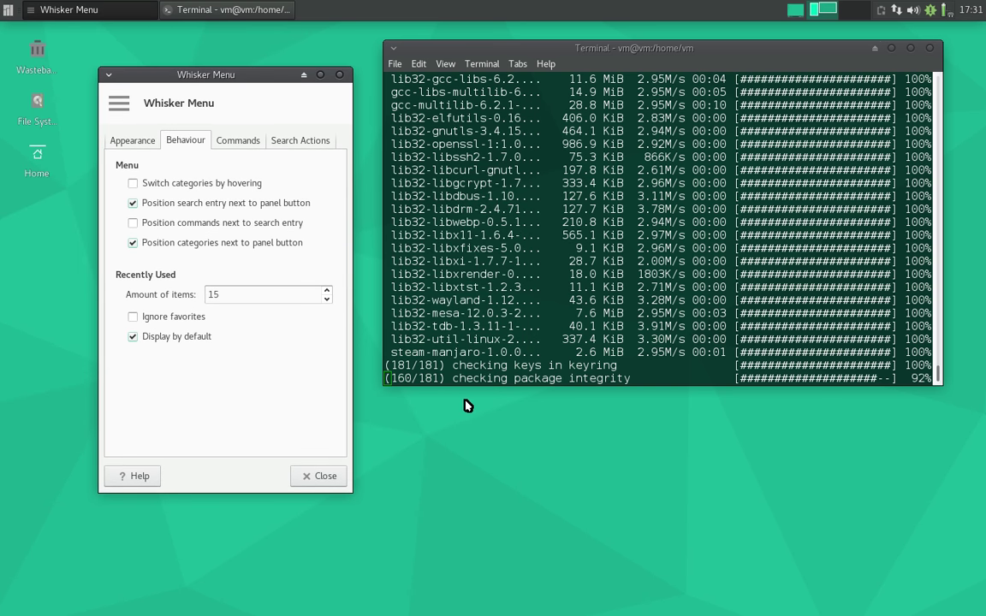
- Open Appearance from the Settings Manager and select the Vertex-Maia-Dark style
left_click(315, 478)
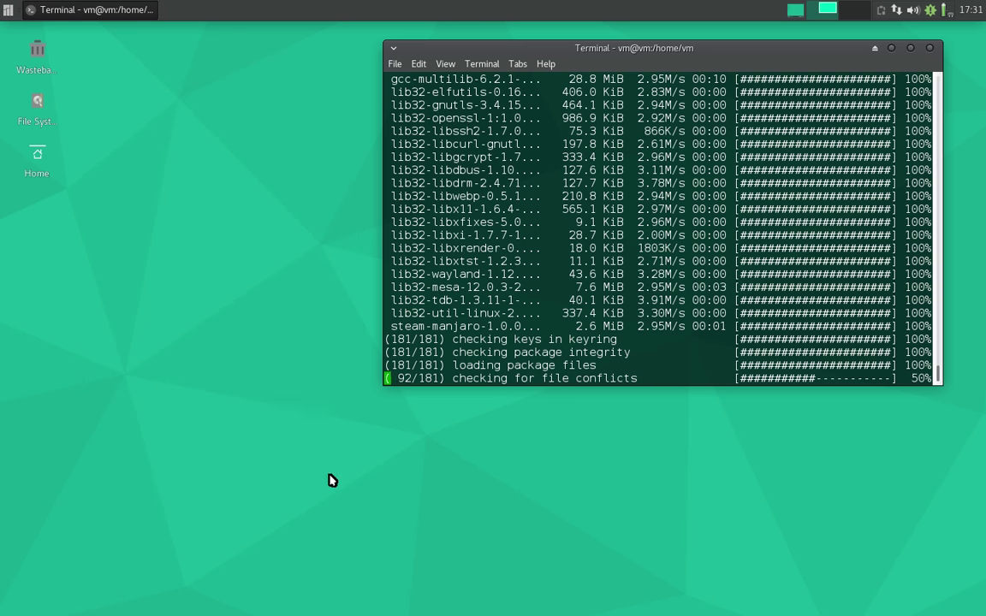
left_click(9, 12)
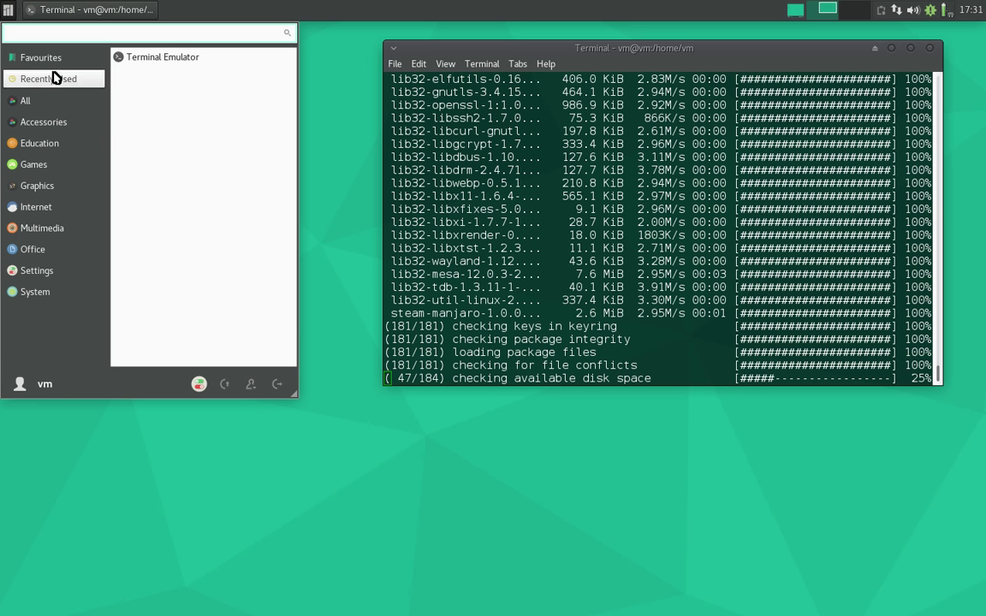
left_click(198, 384)
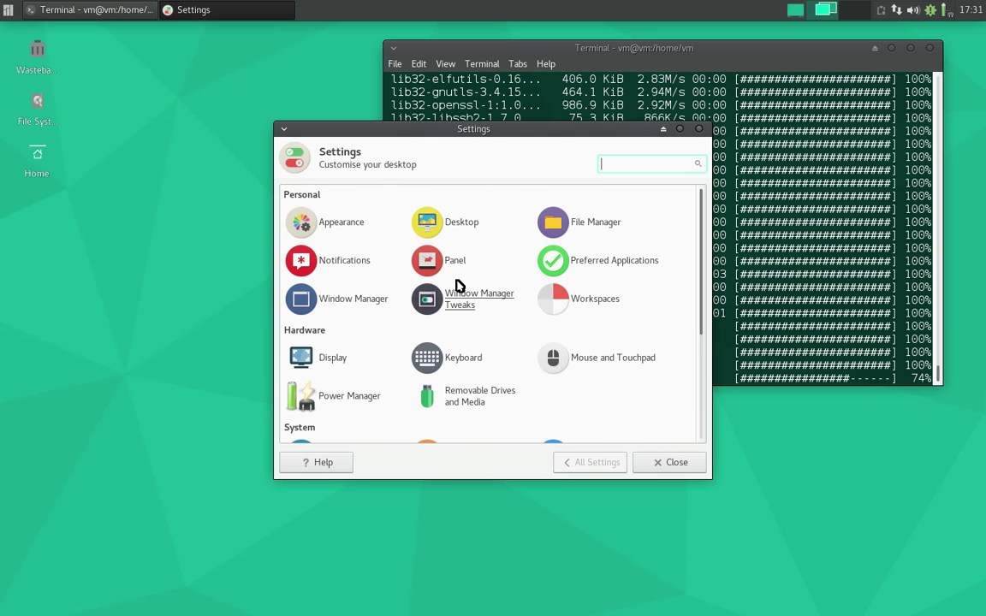
left_click(462, 223)
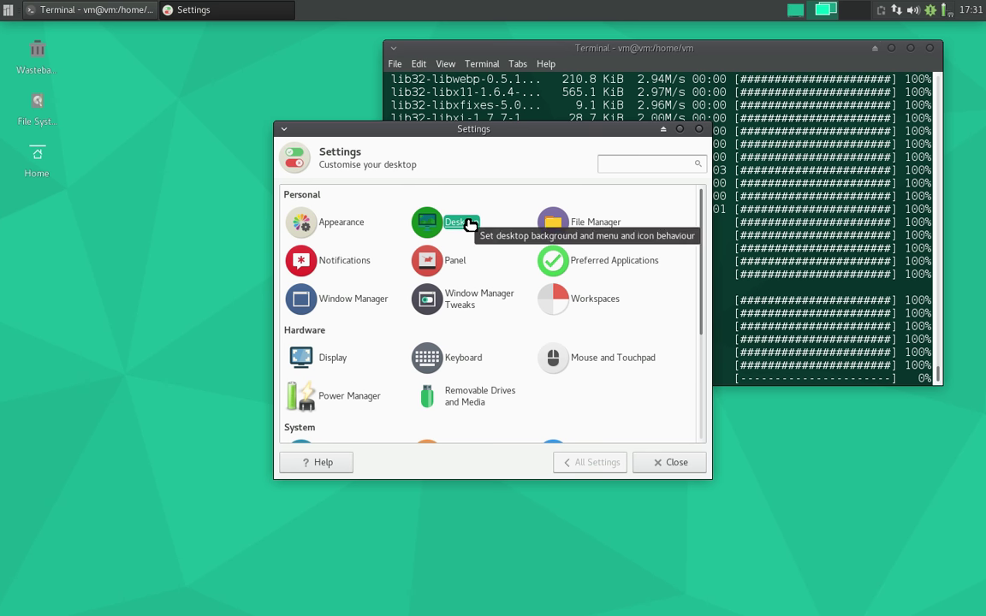
double_click(469, 223)
left_click_drag(588, 129, 522, 152)
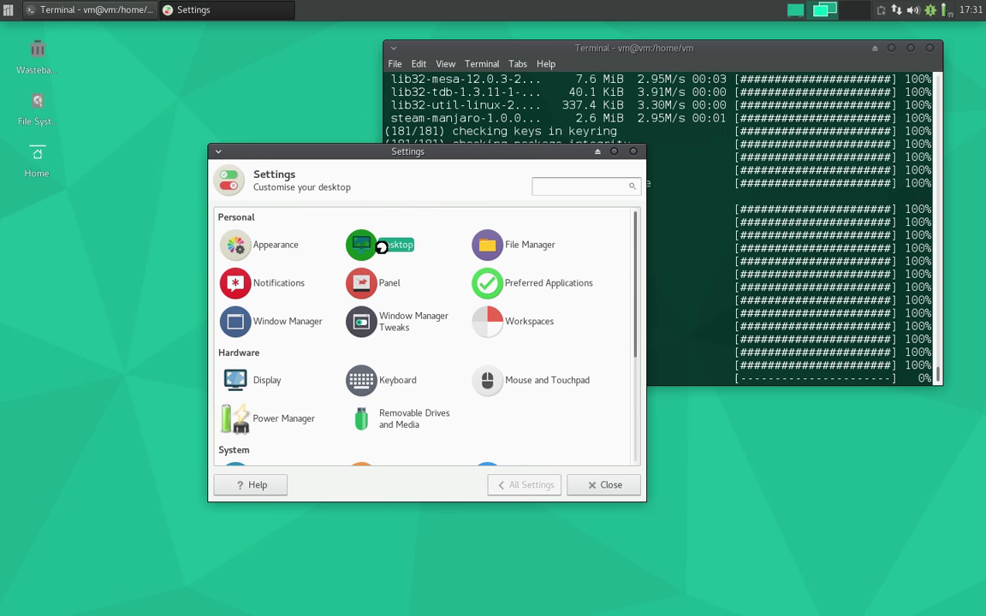
left_click(275, 250)
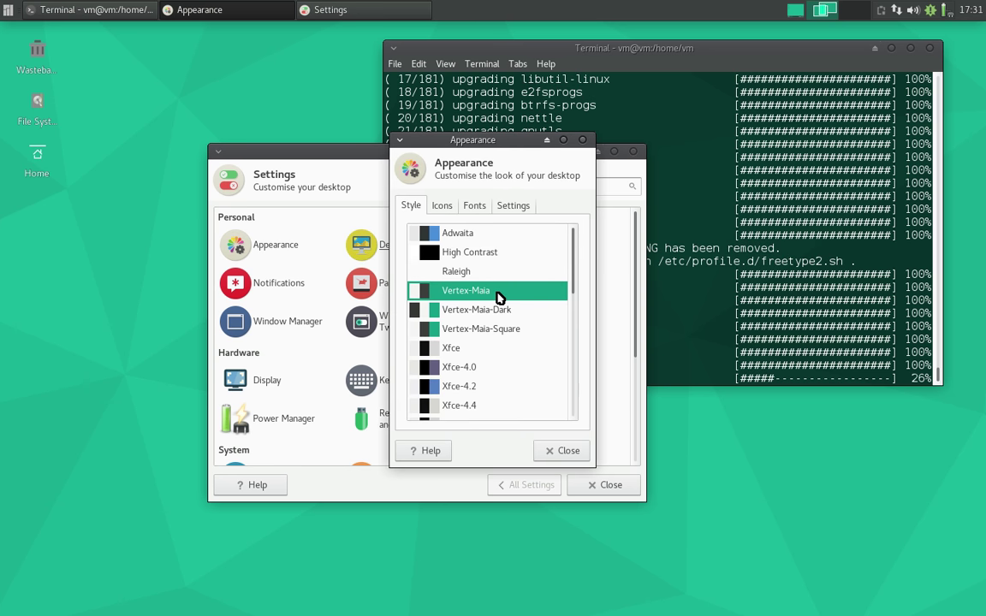
left_click(463, 314)
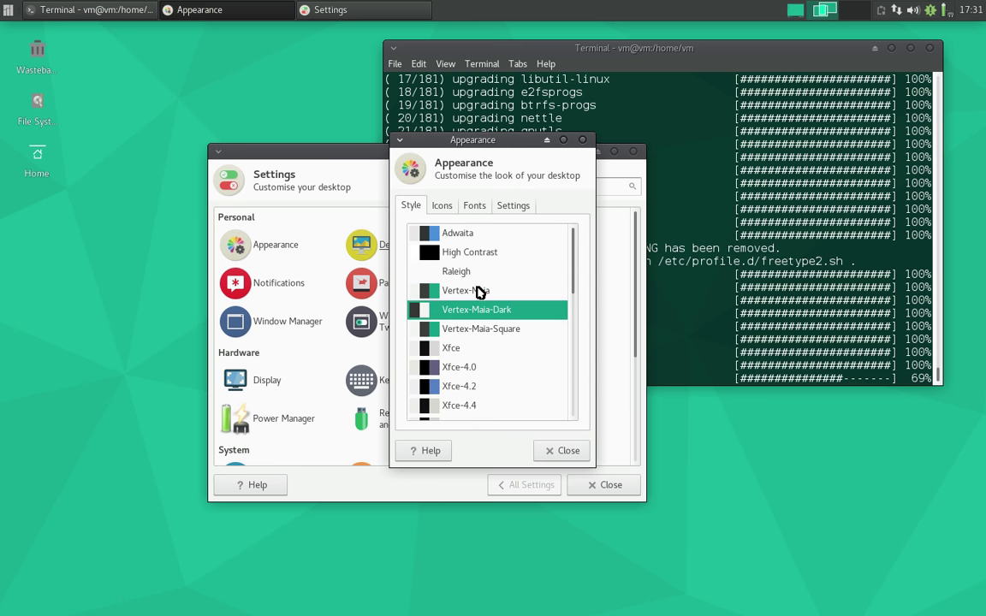
left_click_drag(493, 141, 231, 105)
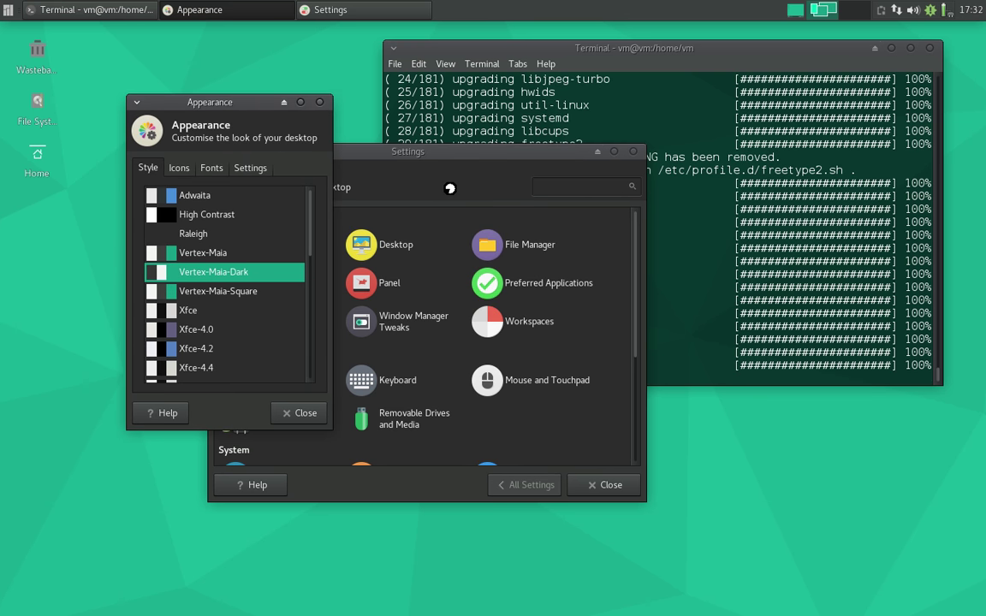
left_click_drag(235, 107, 208, 105)
left_click_drag(375, 154, 493, 181)
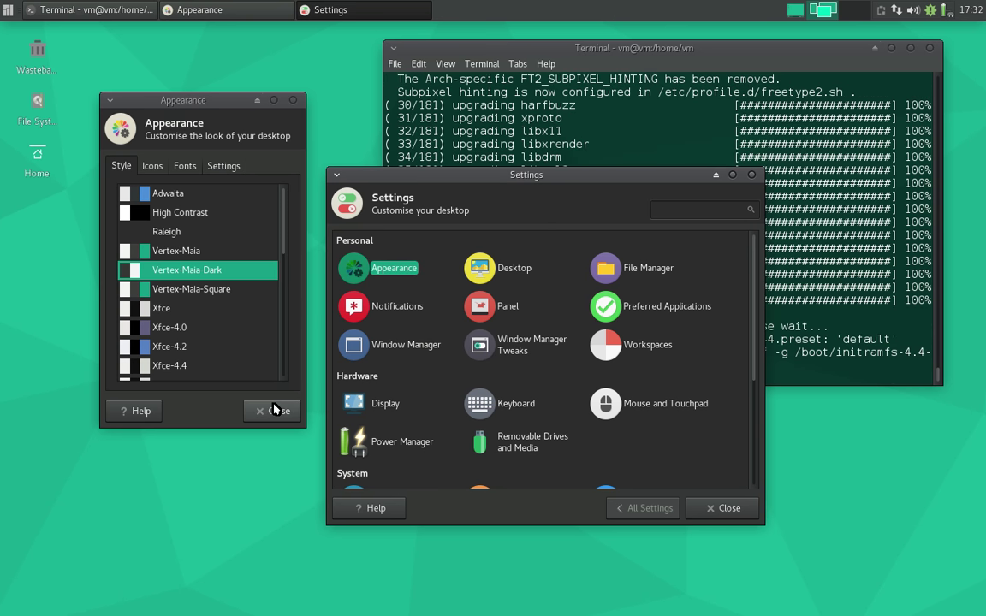
- On the Fonts tab, replace Cantarell with Droid Sans 10 as the default font
left_click(185, 165)
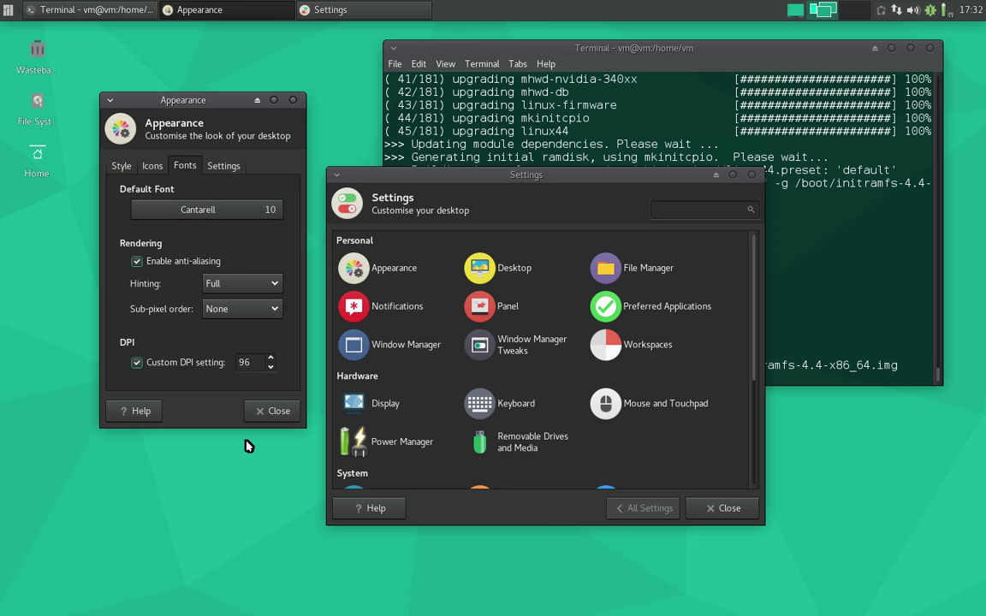
left_click(121, 165)
left_click(195, 171)
left_click(211, 171)
left_click(187, 171)
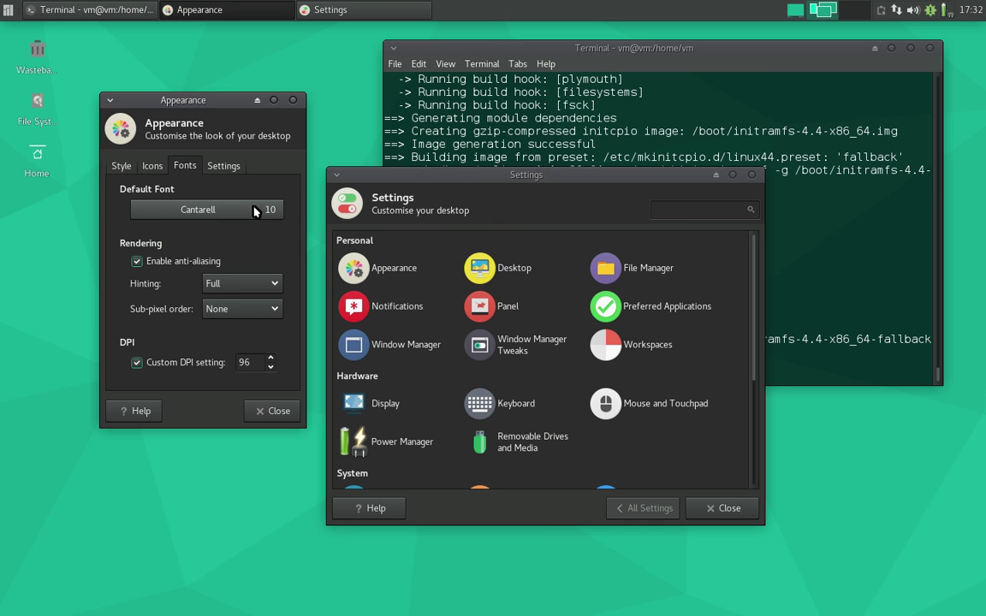
left_click(254, 211)
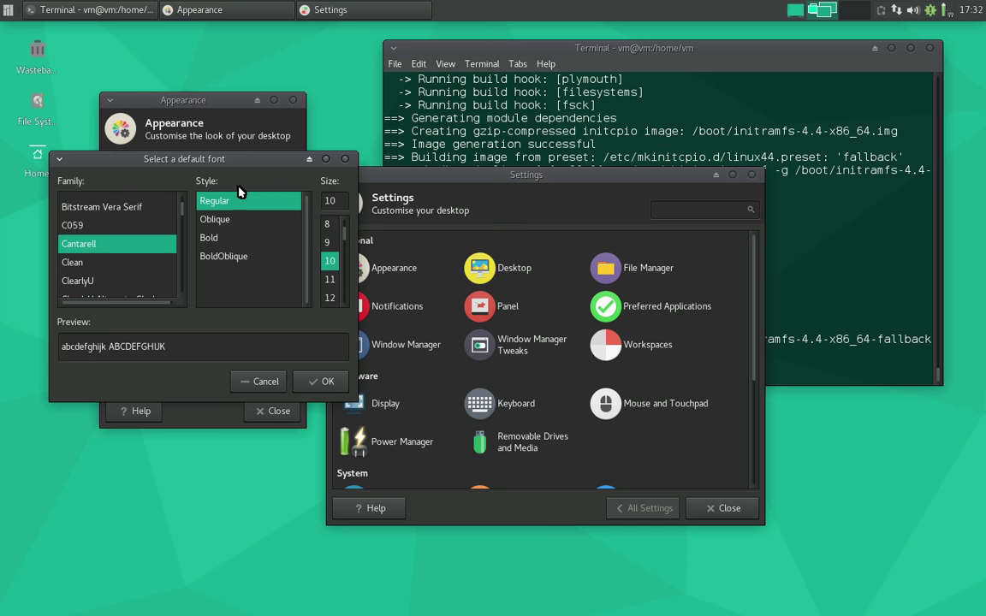
left_click_drag(228, 166, 415, 152)
type("dr")
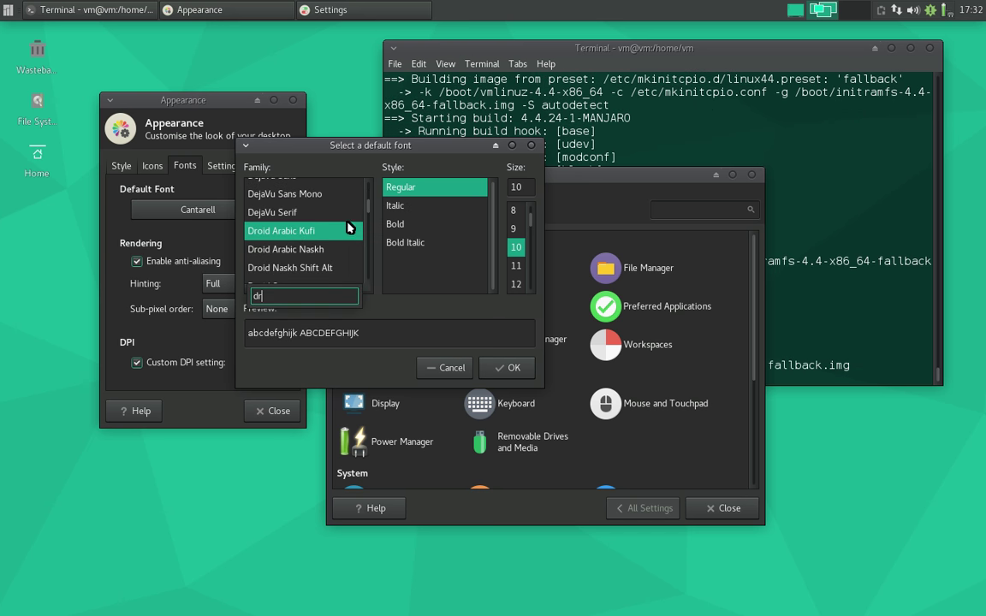
left_click(308, 211)
left_click_drag(320, 206, 297, 264)
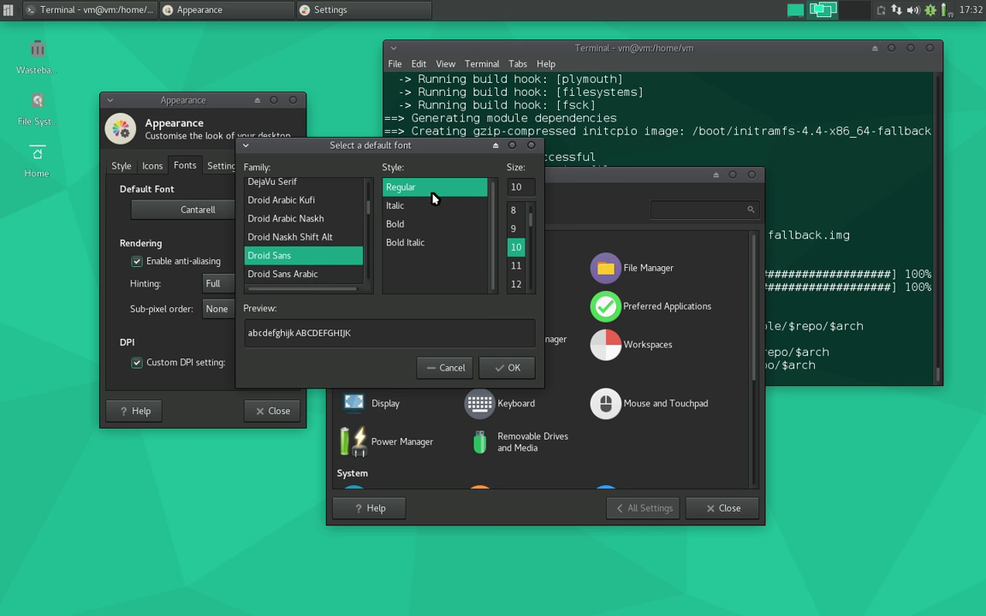
left_click(505, 367)
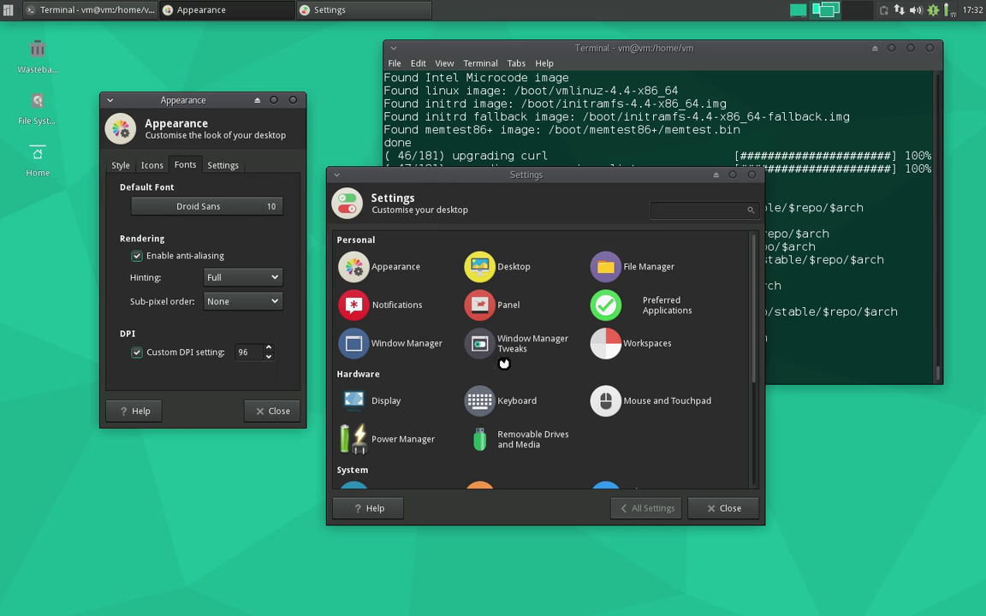
- Set the Window Manager title font to Droid Sans
left_click(399, 345)
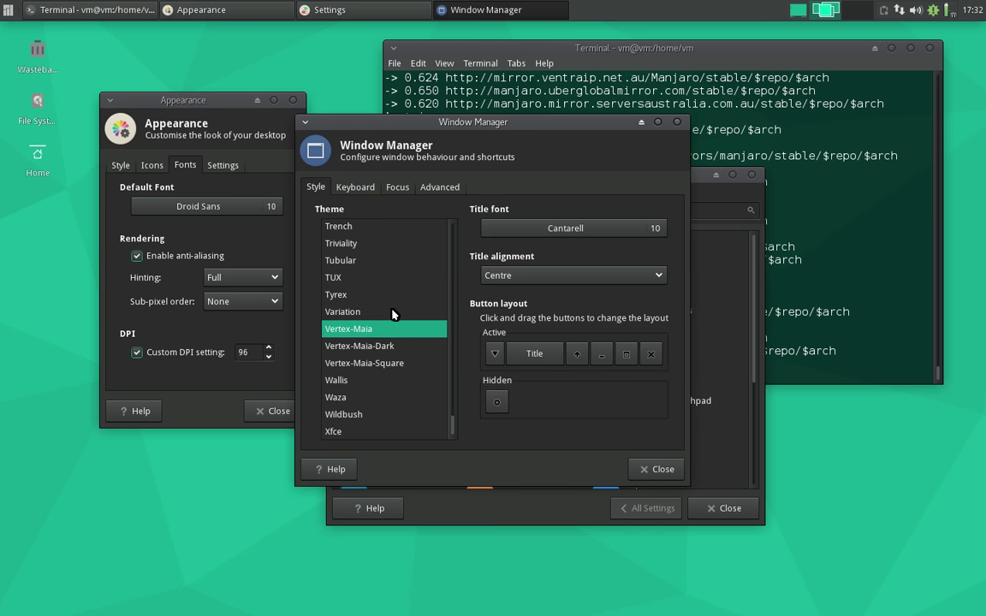
left_click(582, 228)
left_click(432, 302)
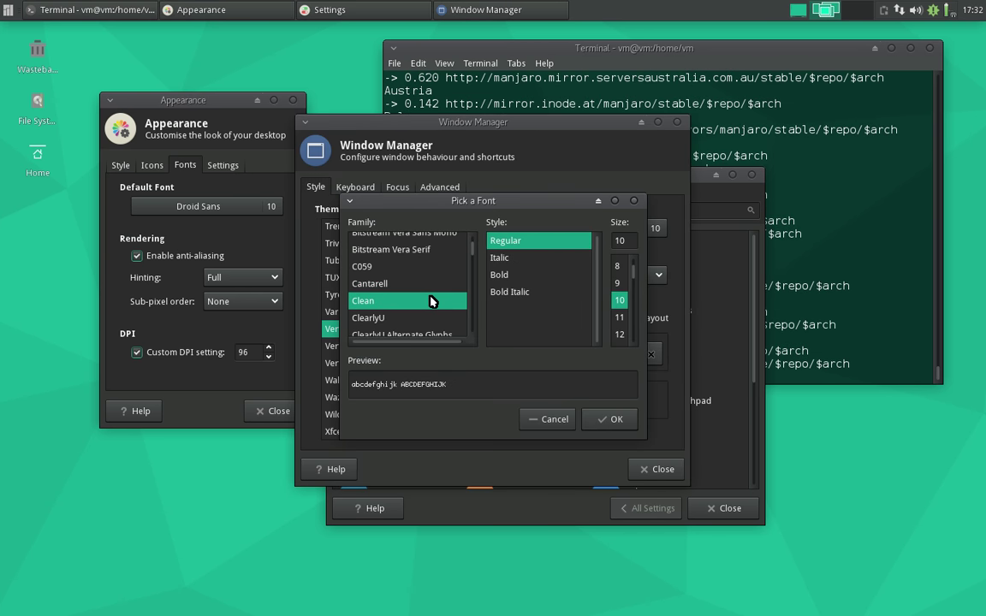
type("droid sans")
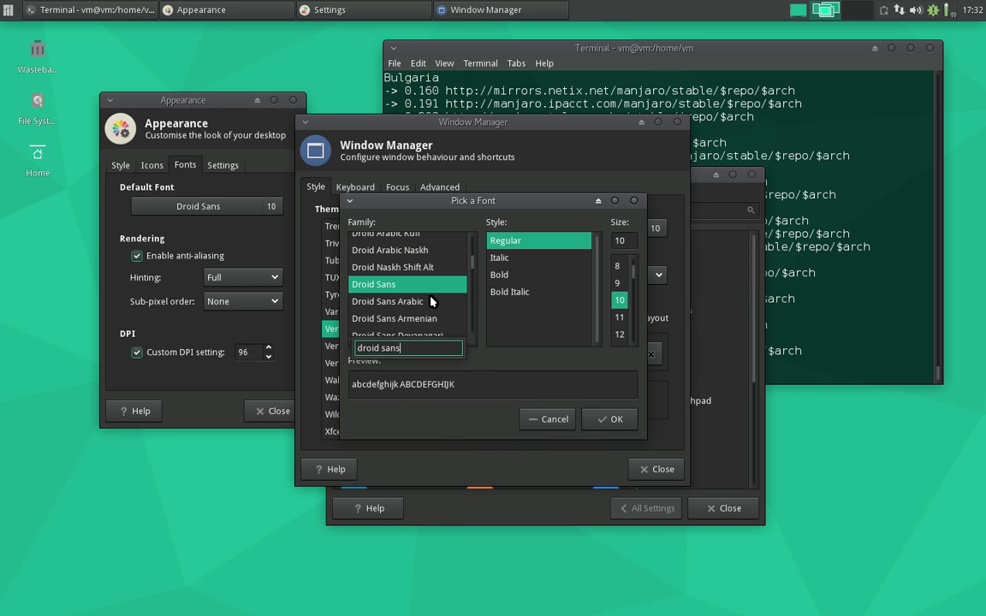
left_click(605, 421)
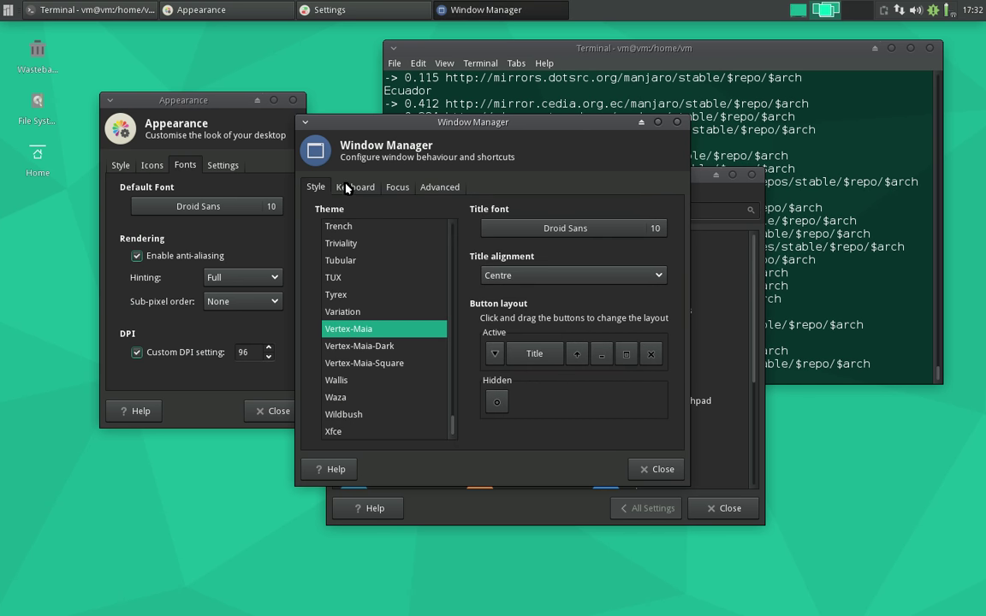
- Move the shade button to Hidden in the title bar button layout and close Window Manager
left_click(347, 188)
left_click(316, 187)
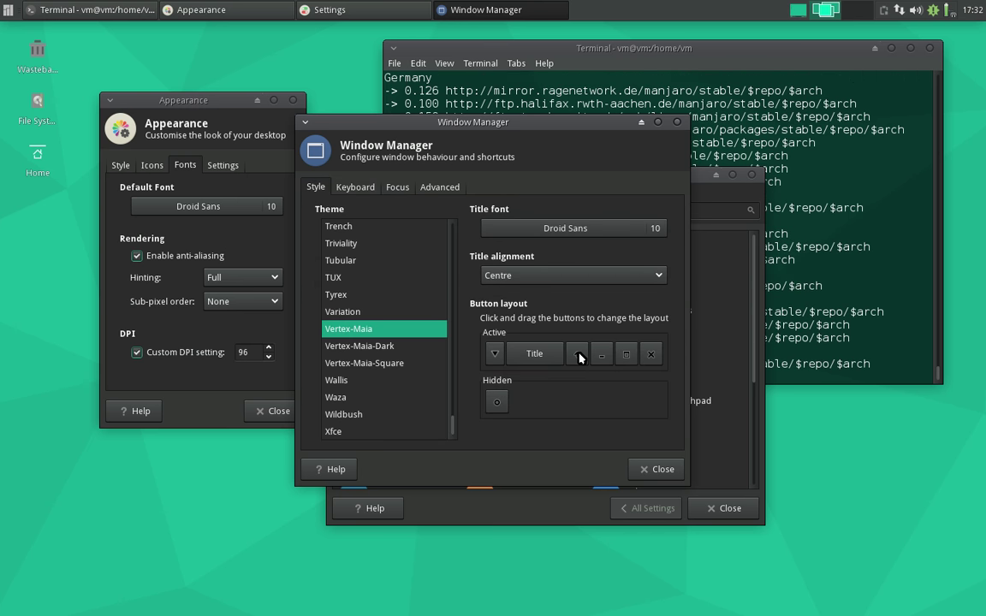
left_click_drag(580, 357, 523, 398)
left_click(352, 188)
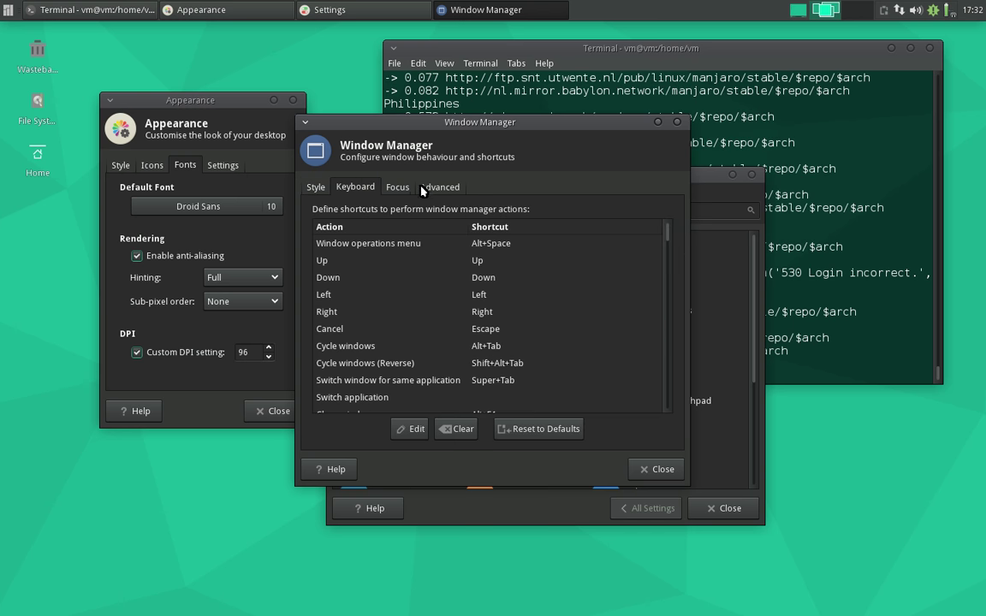
left_click(424, 190)
left_click(397, 187)
left_click(316, 187)
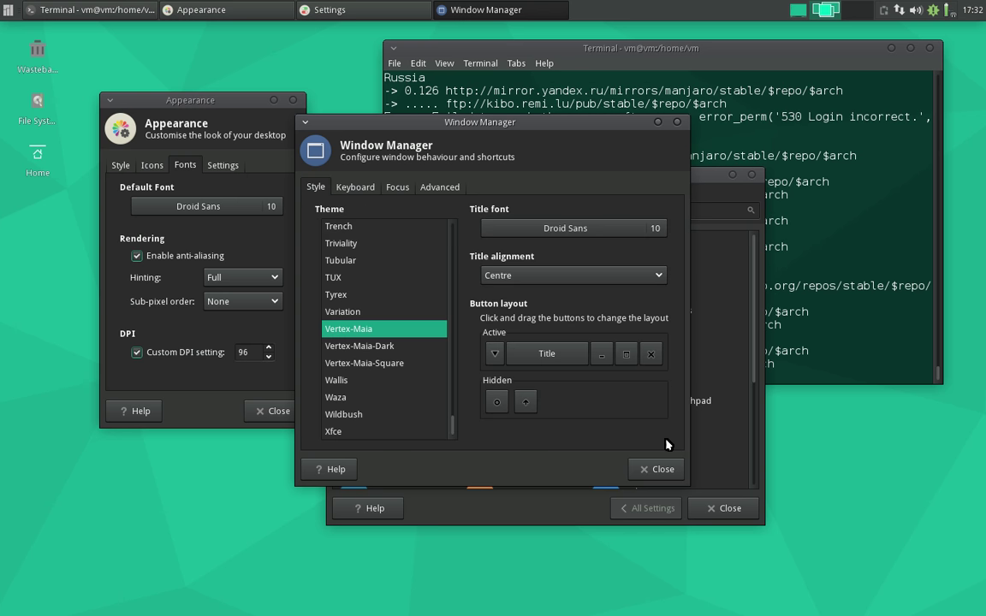
left_click(659, 468)
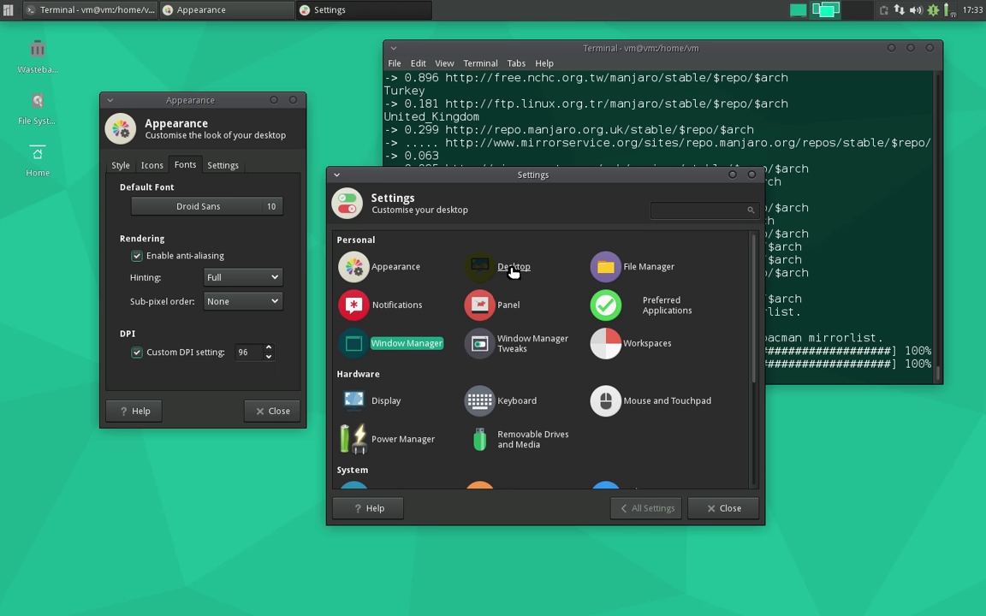
- Set the blue Windows-style window image as wallpaper, then preview it by minimising all windows
left_click(511, 268)
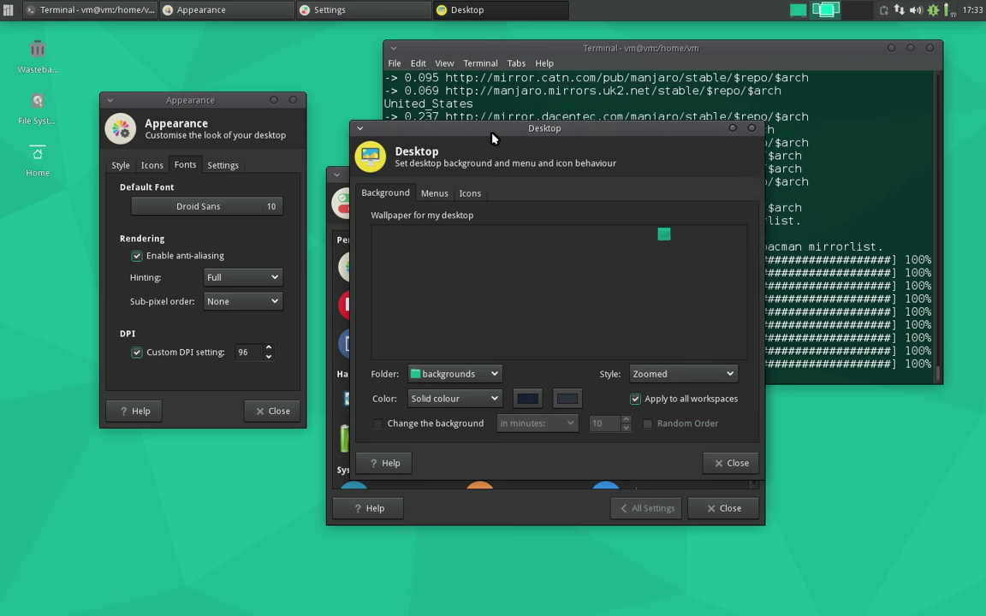
left_click_drag(449, 127, 256, 137)
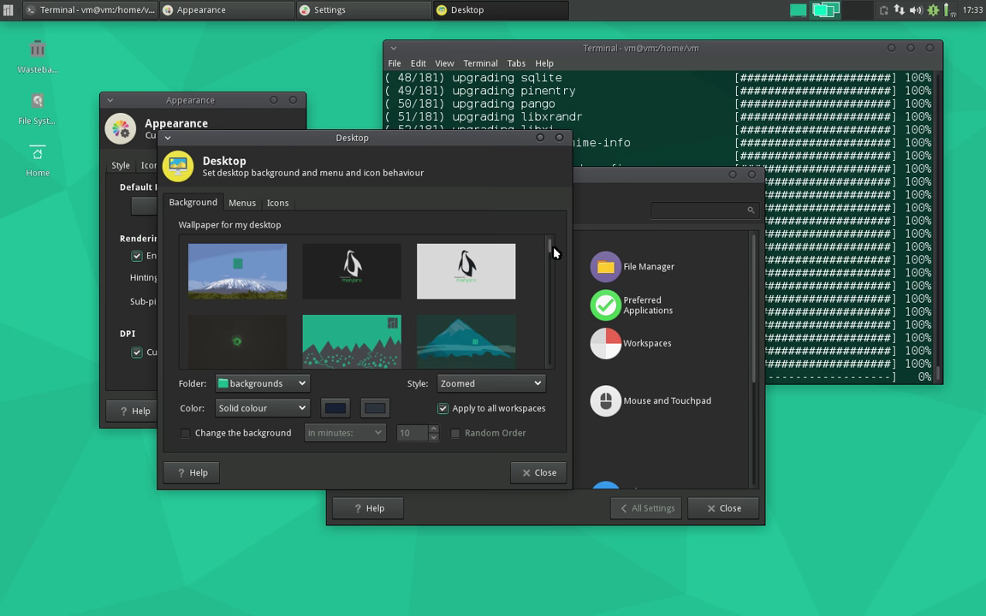
scroll(552, 253, "down", 1)
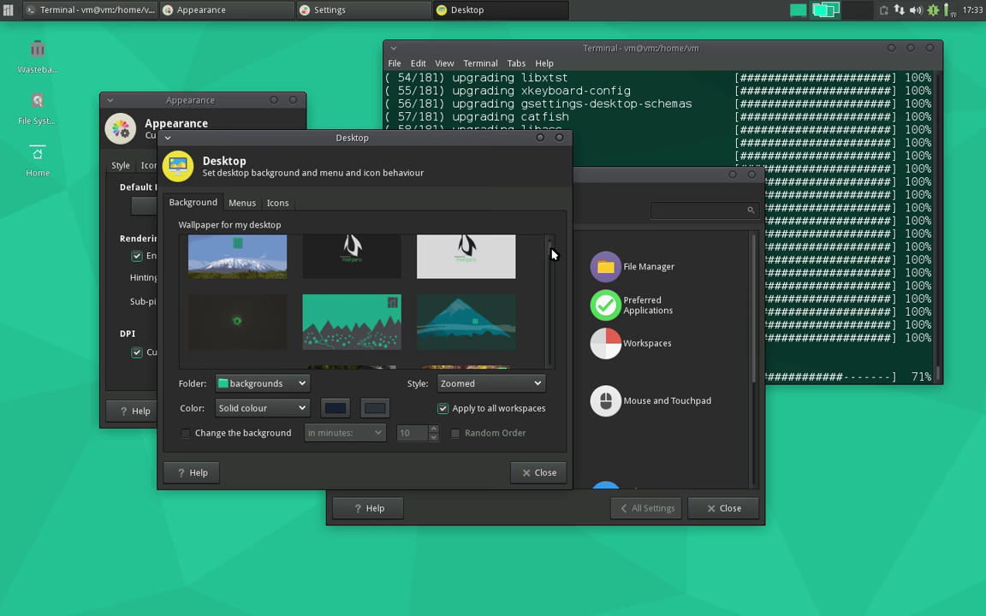
scroll(553, 257, "down", 3)
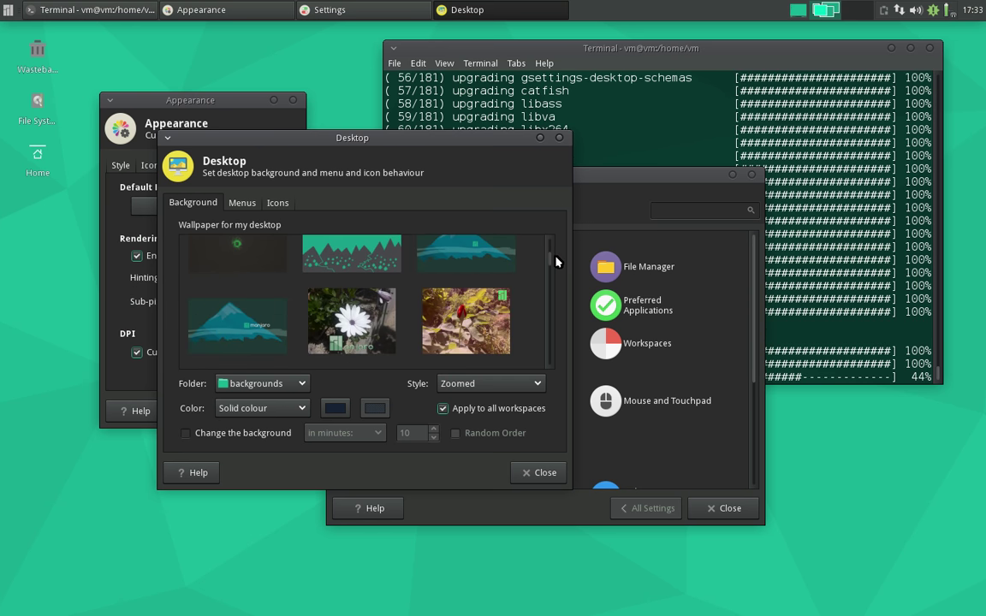
left_click_drag(555, 261, 568, 334)
left_click(463, 275)
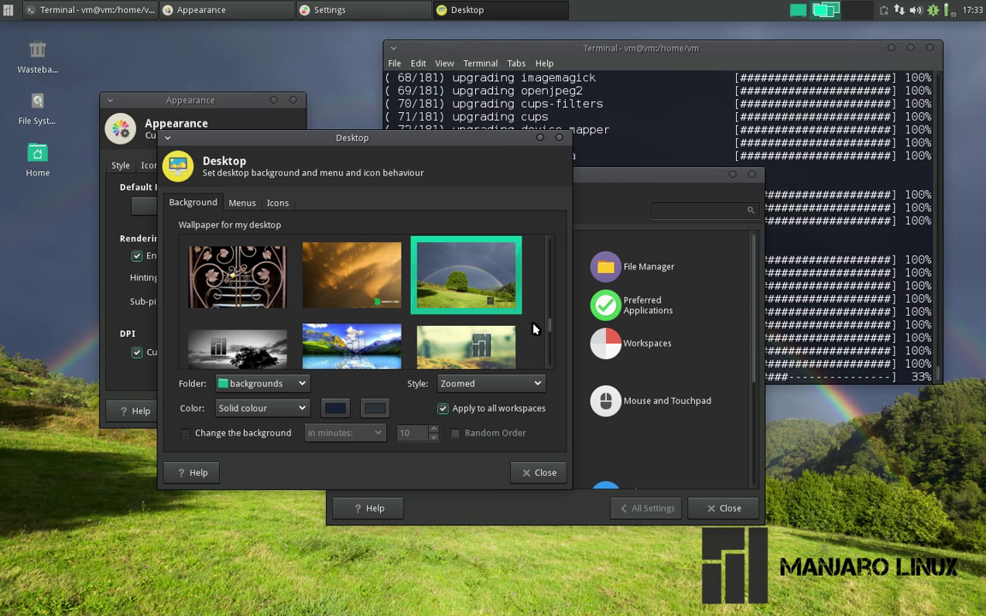
left_click_drag(549, 331, 557, 349)
left_click(237, 269)
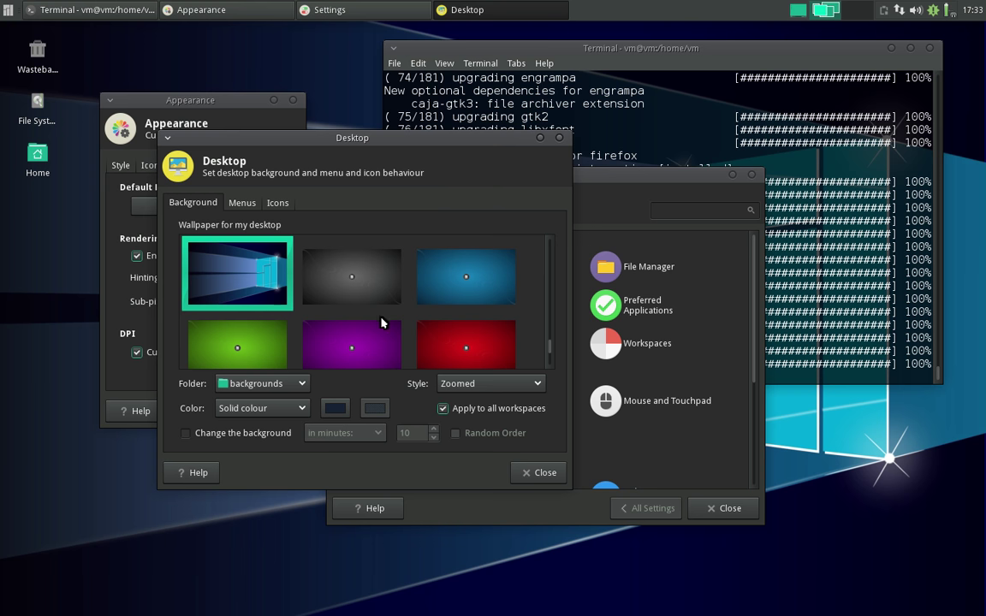
left_click(538, 472)
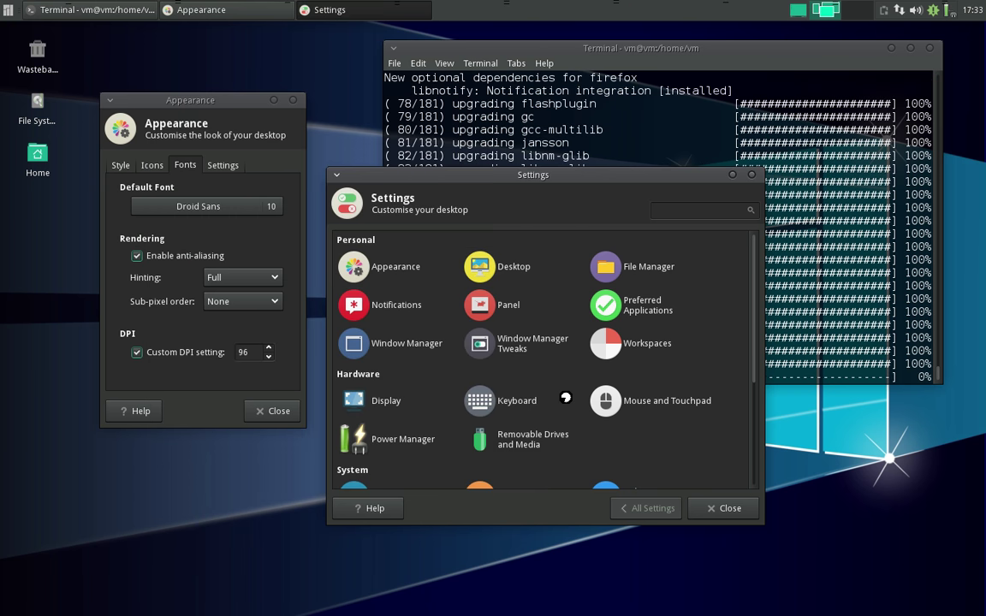
left_click(796, 10)
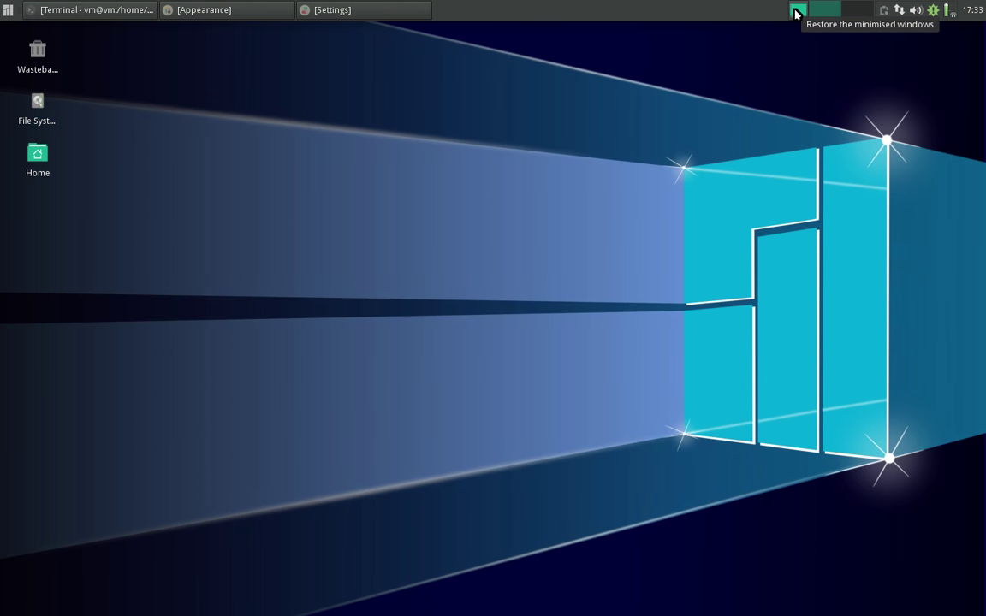
left_click(796, 10)
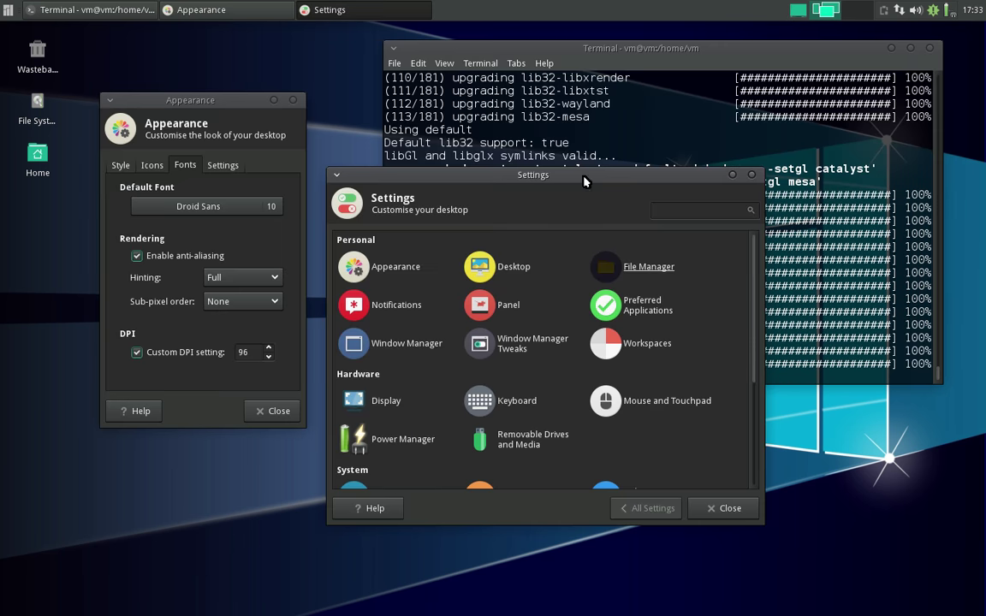
- Rearrange the Settings and Appearance windows on the desktop
left_click_drag(597, 179, 413, 208)
left_click_drag(190, 97, 192, 57)
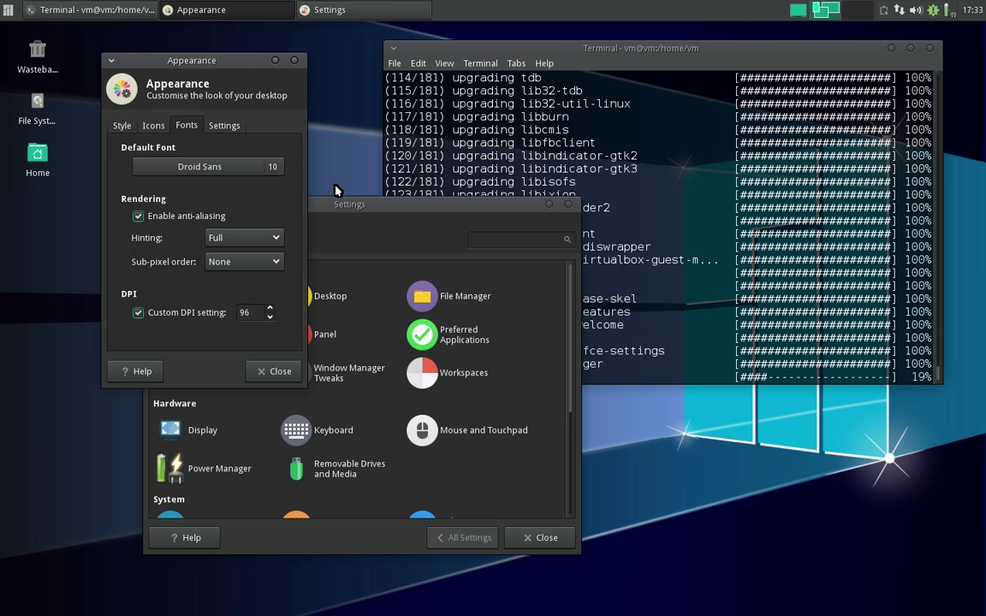
mouse_move(361, 205)
left_mouse_down()
mouse_move(351, 202)
mouse_move(375, 200)
left_mouse_up()
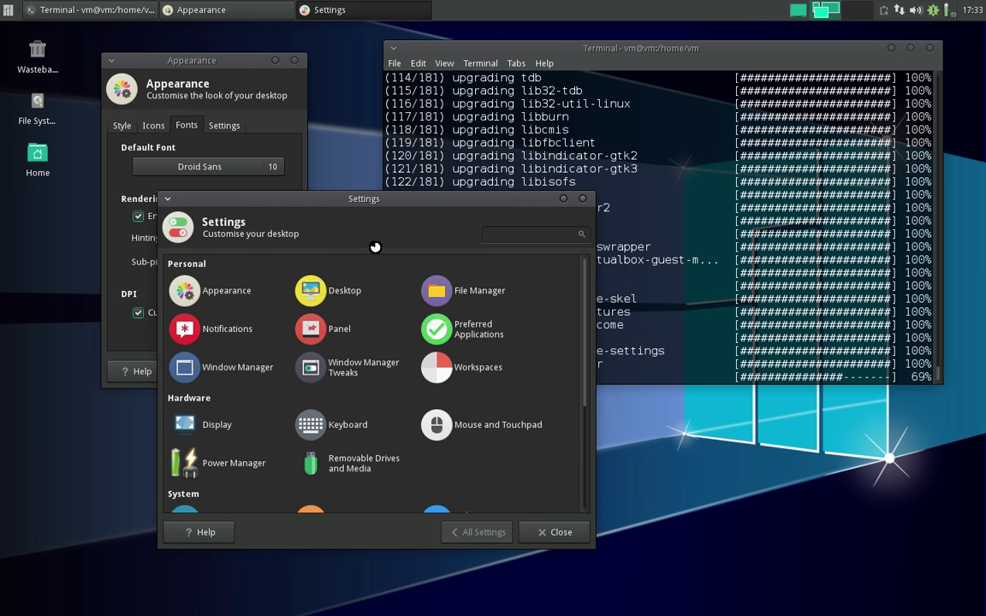
- In Terminal Preferences, try the Dark Pastels colour preset and raise the background transparency
left_click(417, 64)
left_click(450, 160)
left_click(642, 105)
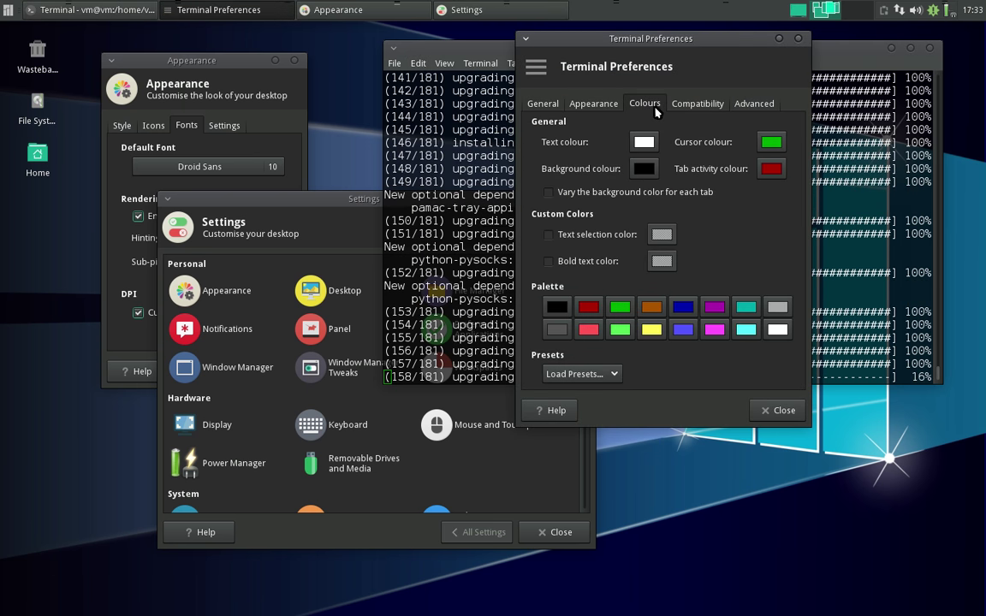
left_click(608, 373)
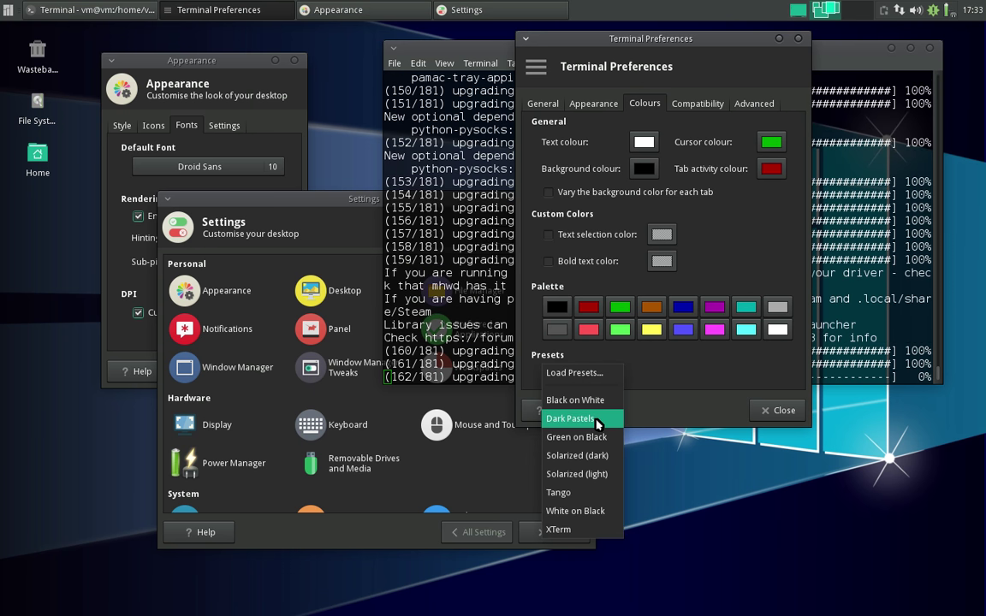
left_click(597, 421)
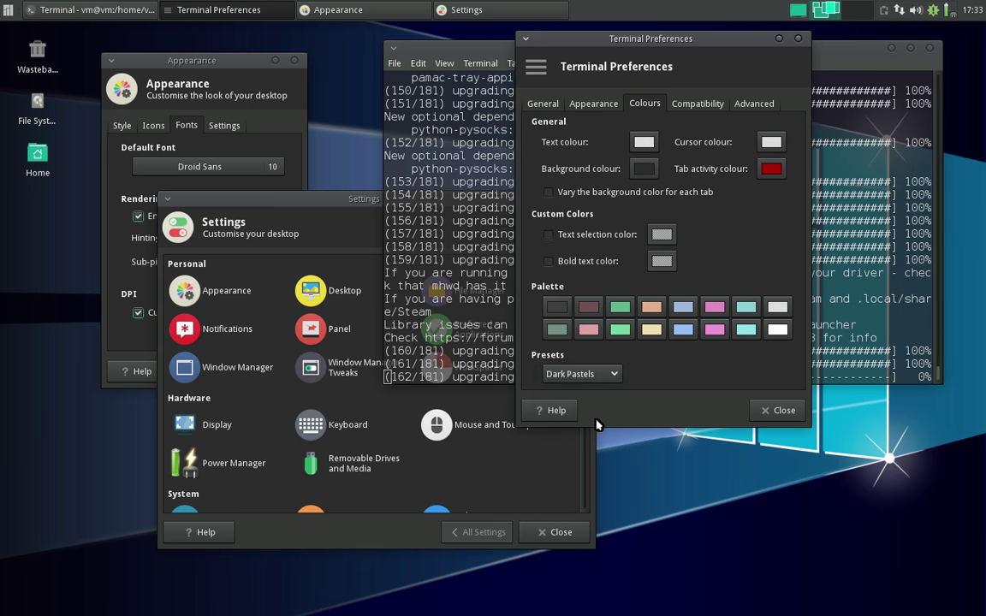
left_click(599, 103)
left_click_drag(720, 225, 767, 225)
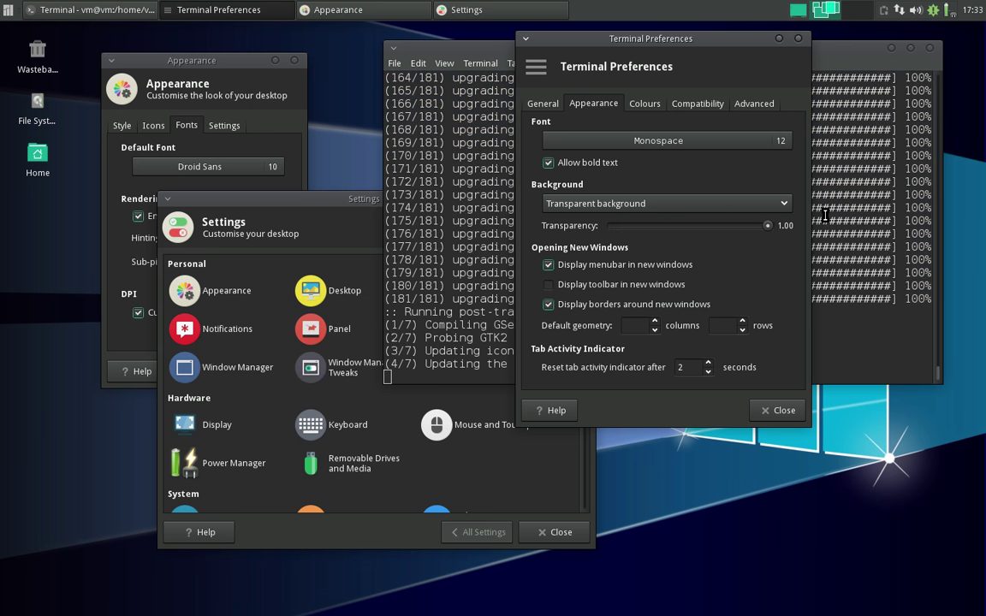
- Switch the terminal colours to the Solarized (dark) preset and close preferences
left_click(642, 103)
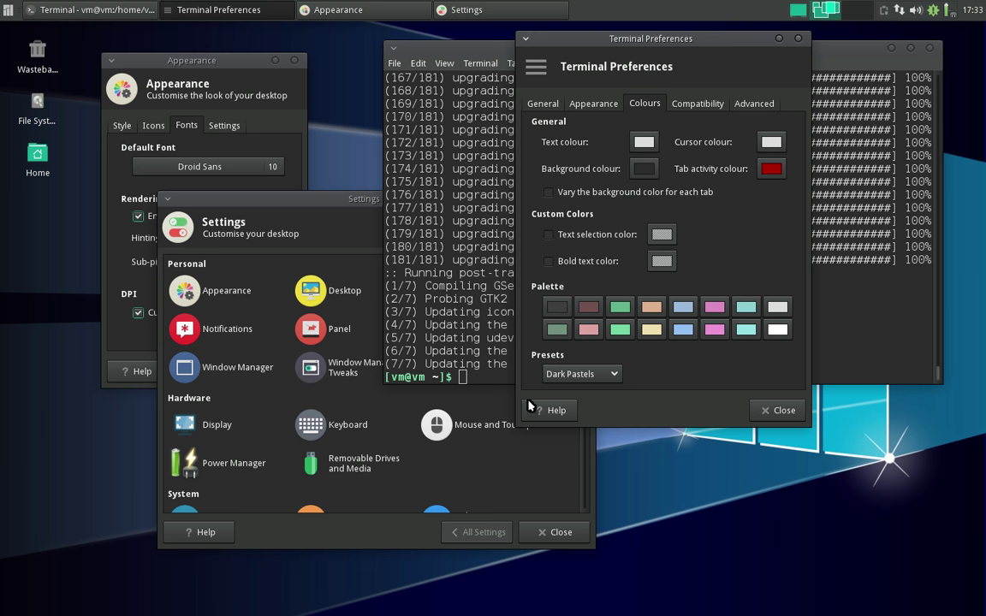
left_click(565, 374)
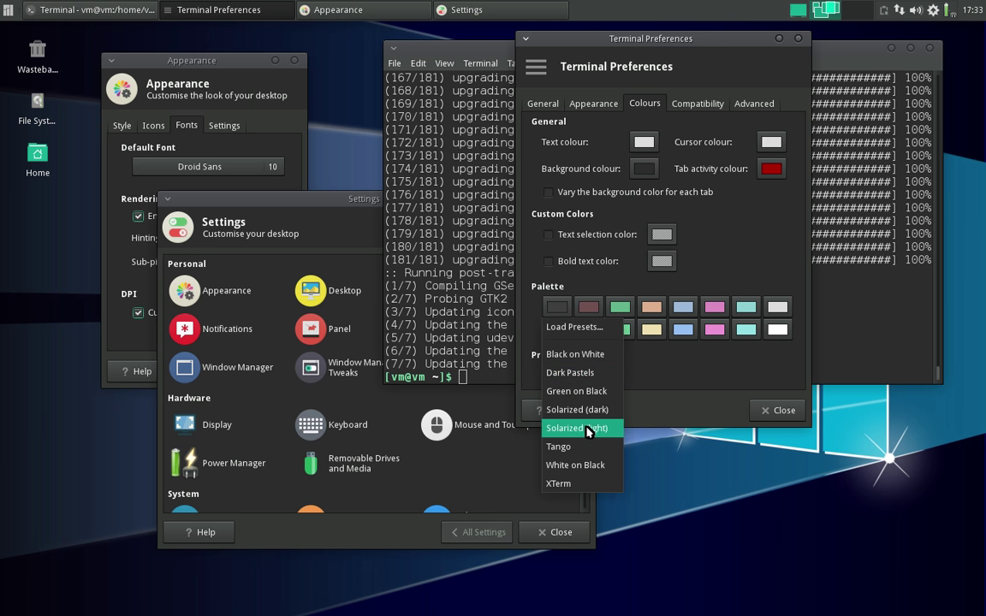
left_click(578, 410)
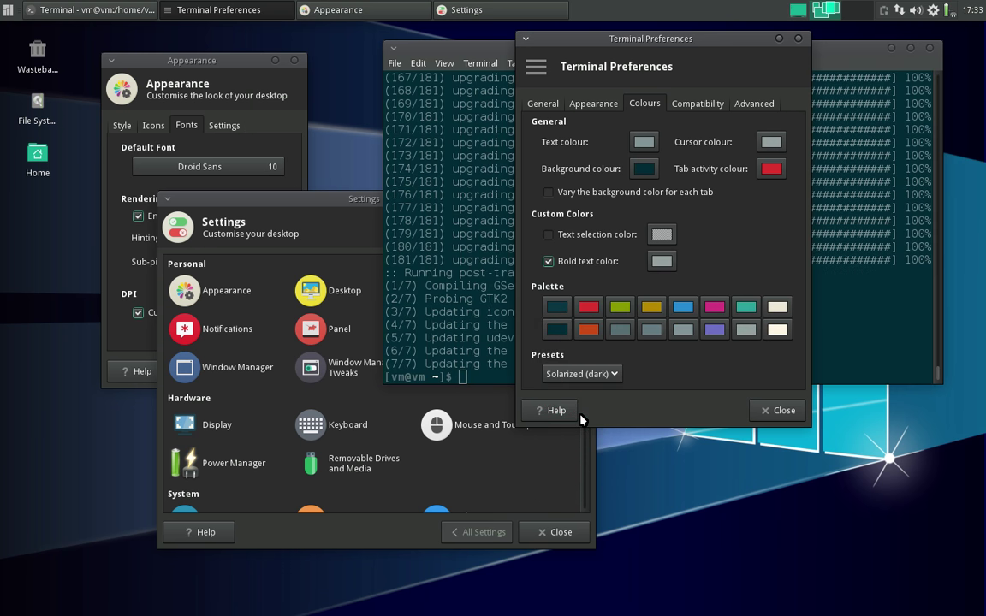
left_click(767, 412)
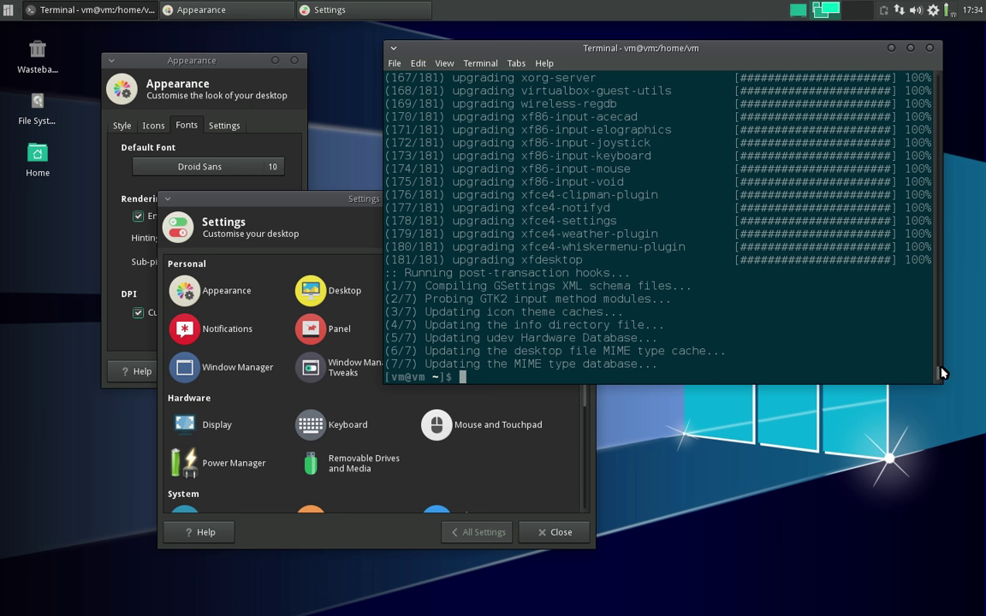
- Close the Terminal, Settings and Appearance windows
mouse_move(940, 373)
left_mouse_down()
mouse_move(937, 439)
mouse_move(937, 384)
left_mouse_up()
left_click(929, 49)
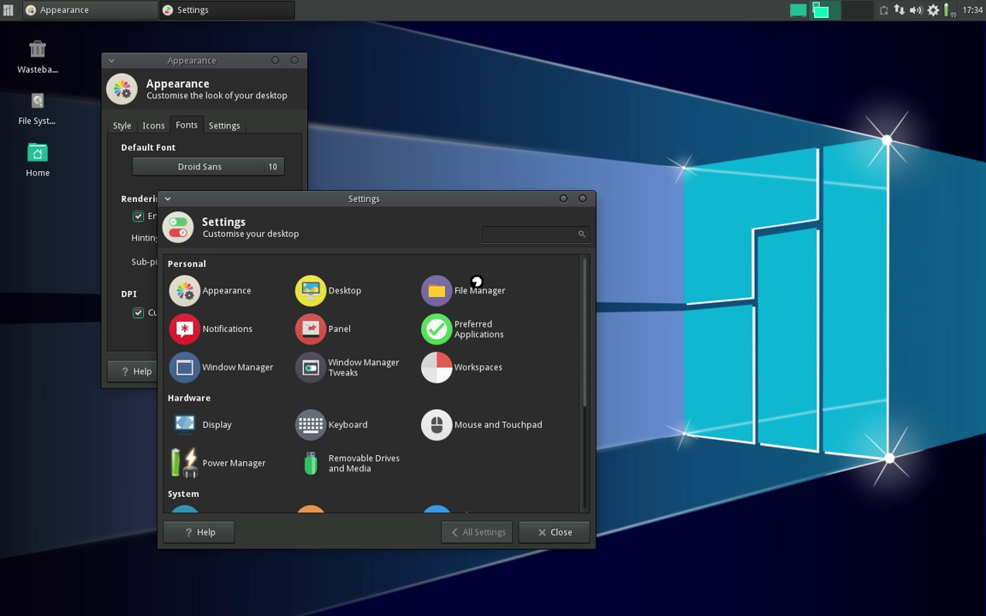
left_click(556, 532)
left_click(279, 368)
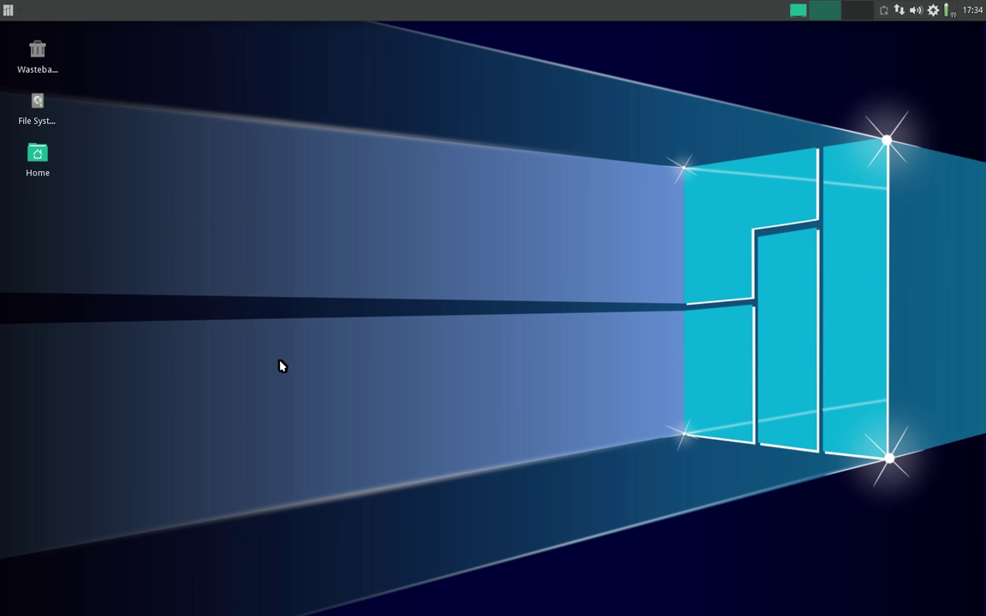
- Launch Add/Remove Software from the Whisker Menu's System category
left_click(8, 11)
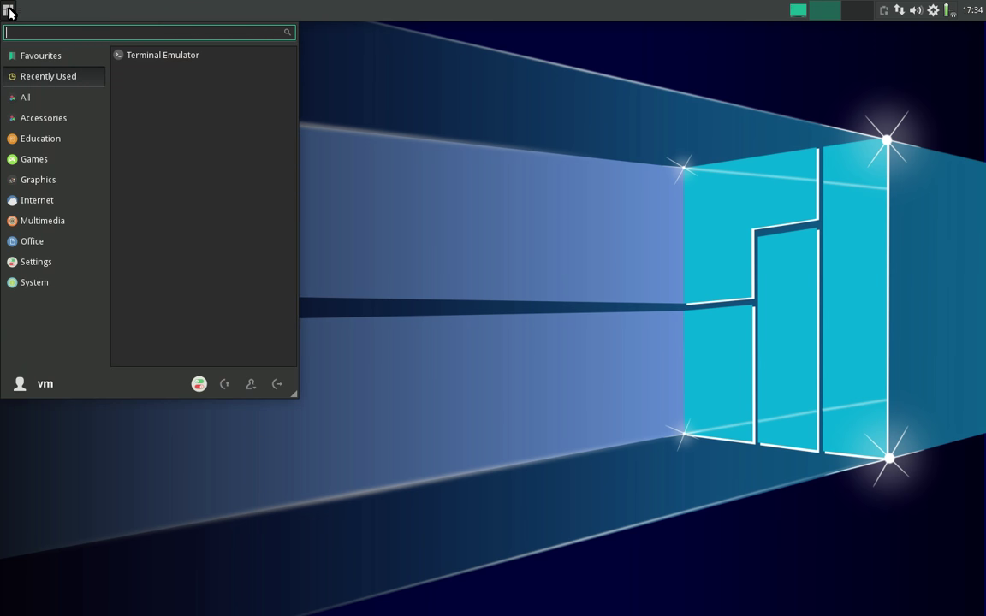
left_click(49, 285)
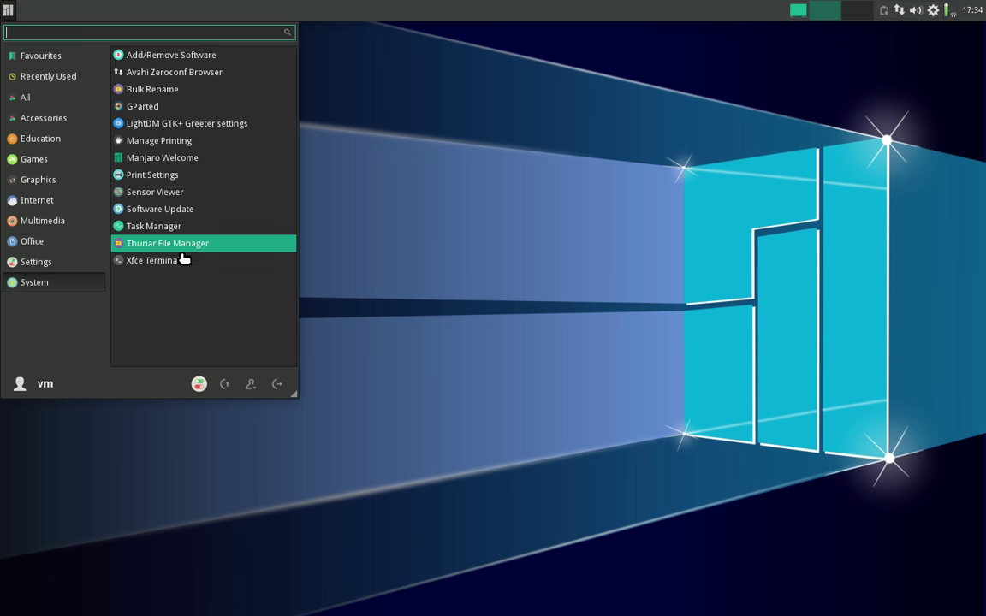
left_click(163, 58)
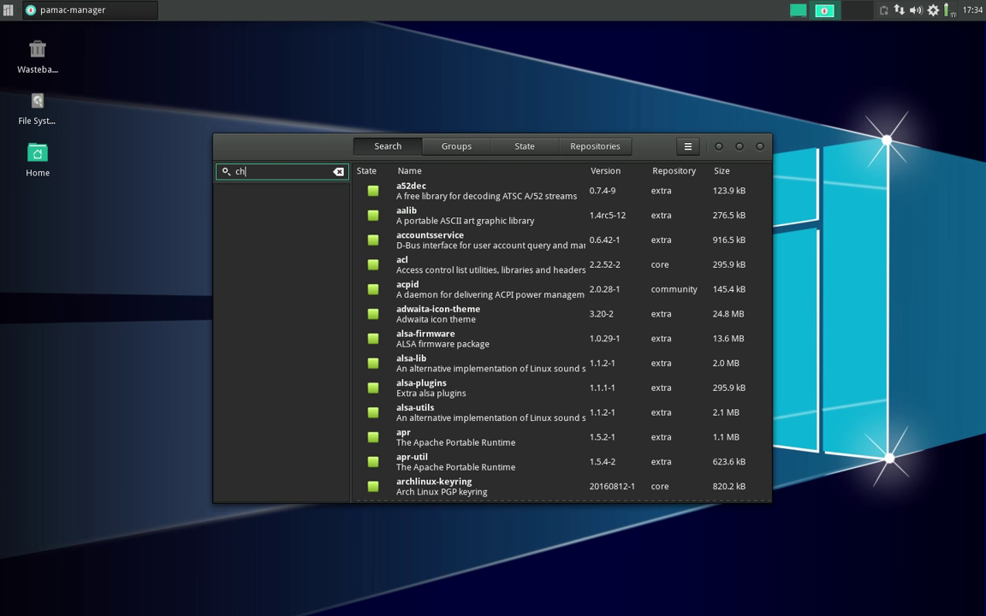
- Search for and mark chromium, mpv and kdenlive for installation
key("Return")
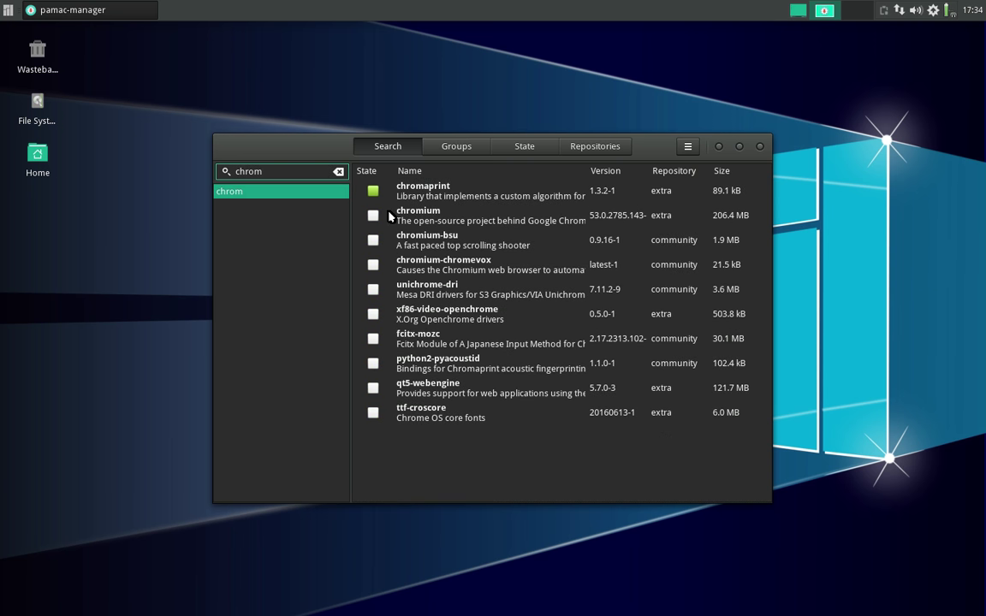
left_click(373, 215)
double_click(283, 172)
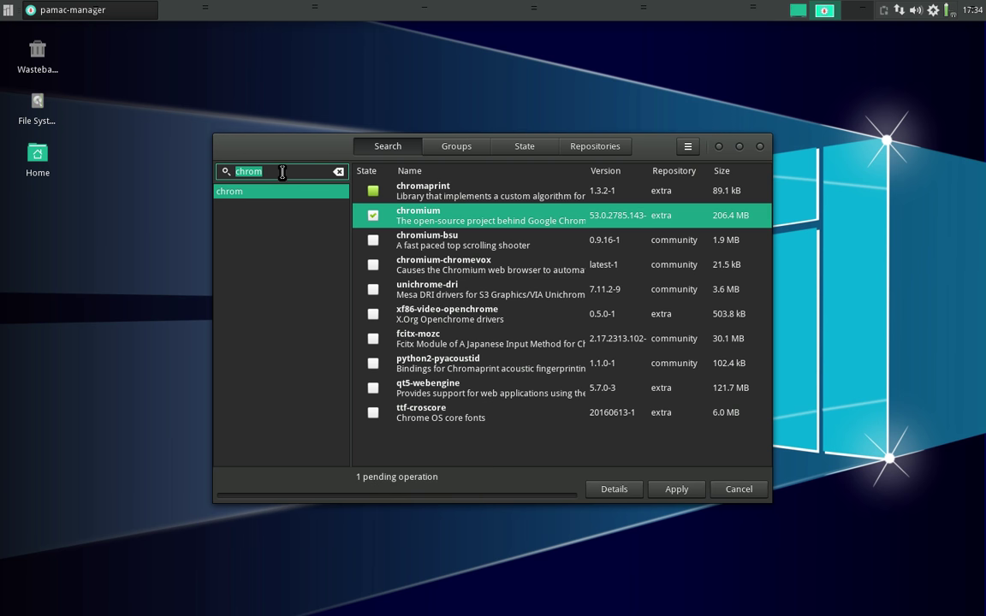
type("mpv")
key("Return")
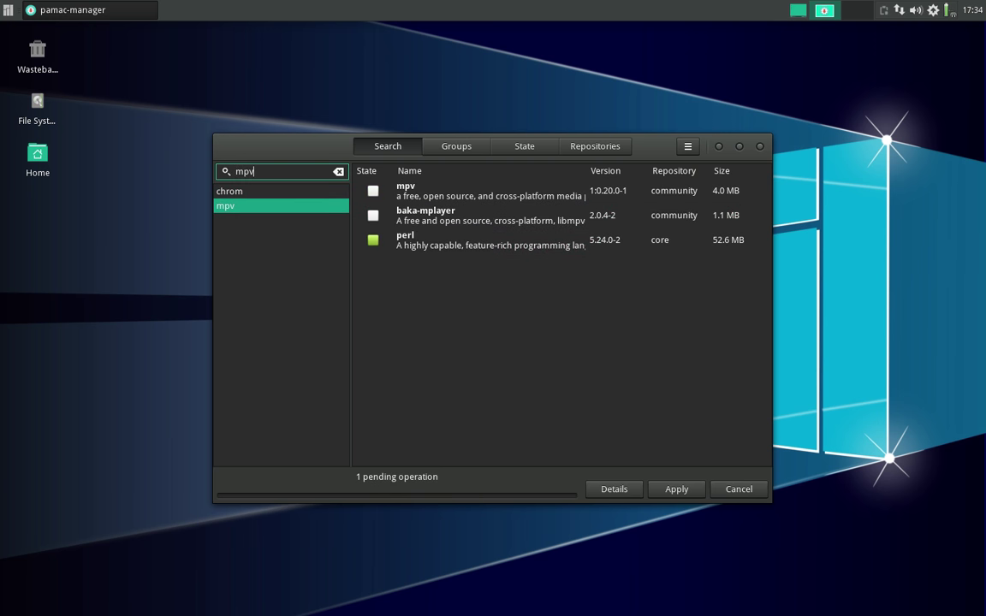
left_click(374, 191)
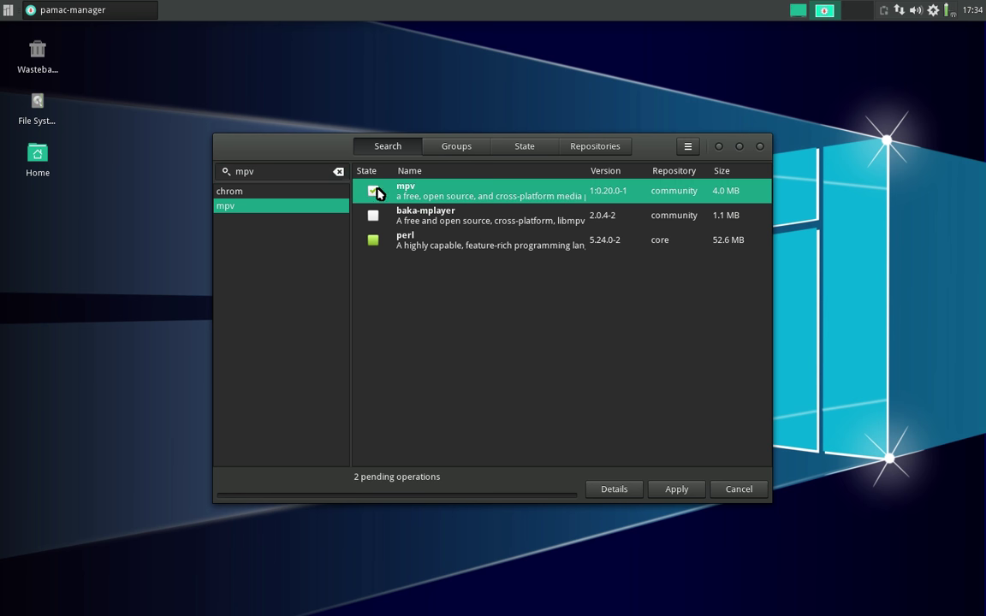
double_click(265, 172)
type("kden")
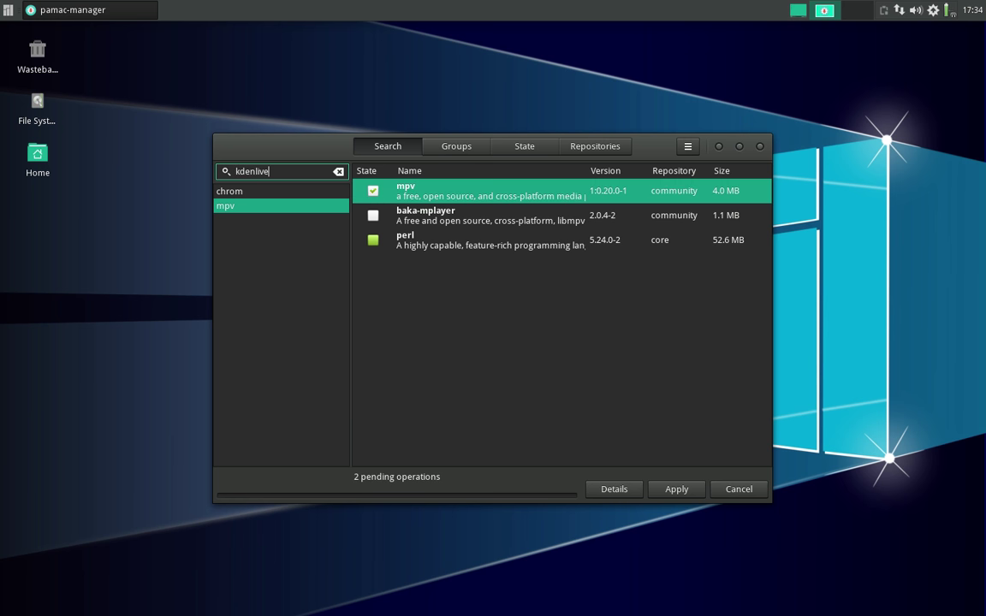
type("live")
key("Return")
left_click(373, 191)
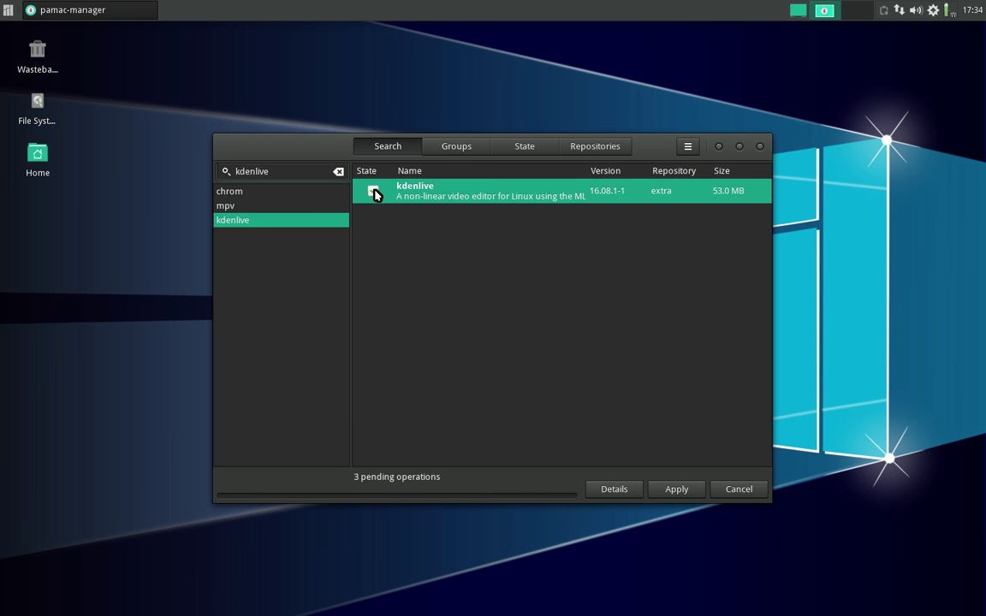
- Mark audacity and dropbox for installation and vlc-nightly for removal
double_click(274, 170)
type("audacity")
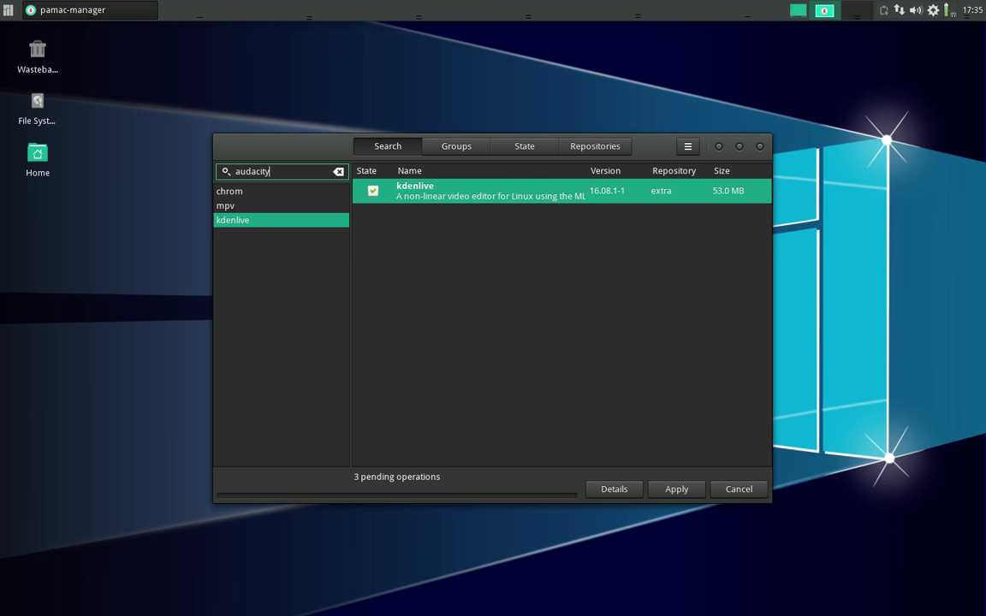
key("Return")
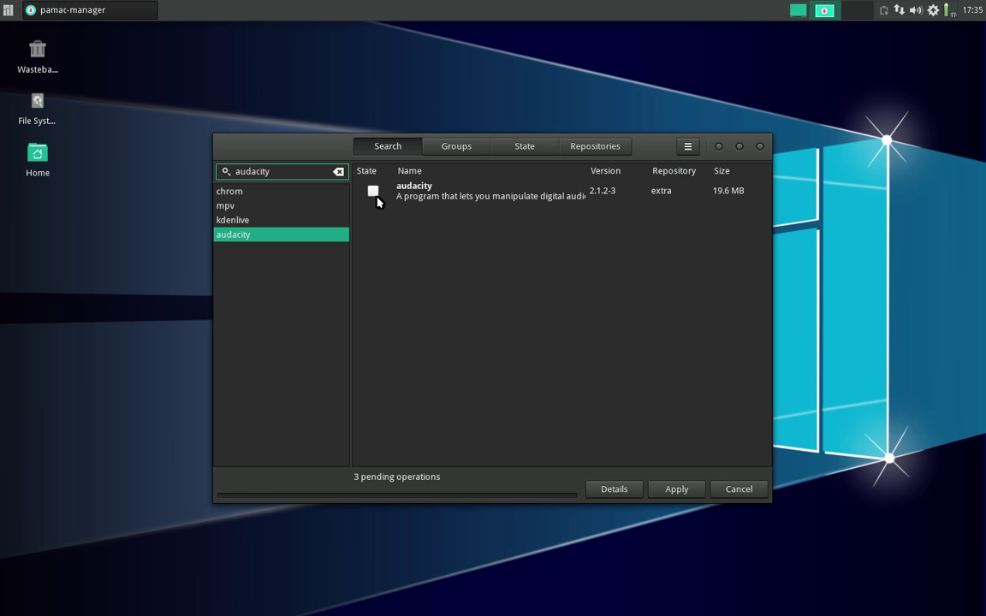
left_click(374, 191)
double_click(289, 169)
type("dropbox")
key("Return")
left_click(373, 191)
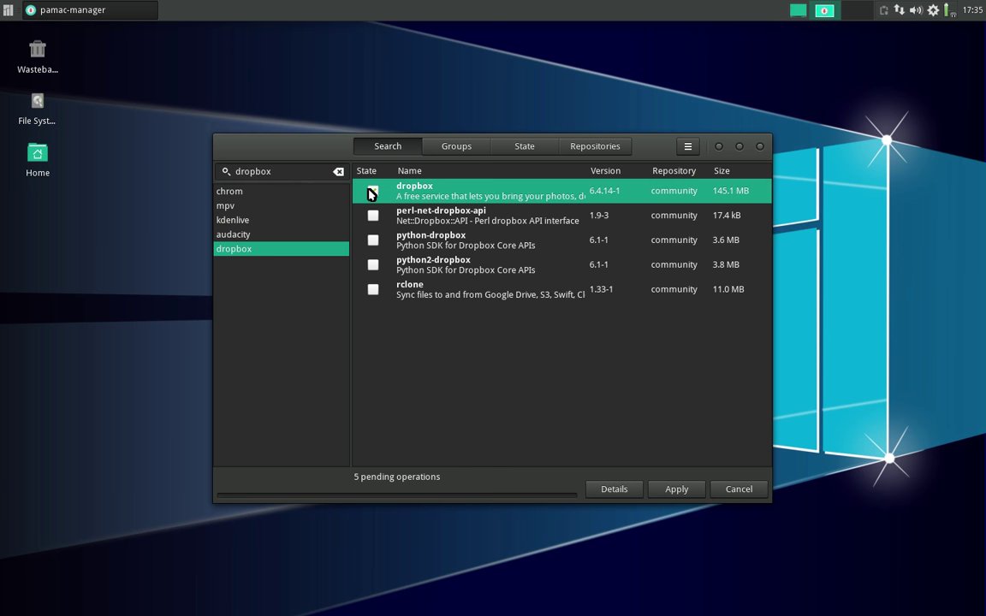
double_click(294, 172)
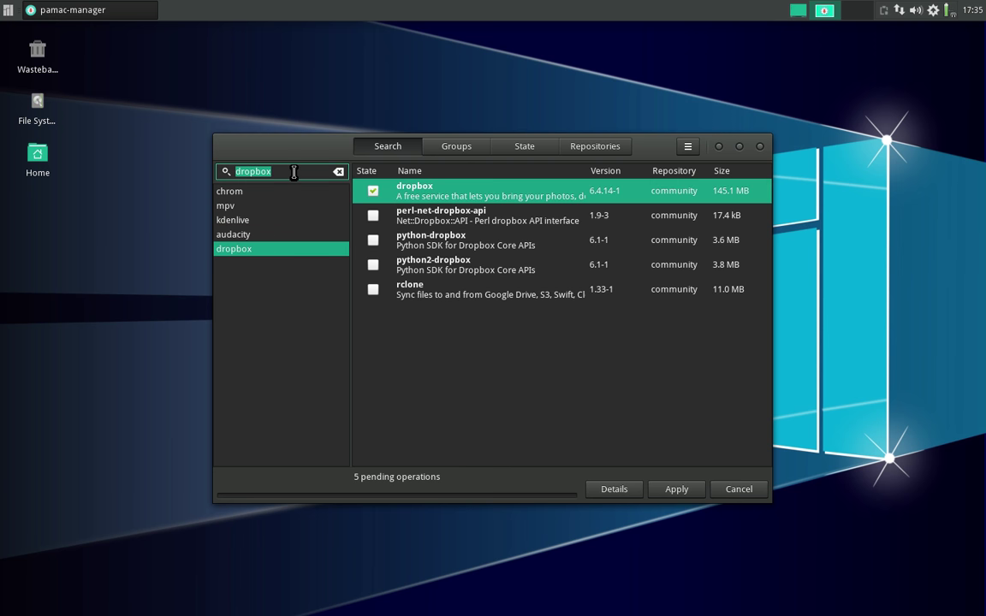
key("BackSpace")
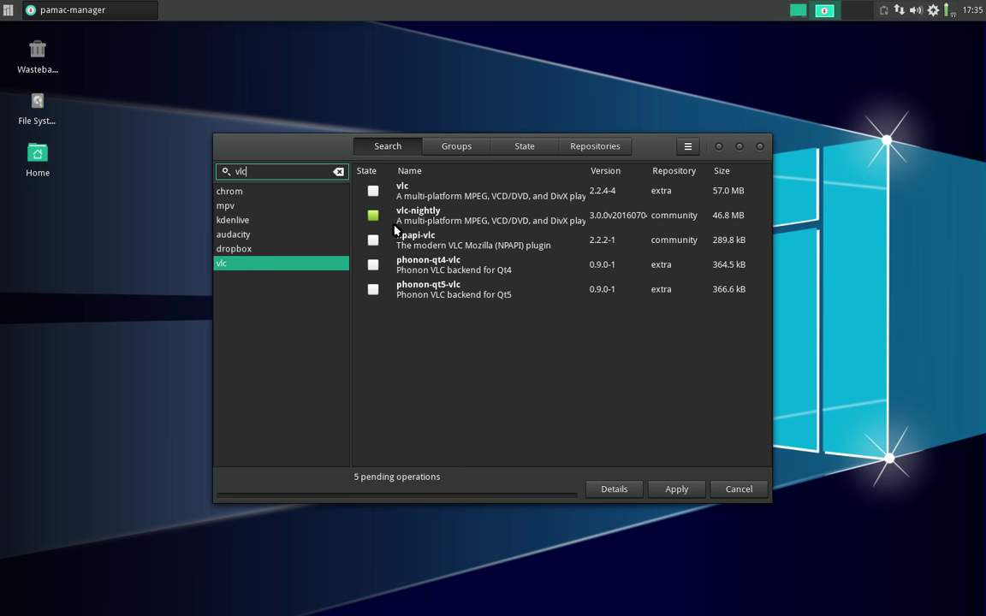
left_click(372, 215)
- Mark epiphany and youtube-dl for installation, then recheck the mpv results
double_click(274, 169)
type("epiphany")
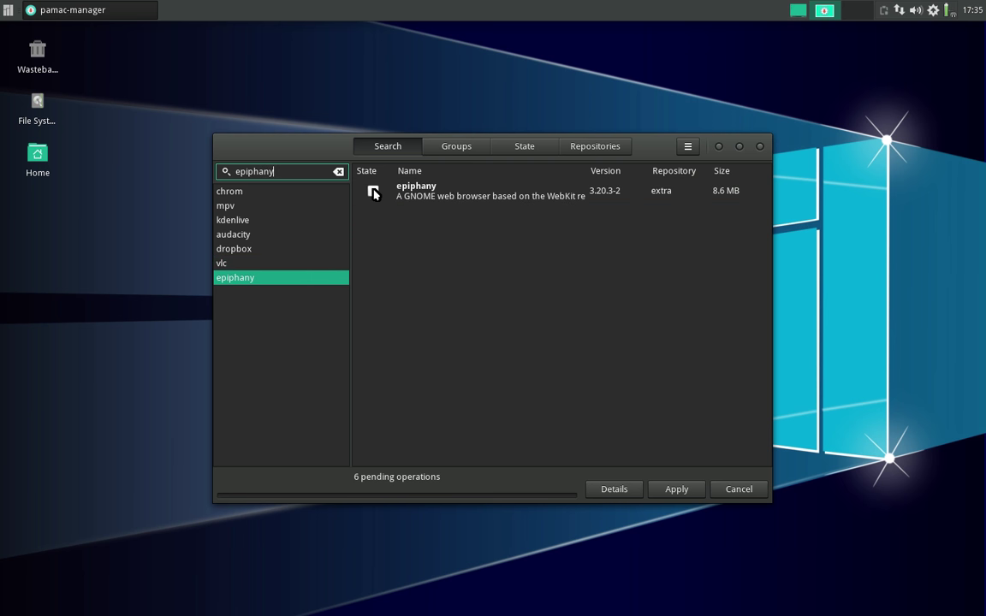
left_click(372, 191)
left_click(287, 171)
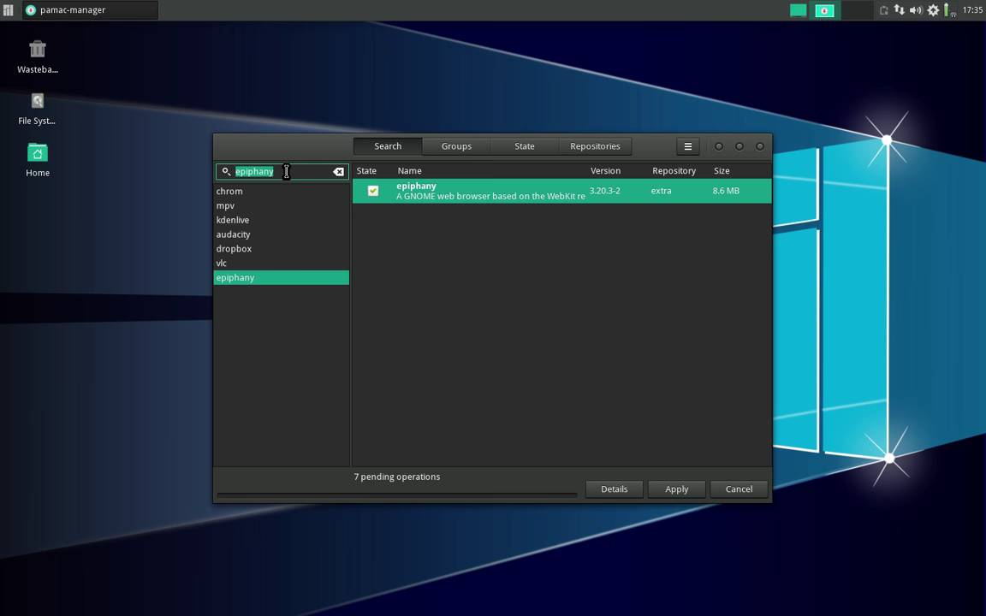
key("BackSpace")
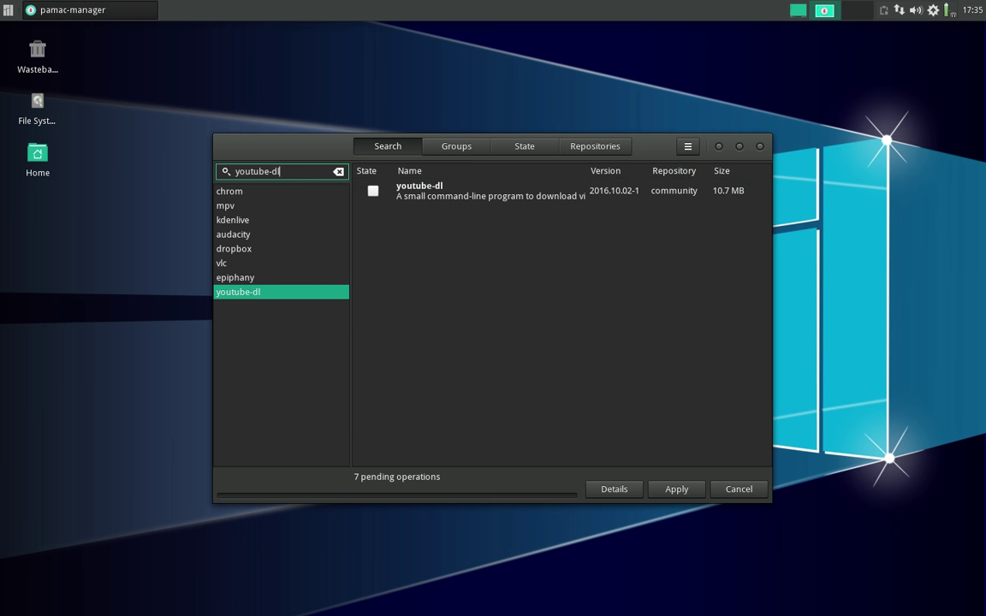
left_click(373, 191)
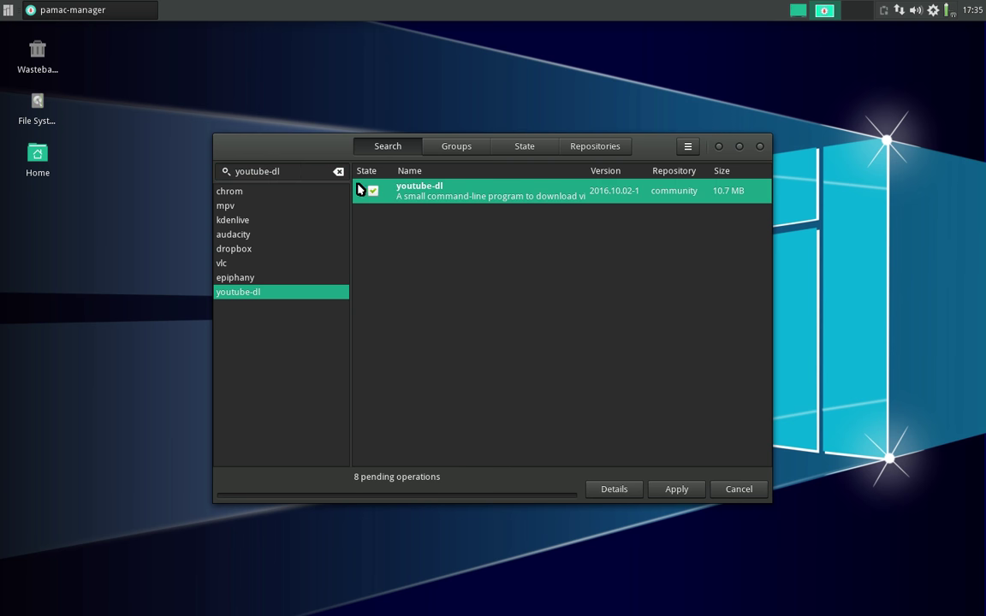
double_click(274, 172)
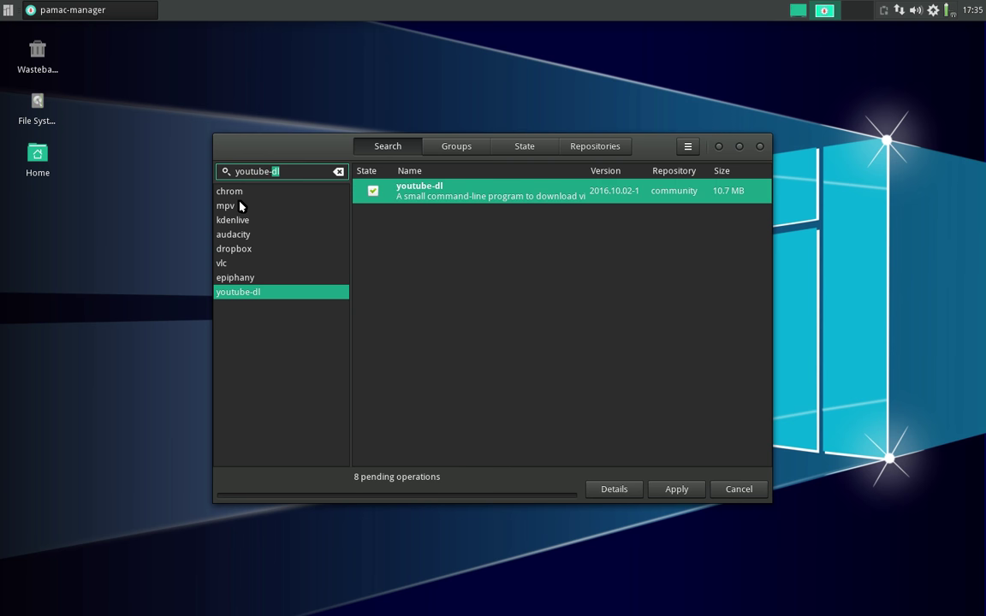
left_click(236, 205)
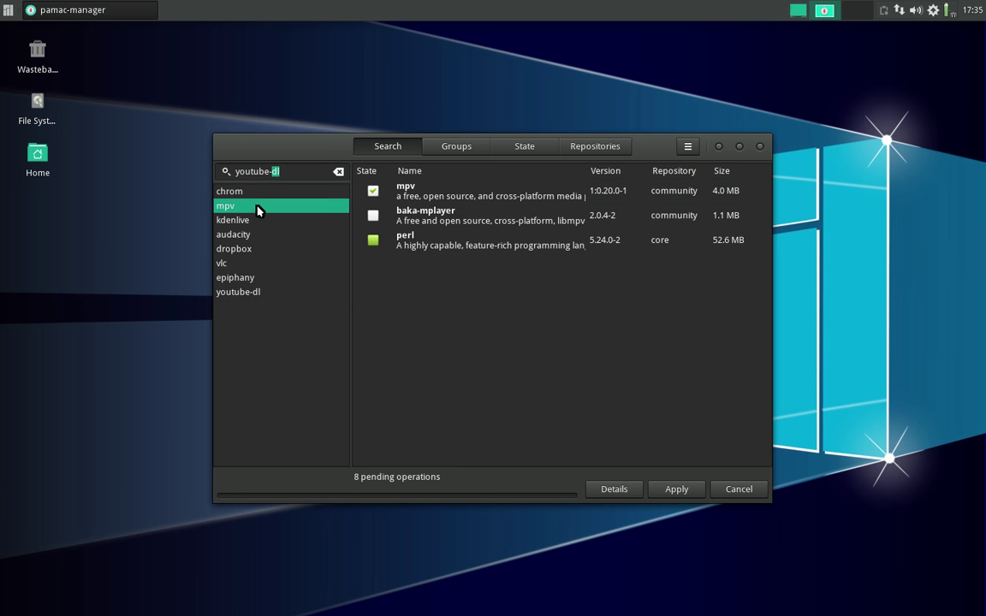
triple_click(282, 172)
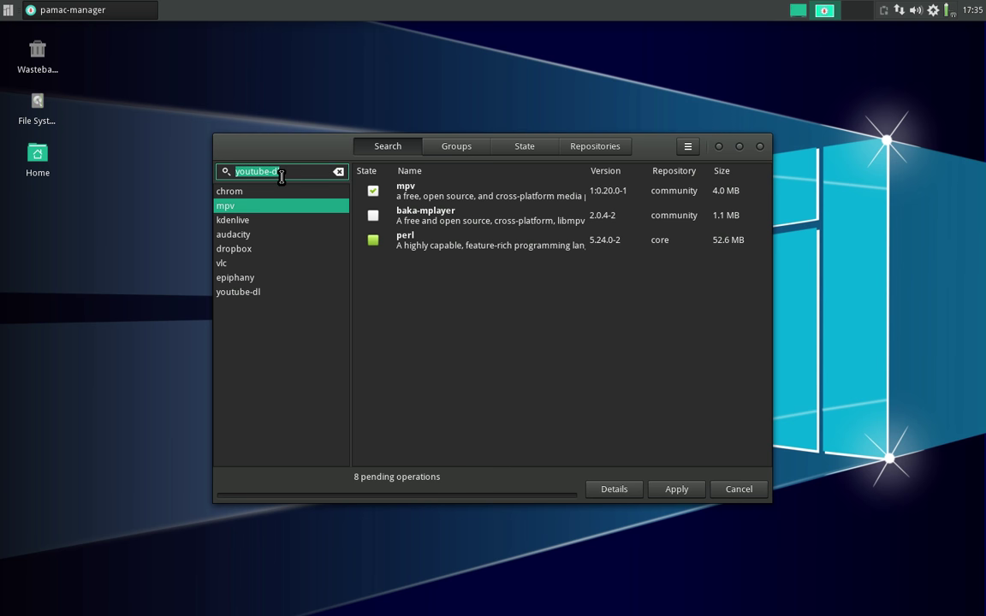
- Search 'arc' and 'vertex' and mark arc-themes and vertex-themes for installation
type("arc")
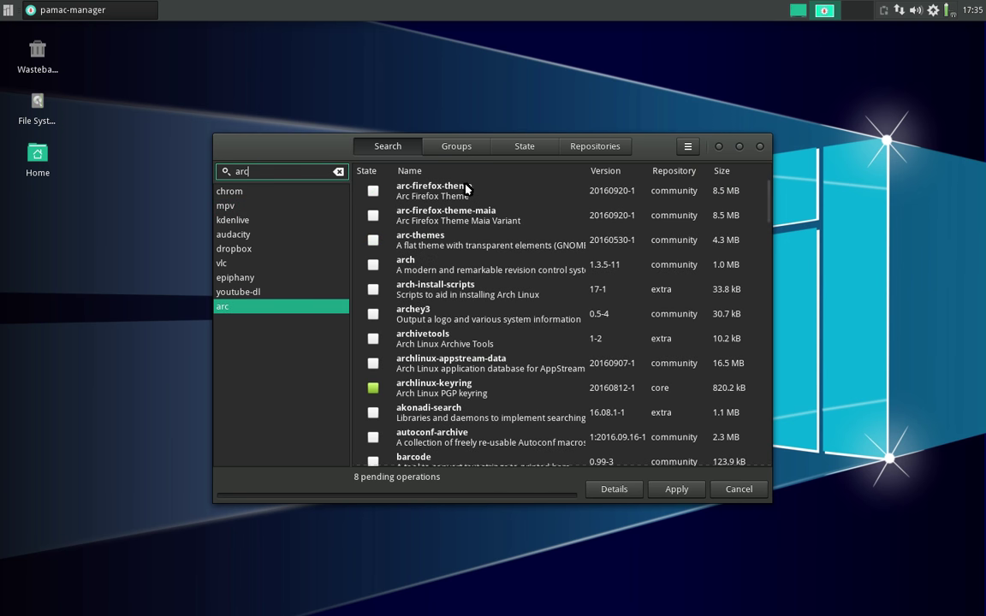
left_click(374, 240)
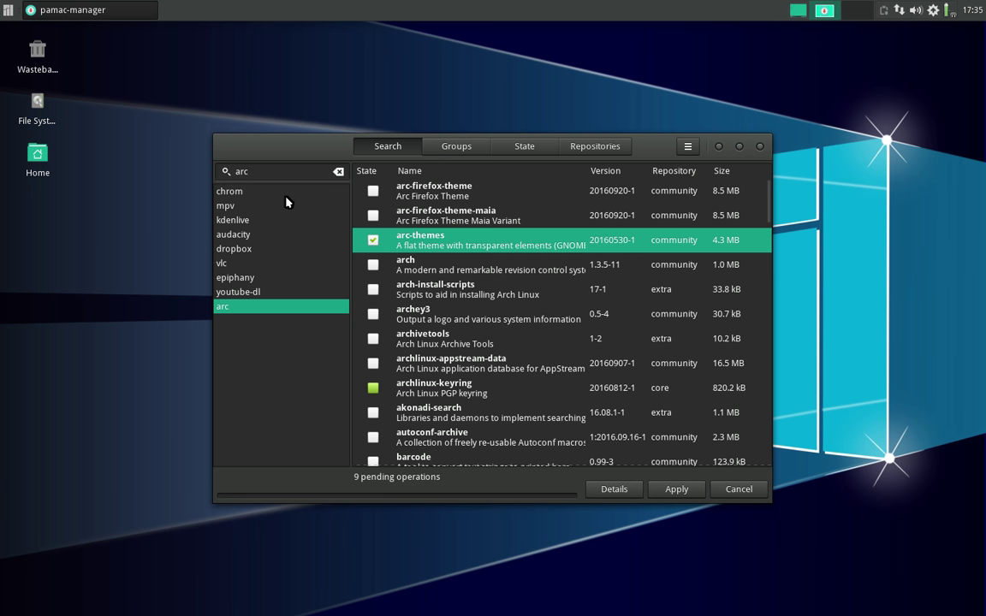
double_click(278, 171)
type("vertex")
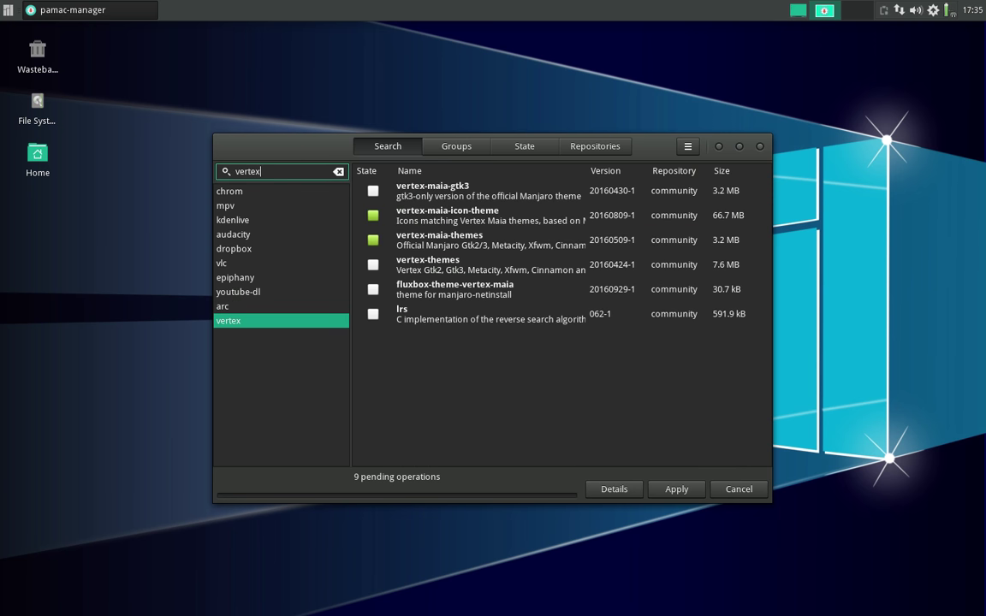
left_click(376, 268)
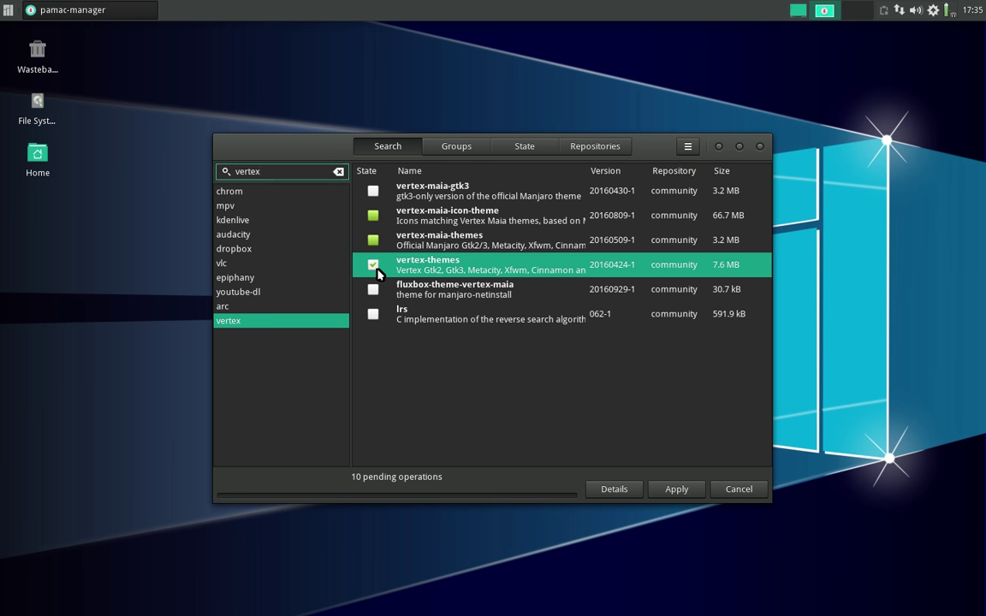
- Search 'faenza' and 'keepassx' and mark faenza-icon-theme and keepassx2 for installation
double_click(282, 173)
type("faenza")
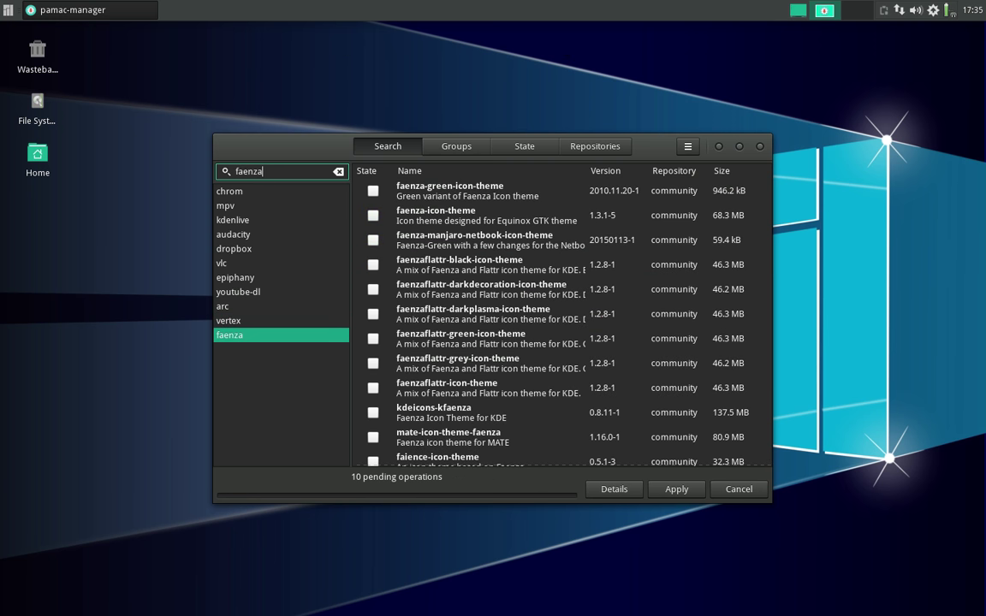
left_click(377, 219)
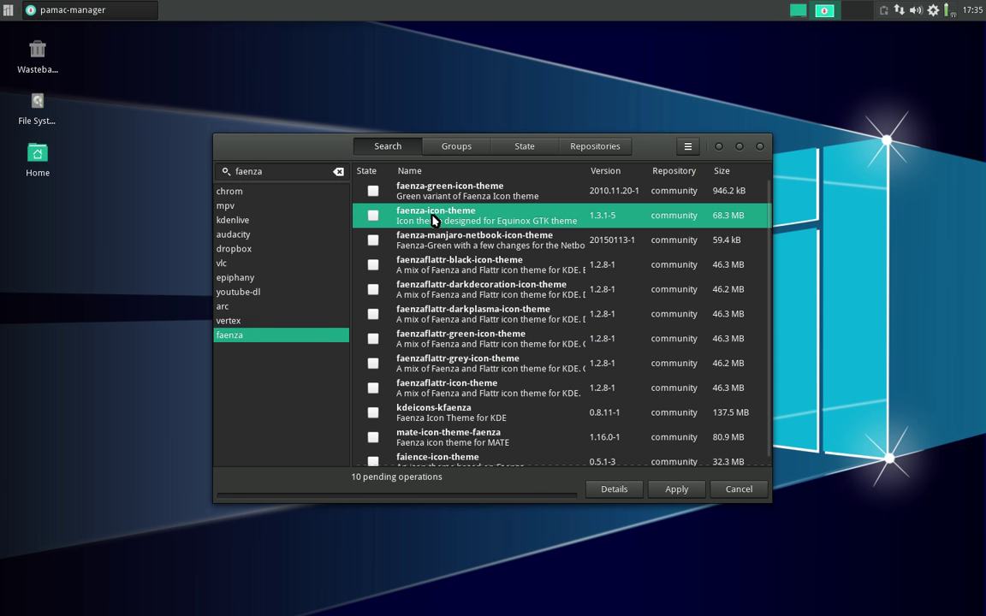
left_click(373, 217)
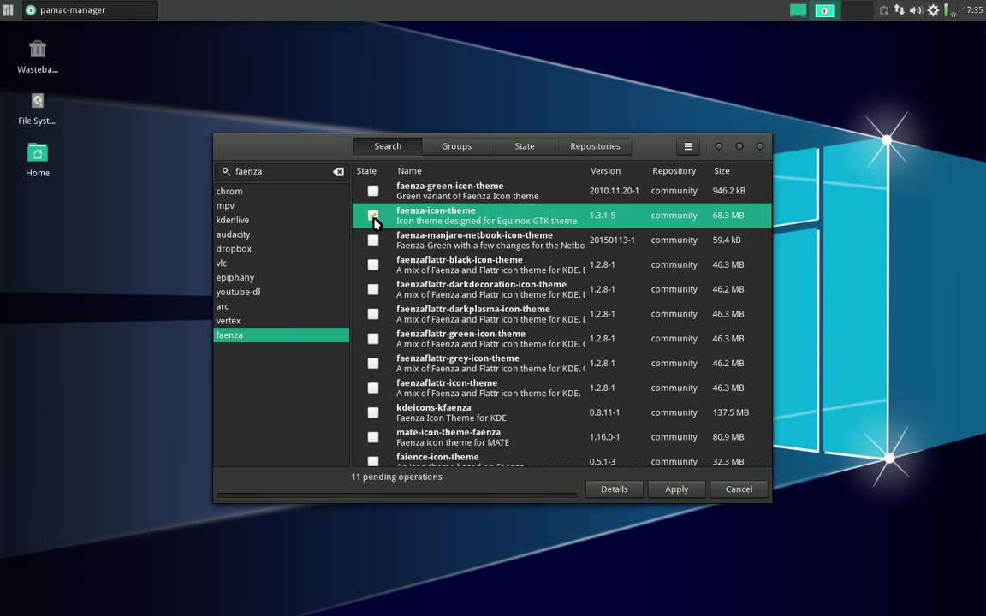
double_click(263, 171)
type("keepassx")
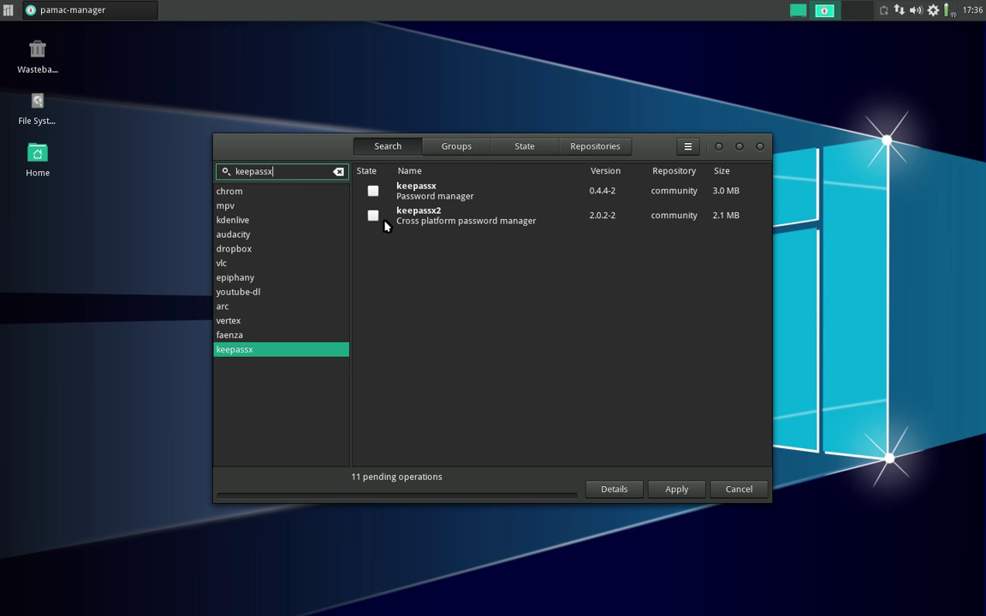
left_click(373, 215)
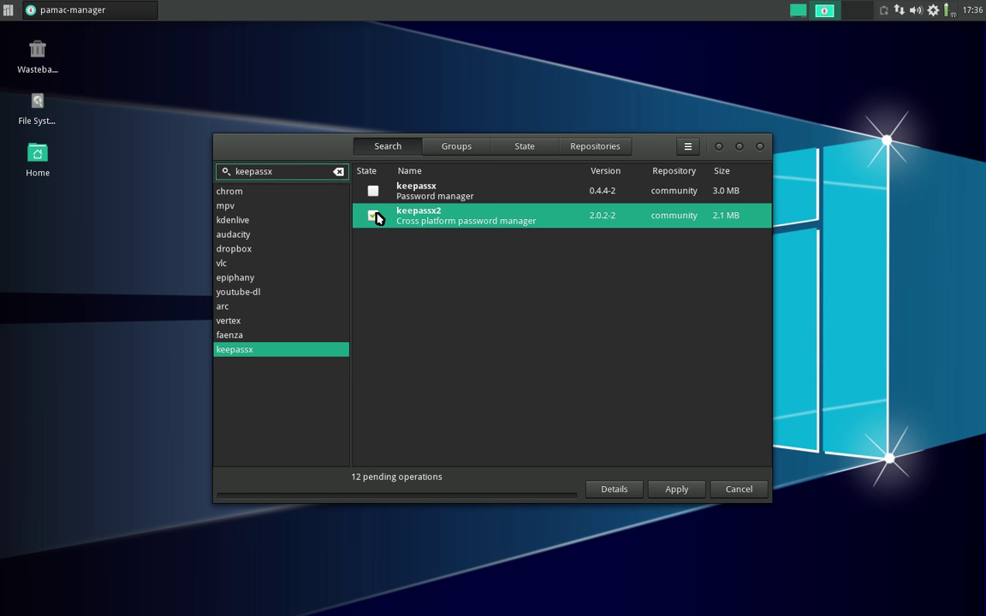
left_click(282, 169)
- Authenticate into Pamac preferences and enable AUR support with update checks from AUR
left_click(688, 146)
left_click(681, 245)
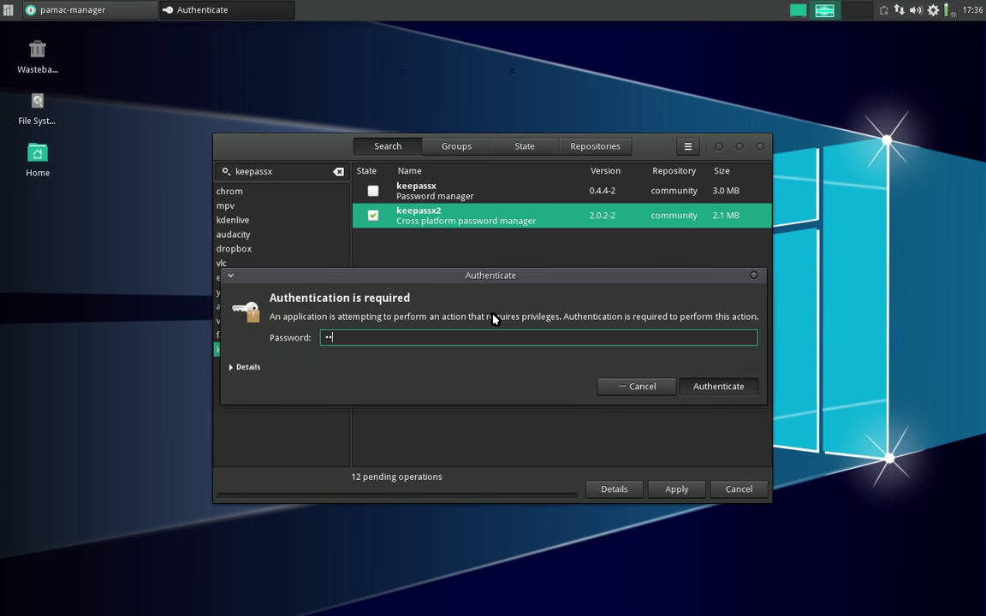
key("Return")
left_click(524, 208)
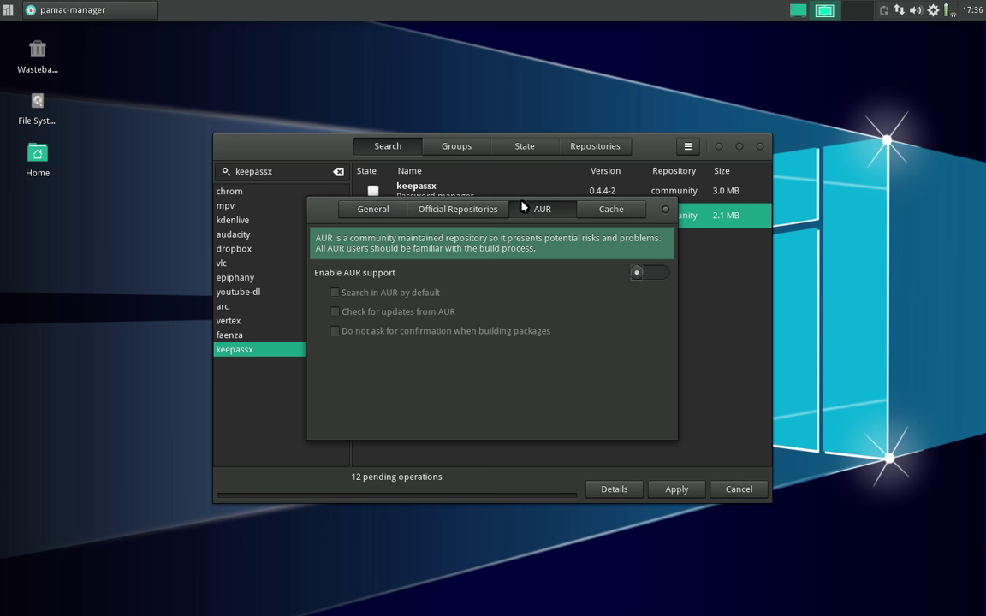
left_click(652, 273)
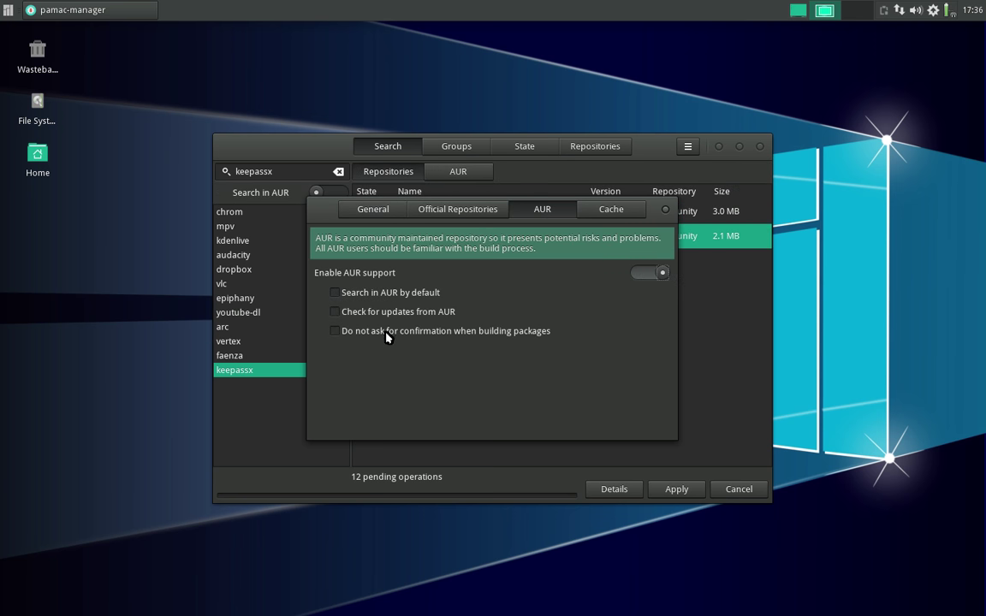
left_click(387, 311)
left_click(665, 210)
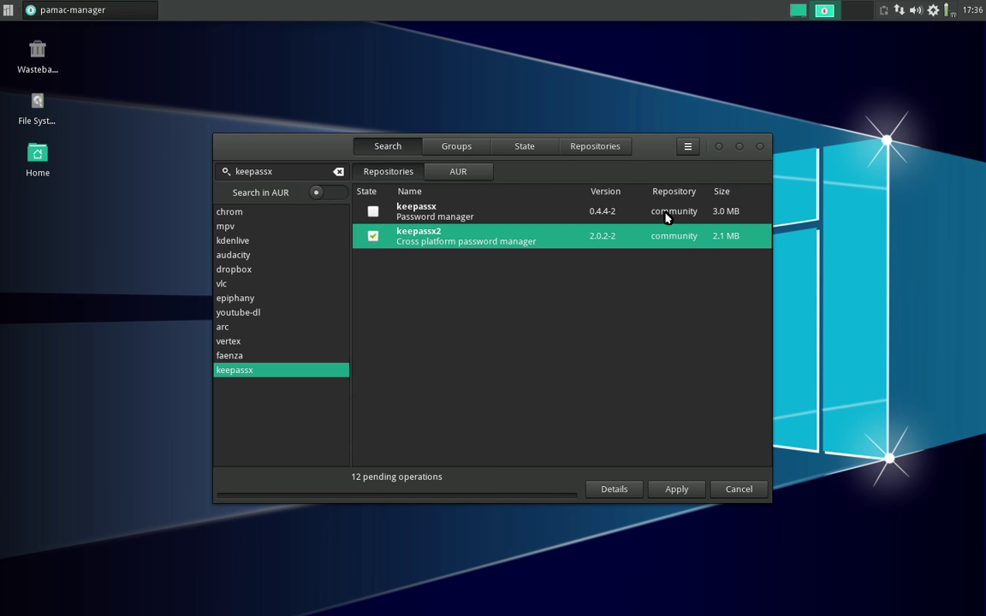
- Search 'pepper', compare Repository and AUR results, and mark AUR pepper-flash for installation
double_click(269, 170)
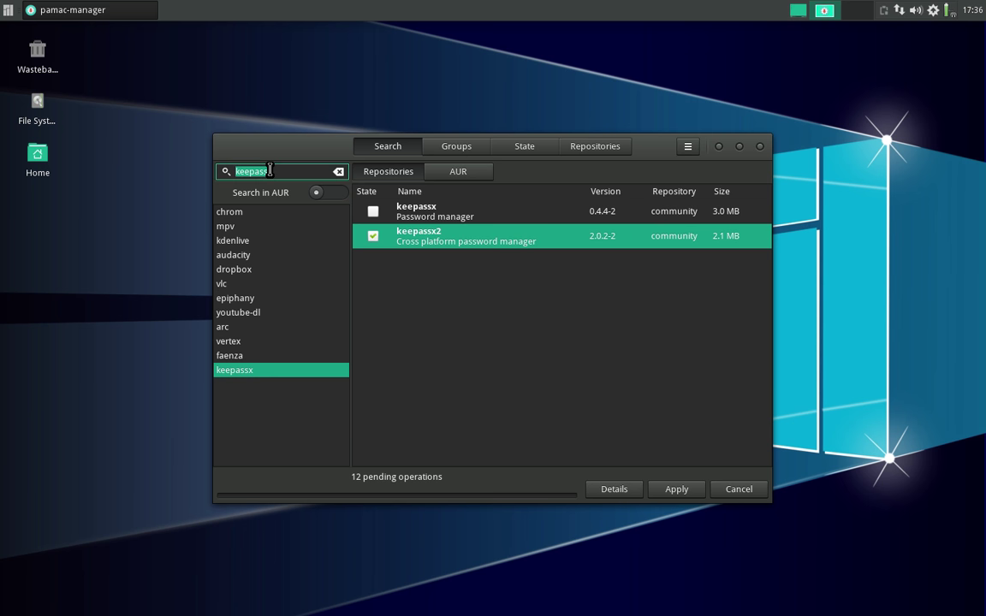
type("pepper")
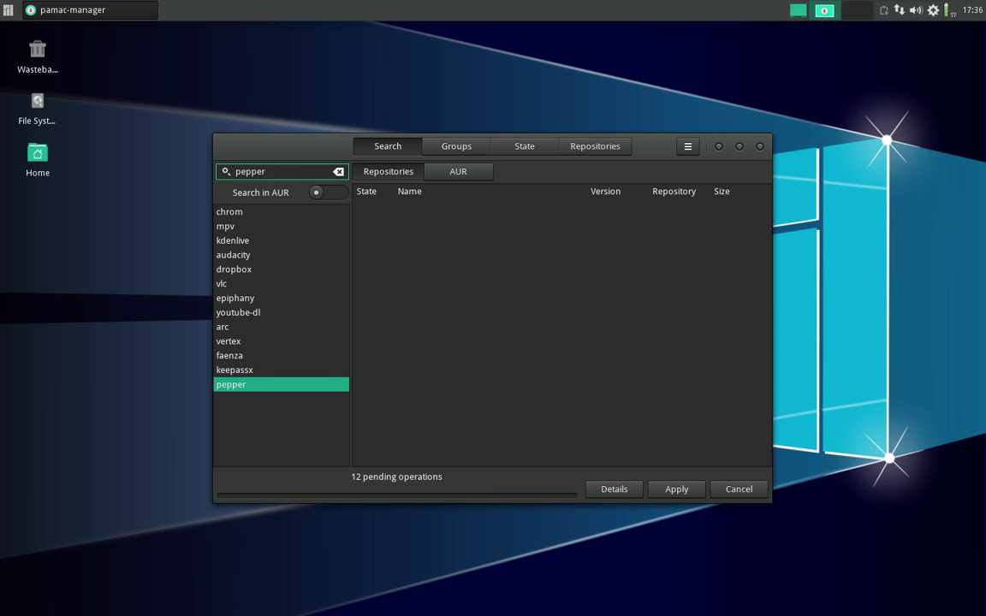
left_click(460, 173)
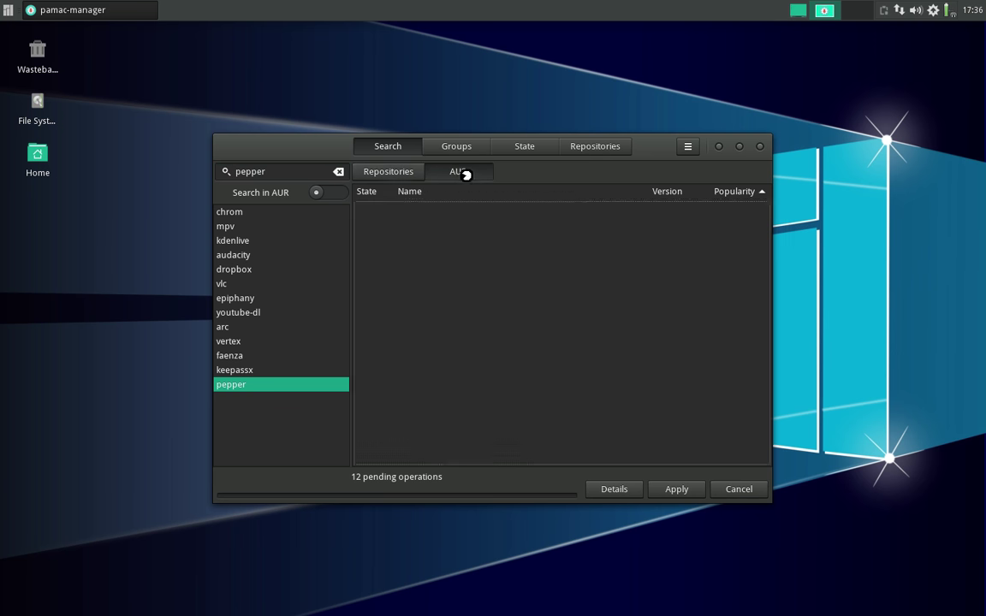
left_click(395, 175)
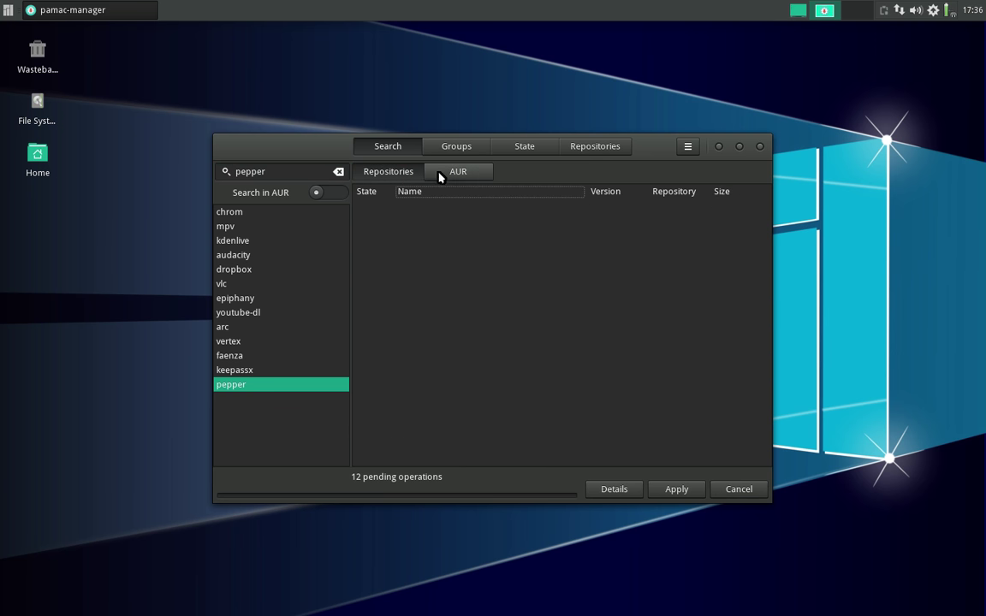
left_click(445, 172)
left_click(399, 172)
left_click(438, 172)
left_click(392, 178)
left_click(453, 175)
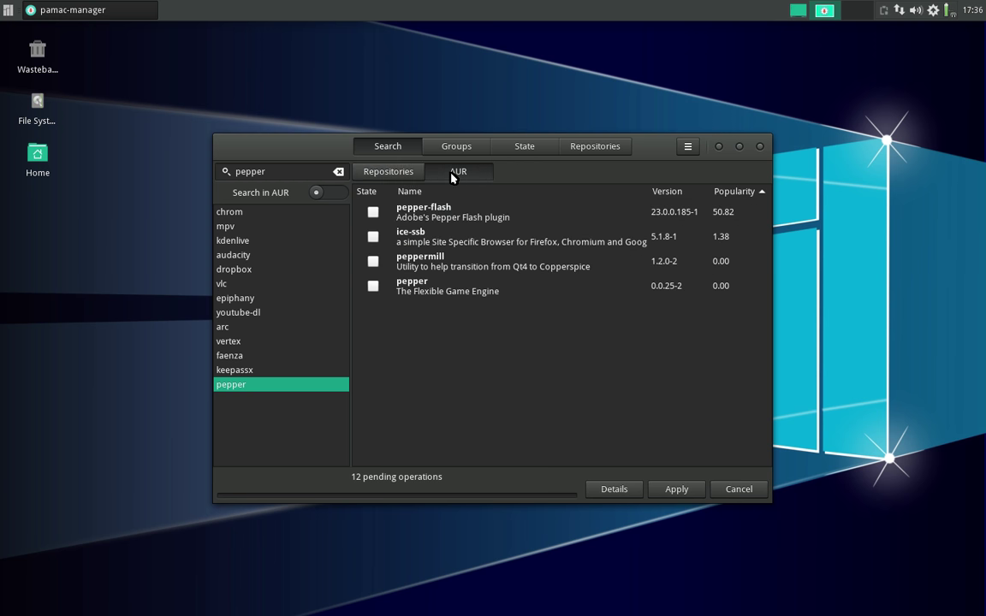
left_click(374, 212)
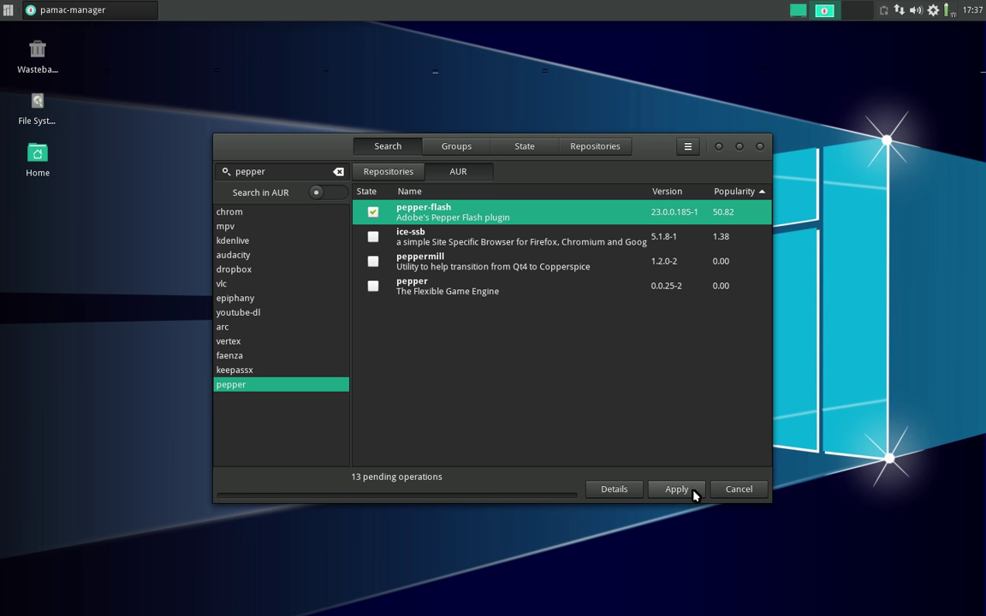
- Check Multimedia apps, then queue repository guayadeque after comparing the AUR guayadeque-git result
left_click(8, 10)
mouse_move(49, 221)
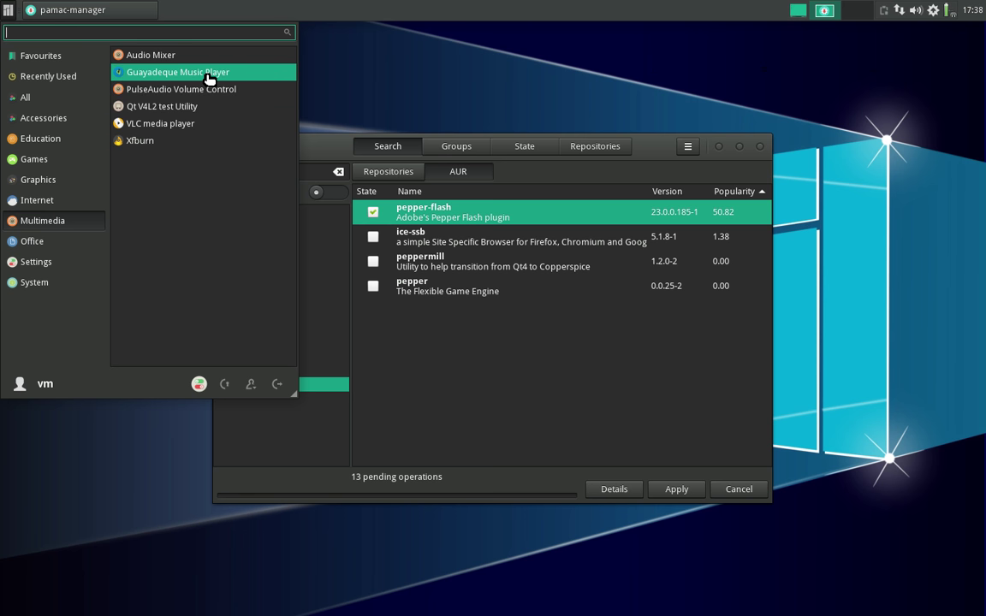
left_click(306, 168)
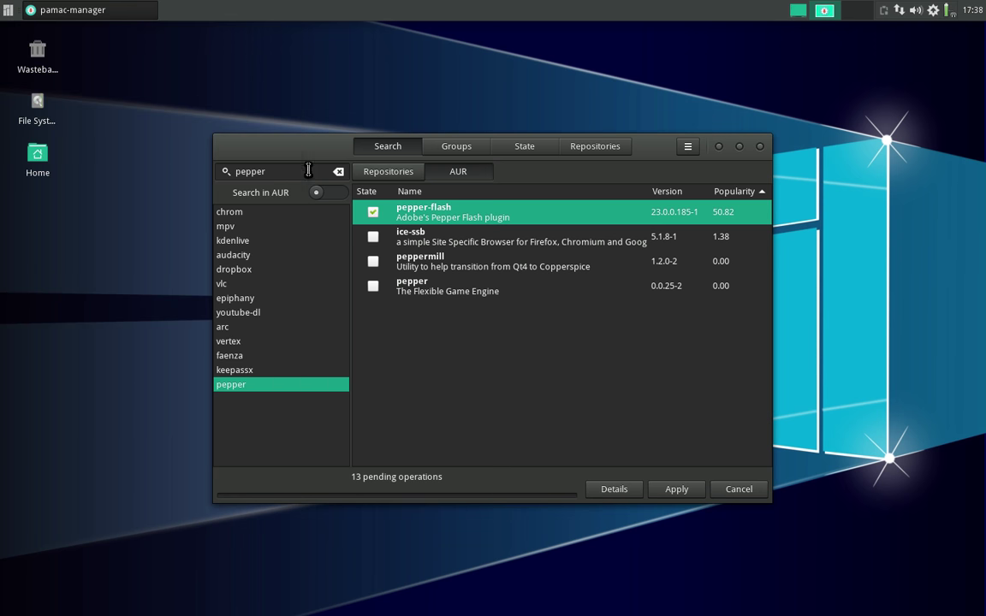
type("guay")
left_click(395, 171)
left_click(373, 211)
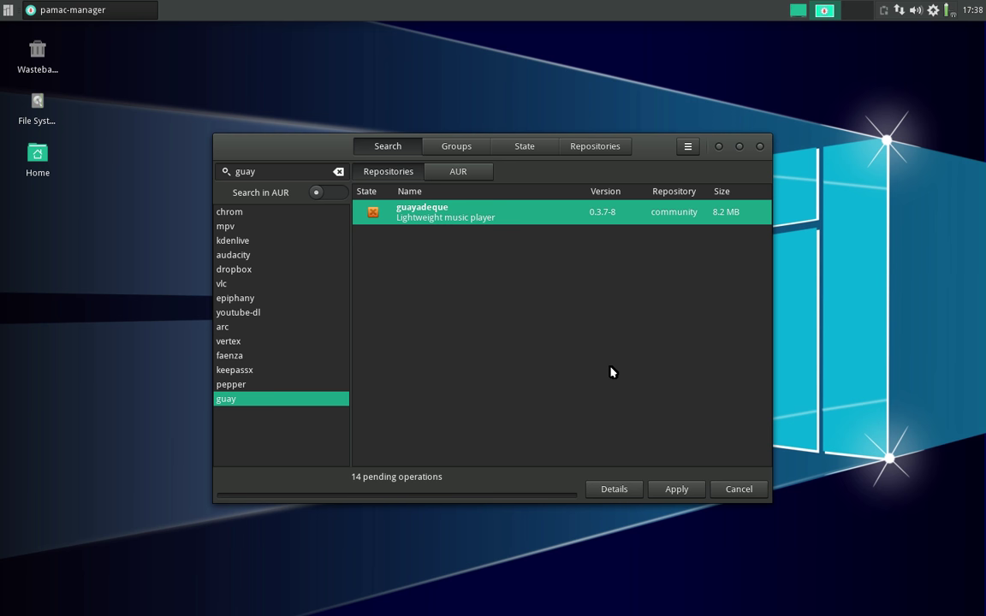
left_click(443, 174)
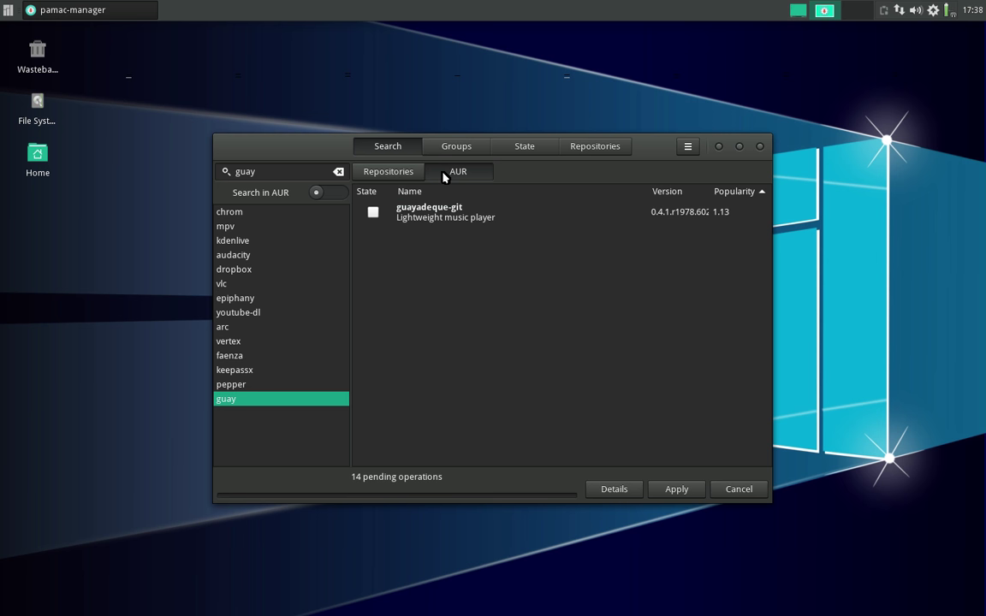
left_click(422, 219)
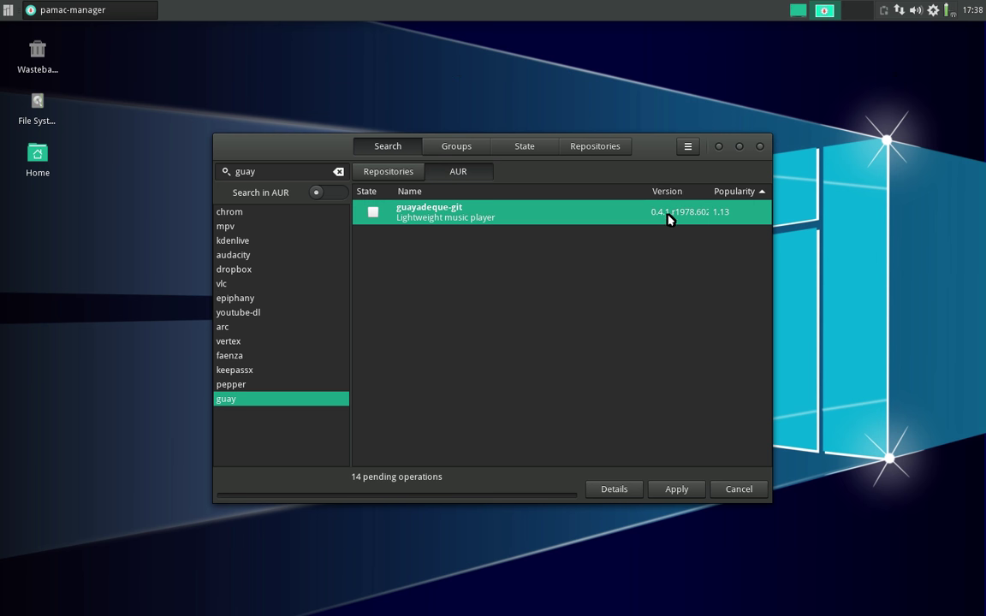
left_click(400, 172)
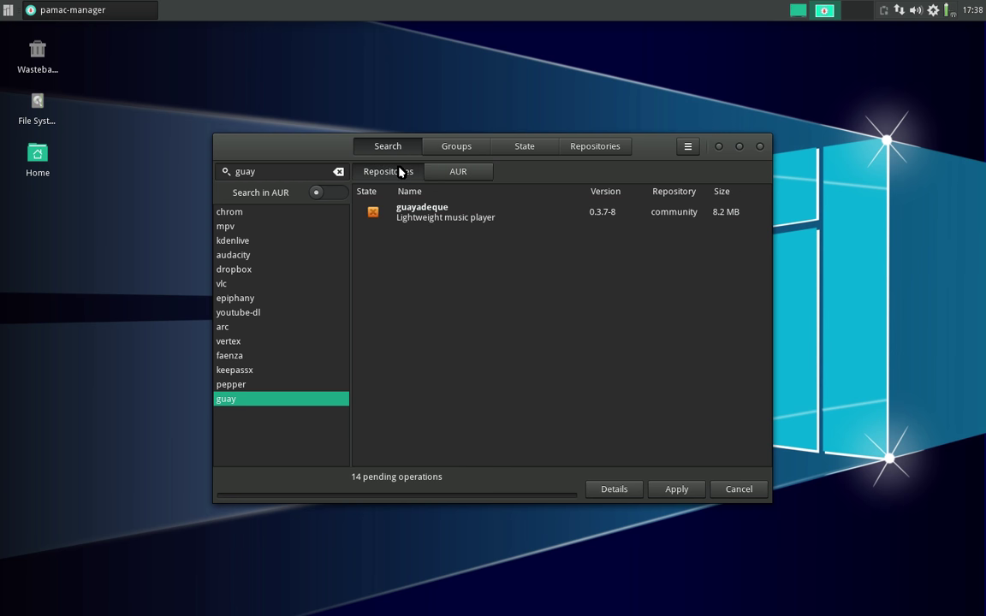
- Apply the queued operations with phonon-qt5-gstreamer as backend, committing the 205.5 MB download
left_click(676, 489)
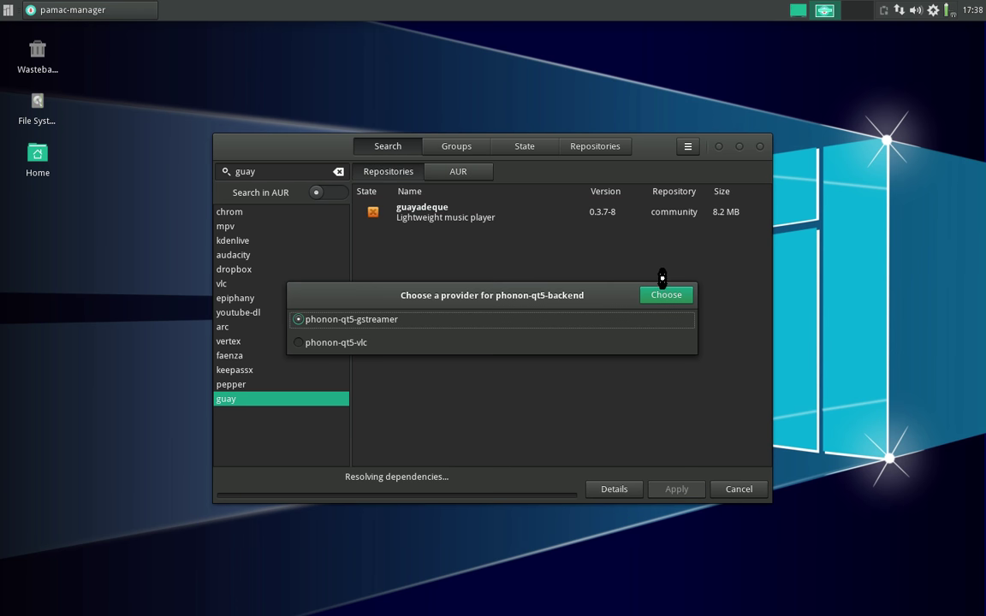
left_click(674, 295)
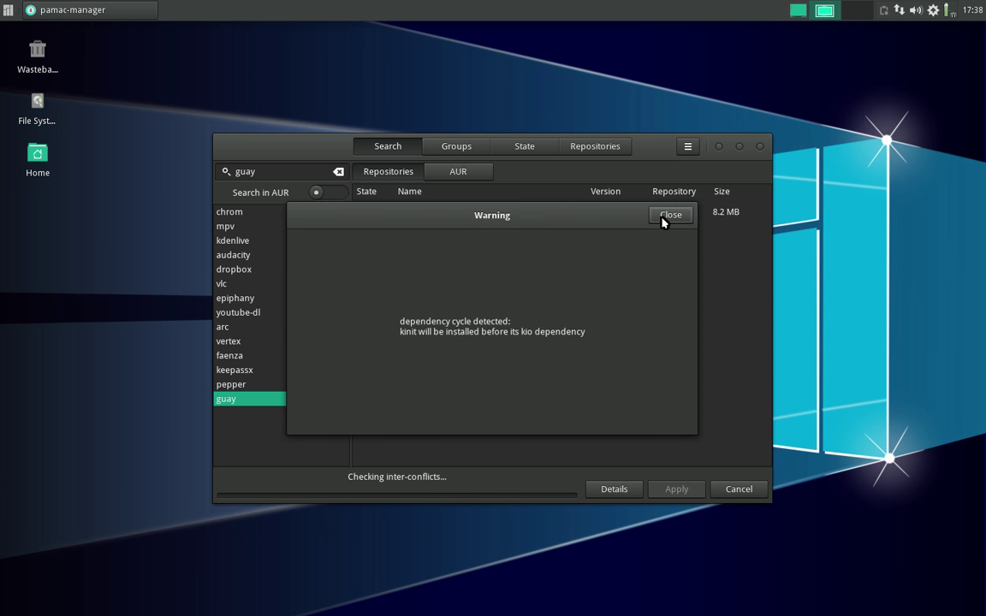
left_click(663, 216)
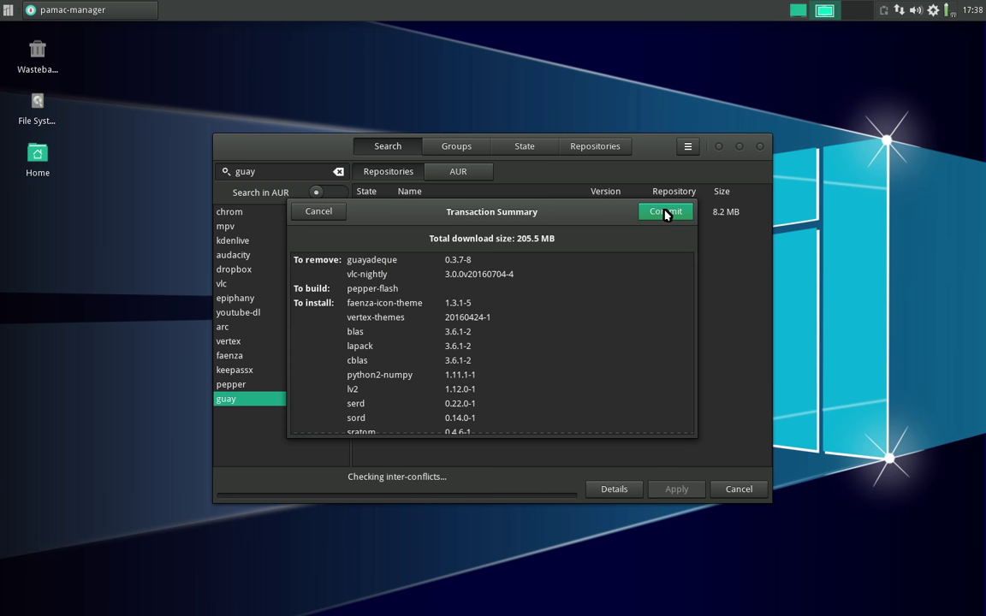
left_click(665, 213)
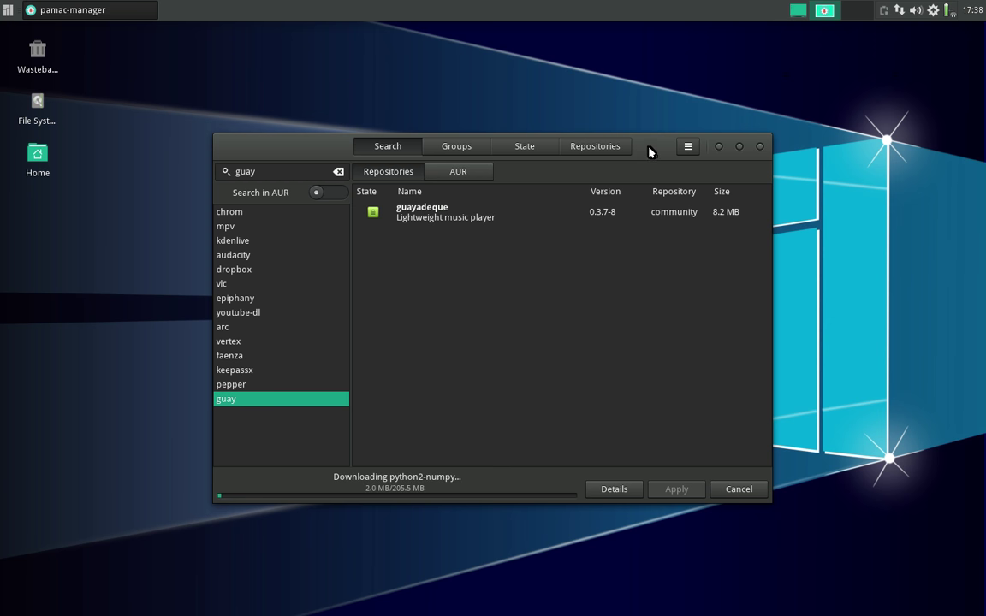
left_click_drag(651, 147, 781, 74)
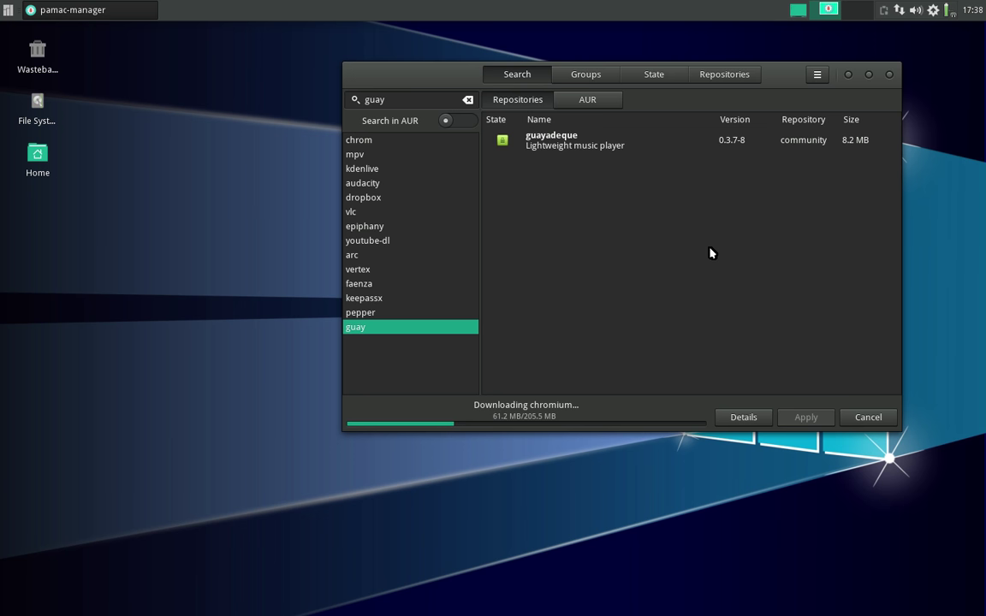
- Browse Multimedia, System, Settings and Office in the whisker menu and launch qpdfview
left_click(8, 10)
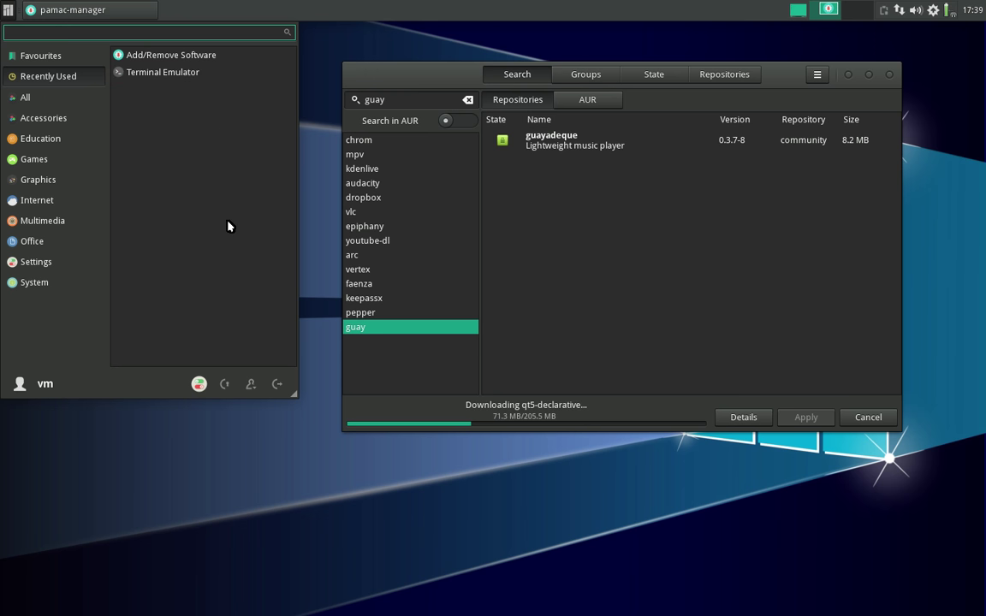
left_click(7, 11)
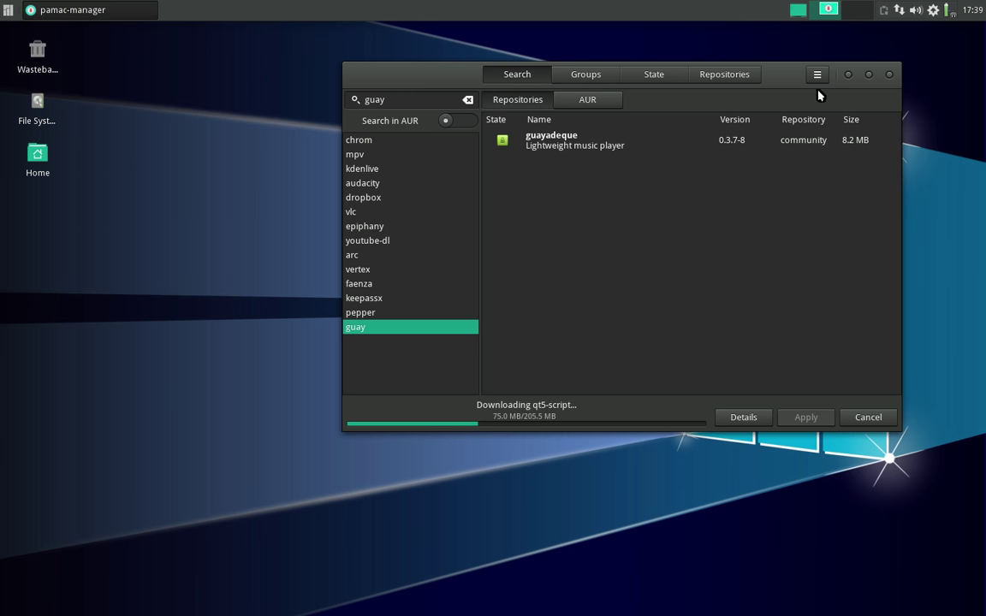
left_click_drag(793, 77, 823, 65)
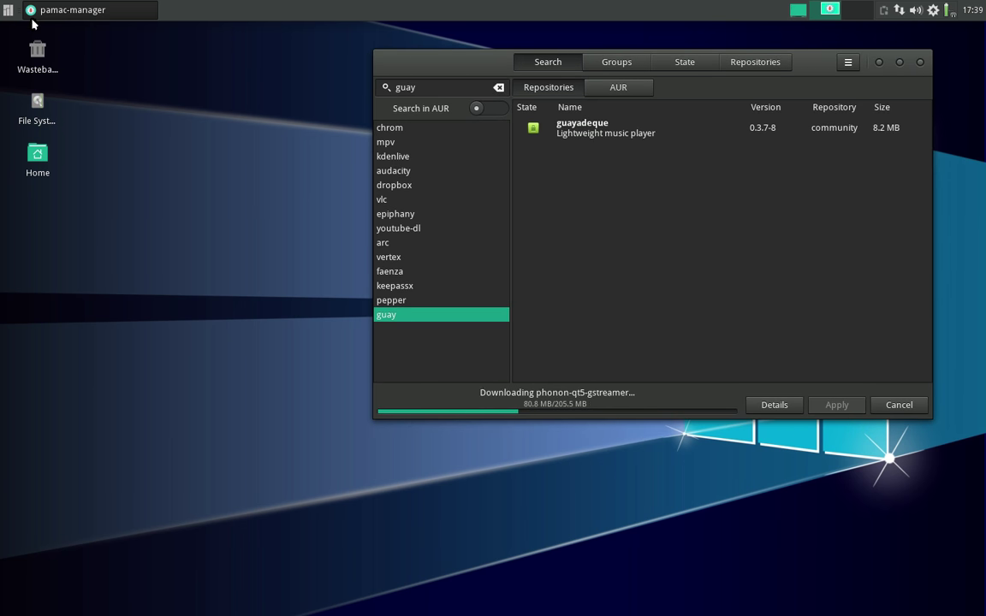
left_click(7, 11)
left_click(51, 223)
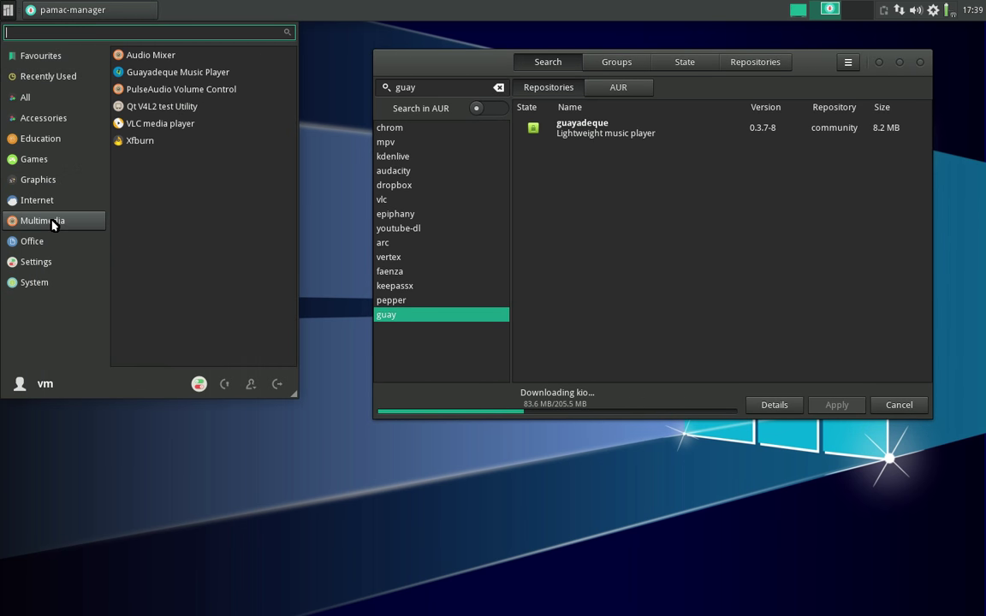
left_click(44, 280)
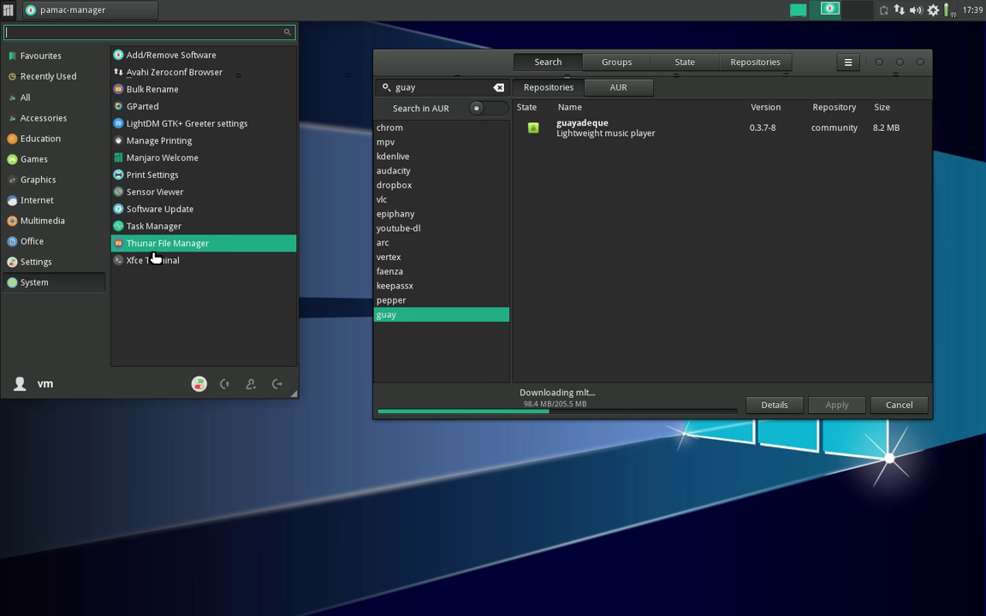
left_click(77, 256)
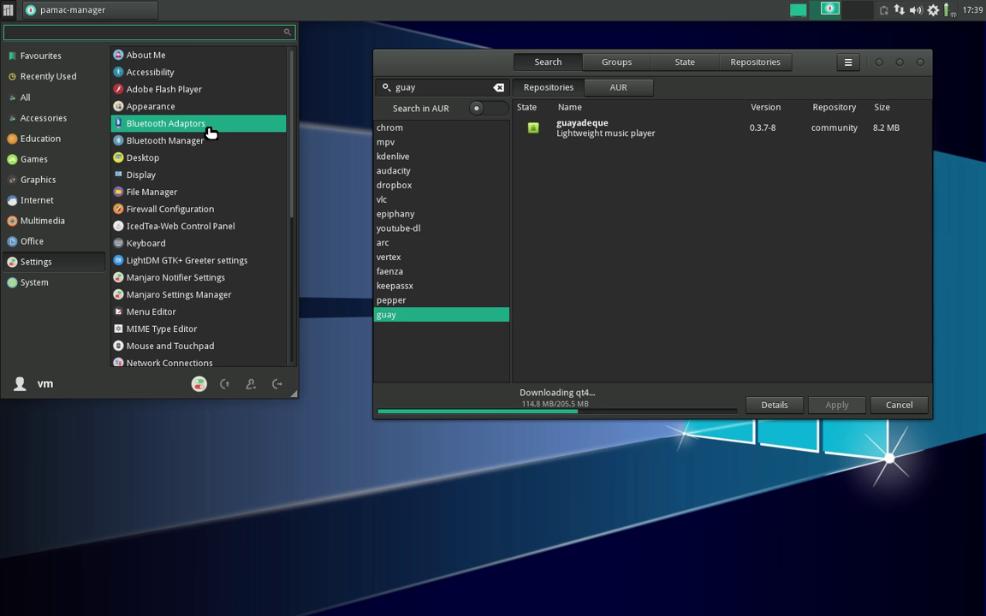
left_click(71, 243)
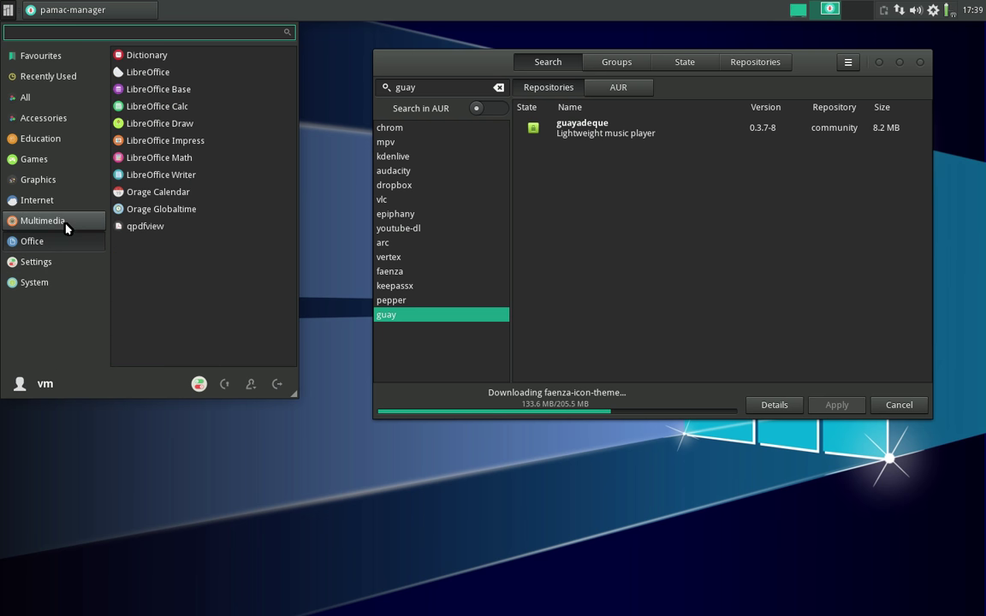
left_click(174, 228)
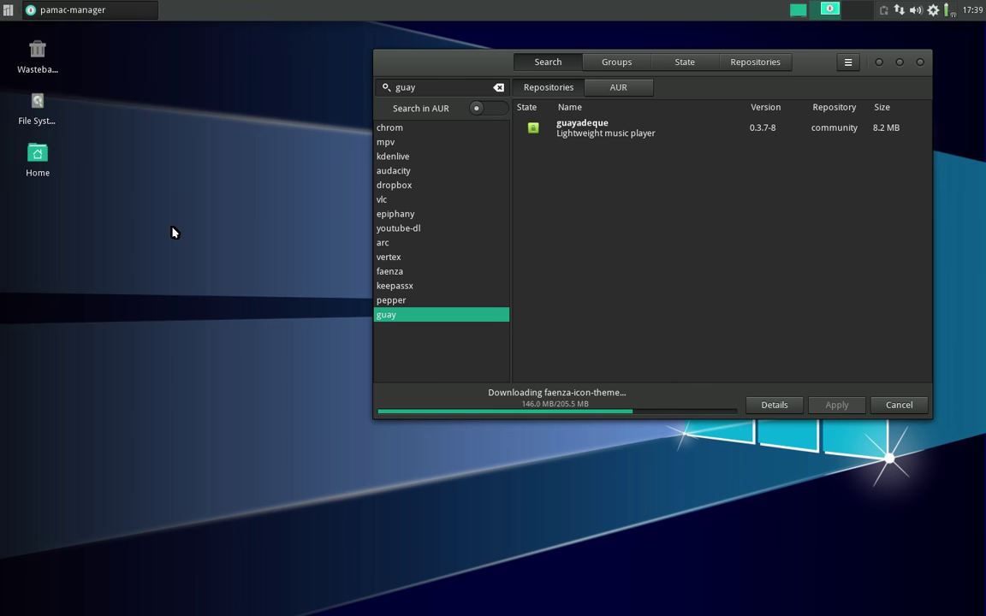
left_click_drag(455, 117, 279, 133)
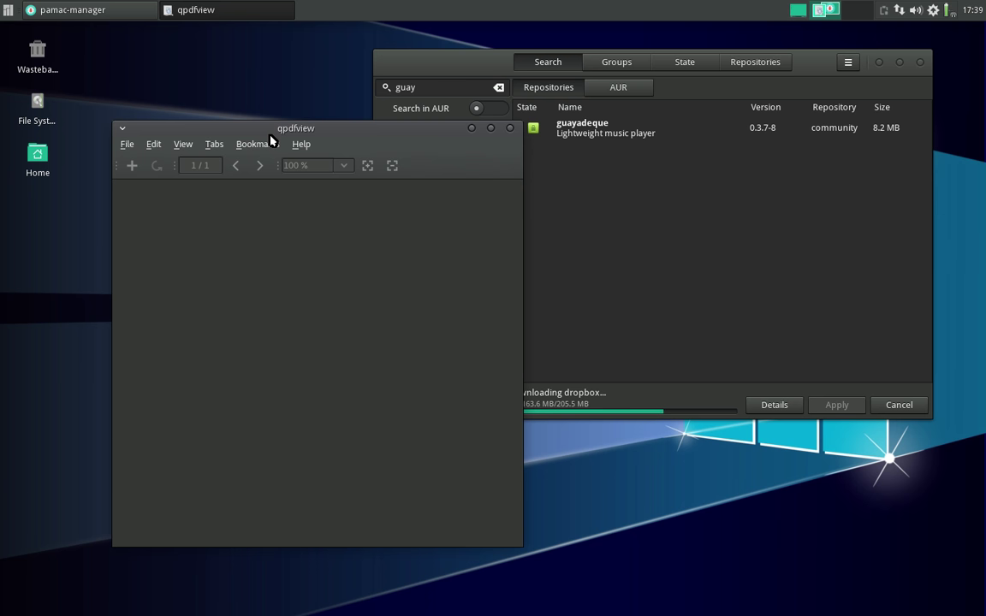
- View qpdfview's About dialog showing version 0.4.16, dismiss it, and close qpdfview
left_click(301, 144)
left_click(315, 171)
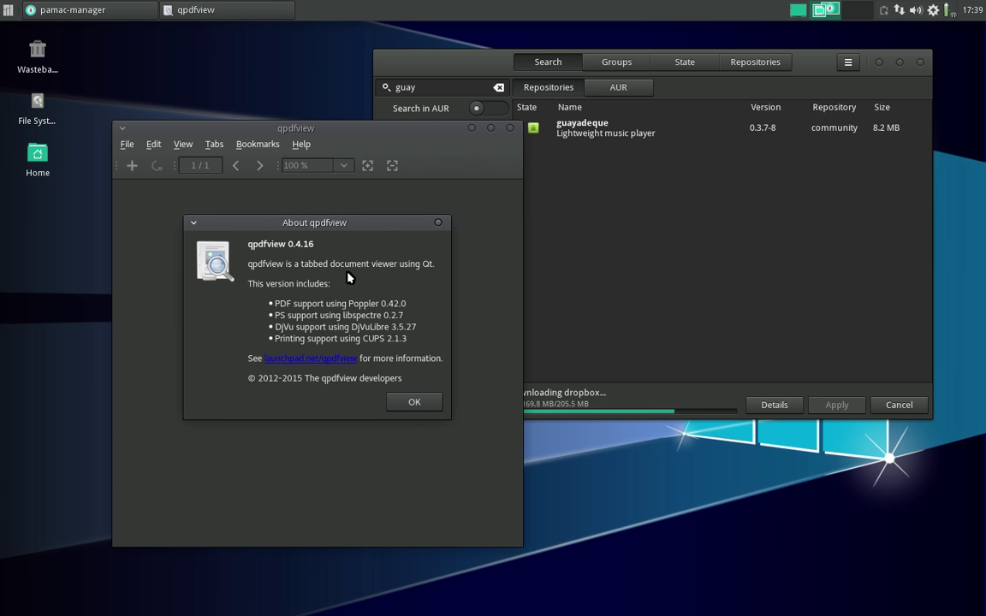
left_click_drag(324, 220, 522, 210)
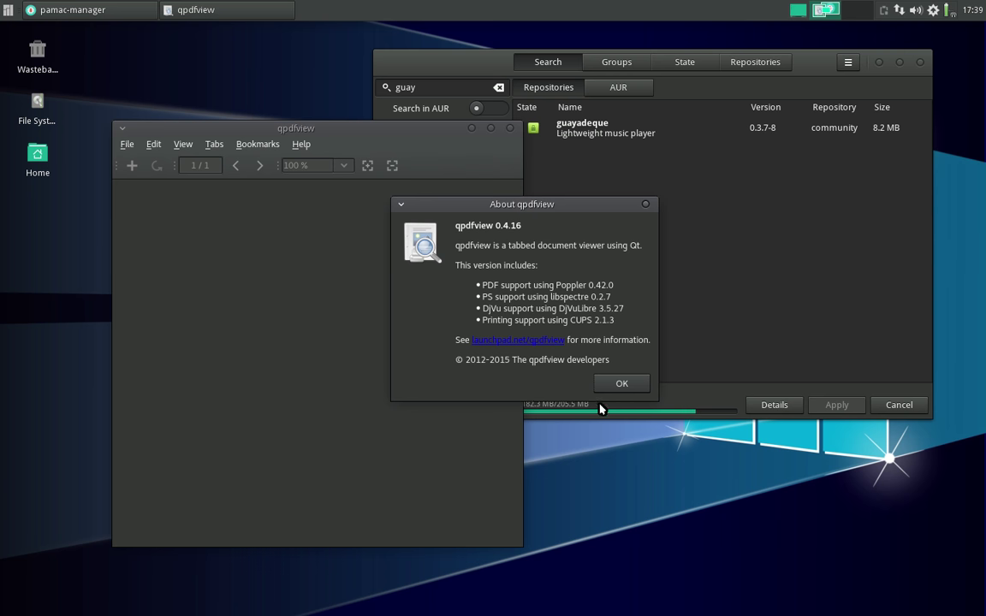
left_click_drag(586, 204, 596, 184)
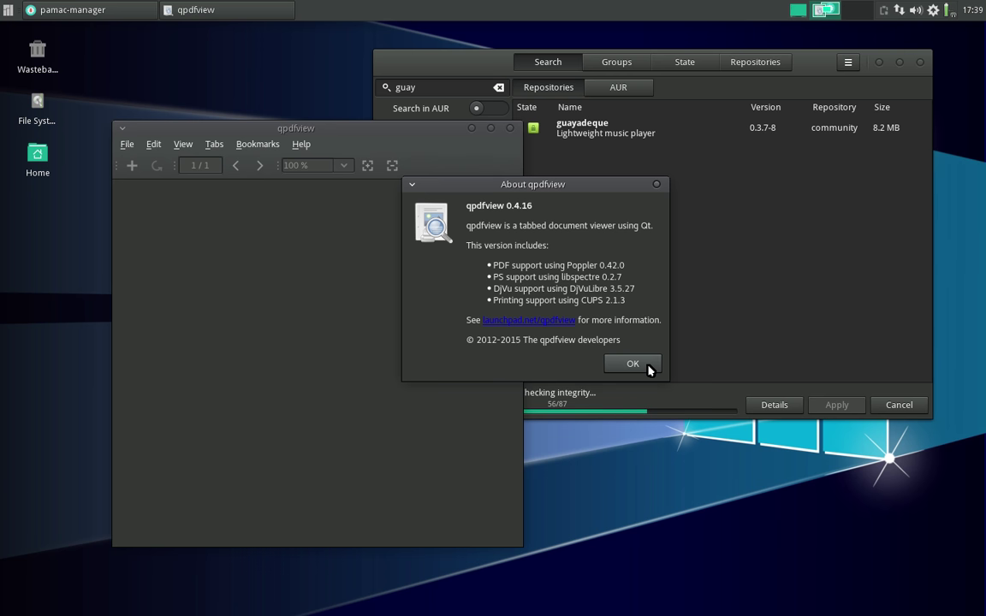
left_click(647, 368)
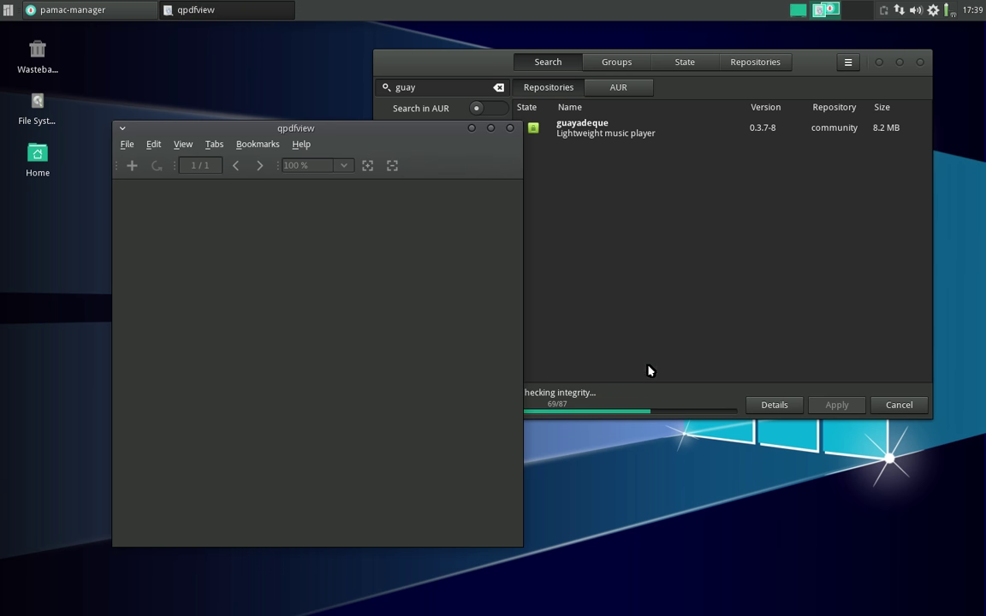
left_click(510, 128)
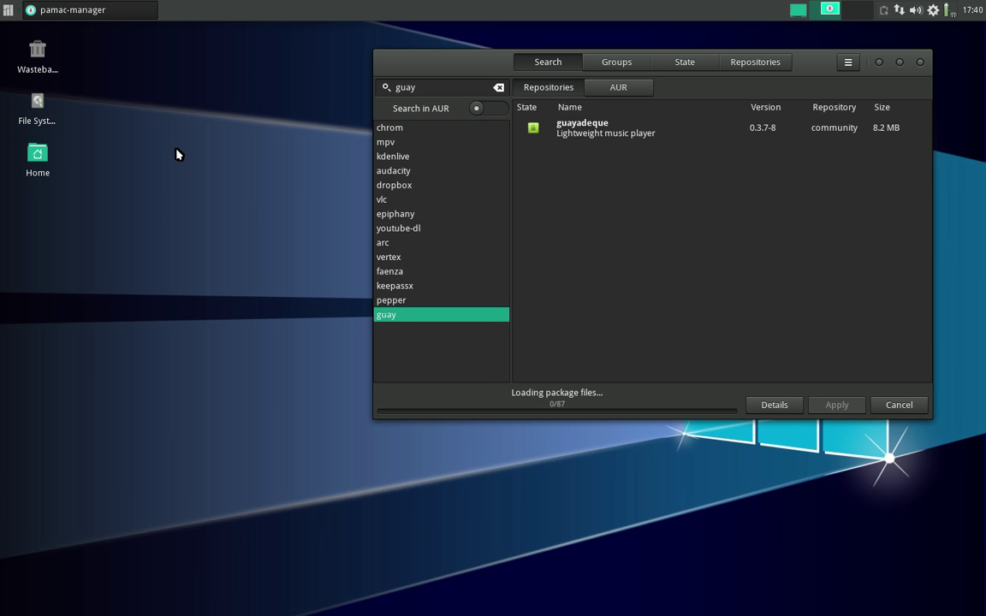
- Reopen qpdfview from the Whisker Menu's recently used apps and reposition its window
left_click(8, 10)
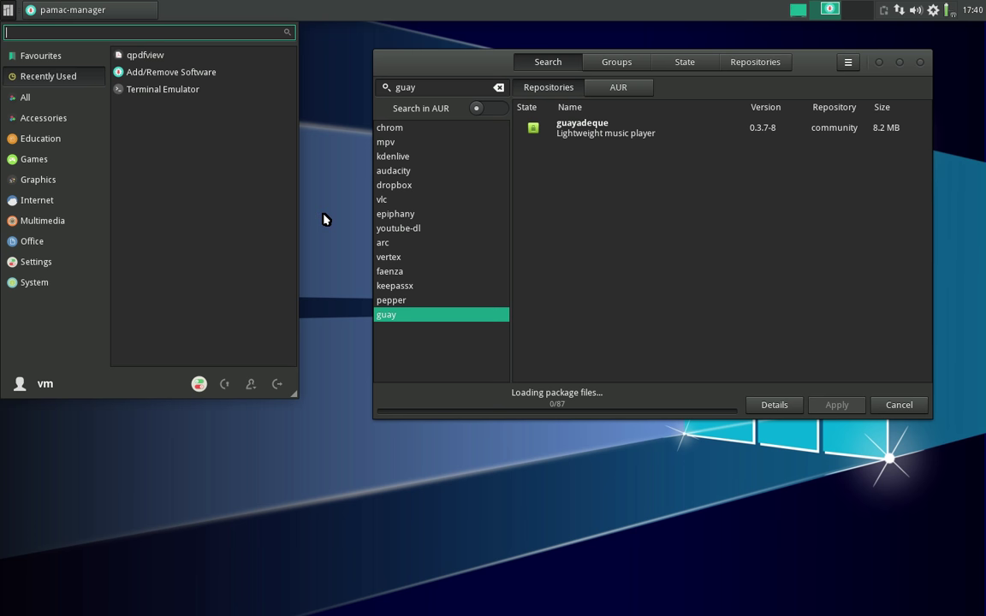
left_click(163, 56)
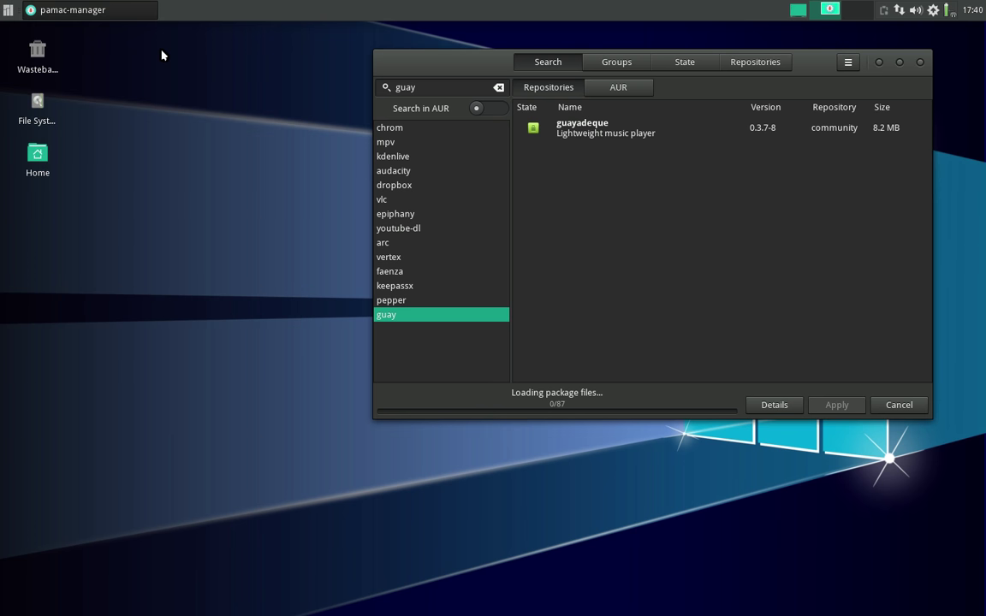
left_click_drag(439, 127, 505, 132)
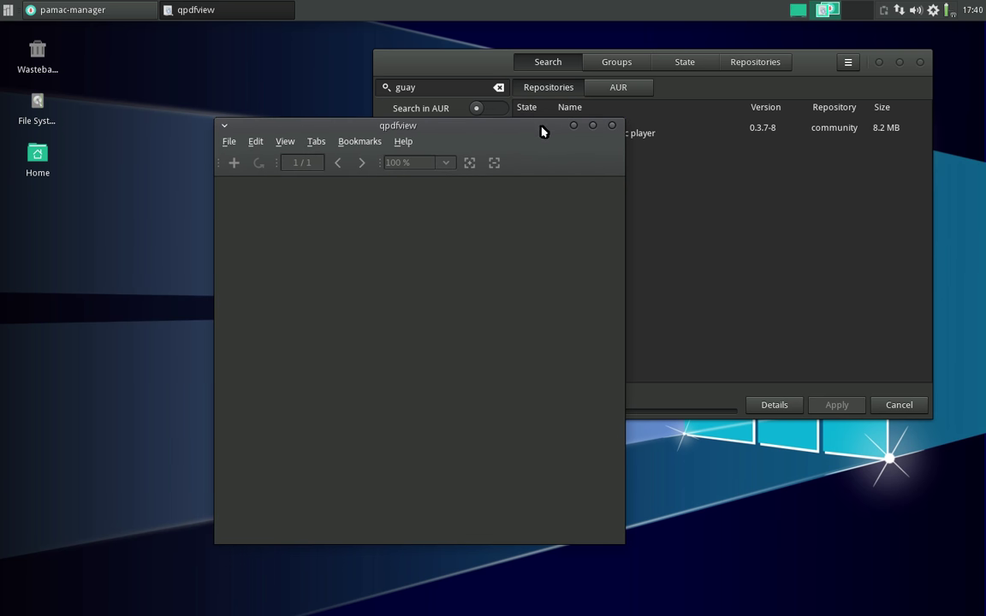
left_click_drag(543, 130, 471, 137)
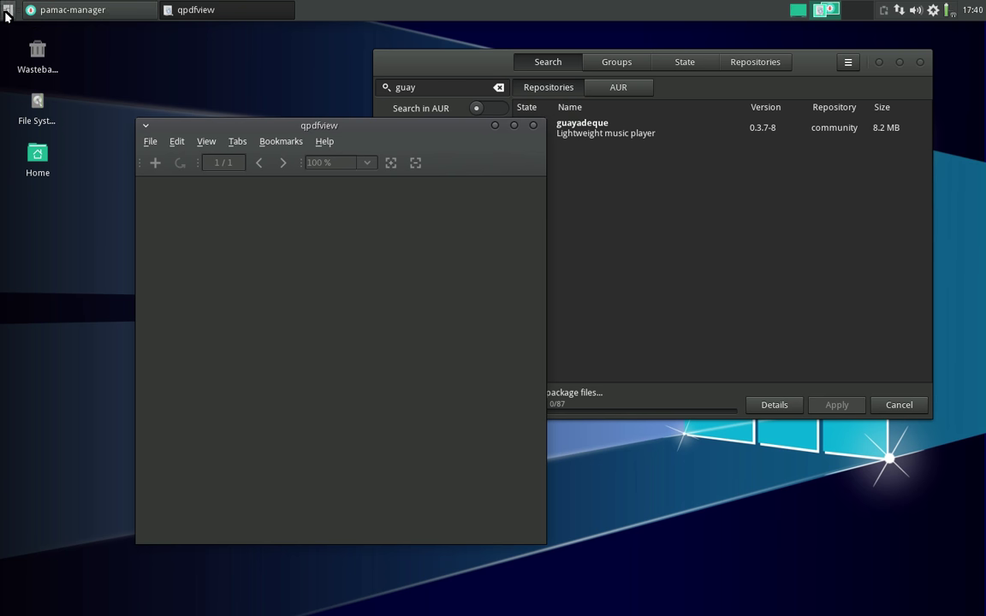
- Open the desktop Home folder in the file manager, move it aside, and raise Pamac
left_click(41, 161)
left_click(41, 161)
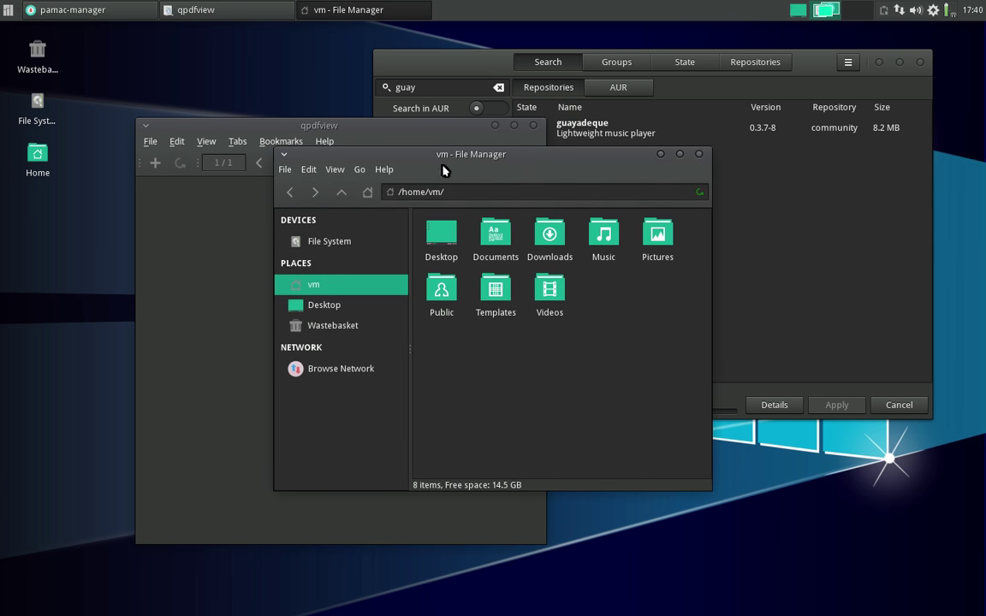
left_click_drag(440, 167, 589, 252)
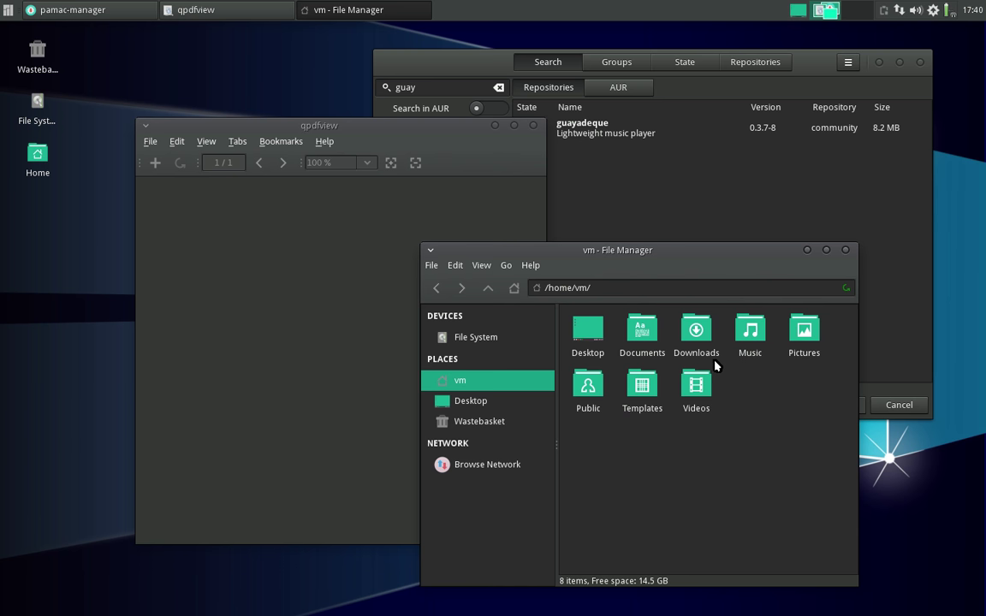
left_click_drag(430, 68, 418, 68)
- Show Pamac's detailed transaction log, then launch Firefox from the Internet applications
left_click(763, 404)
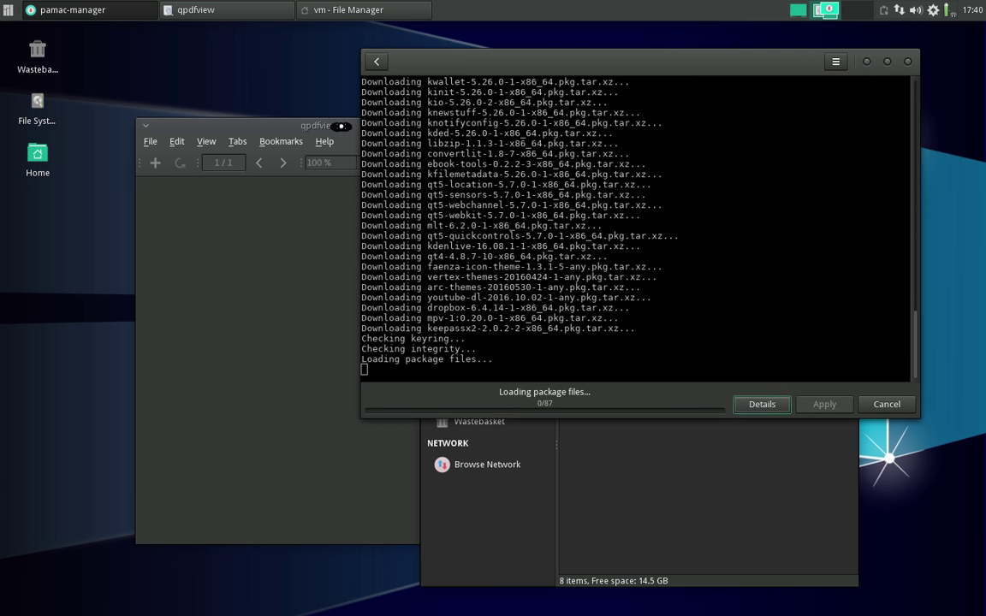
left_click(8, 10)
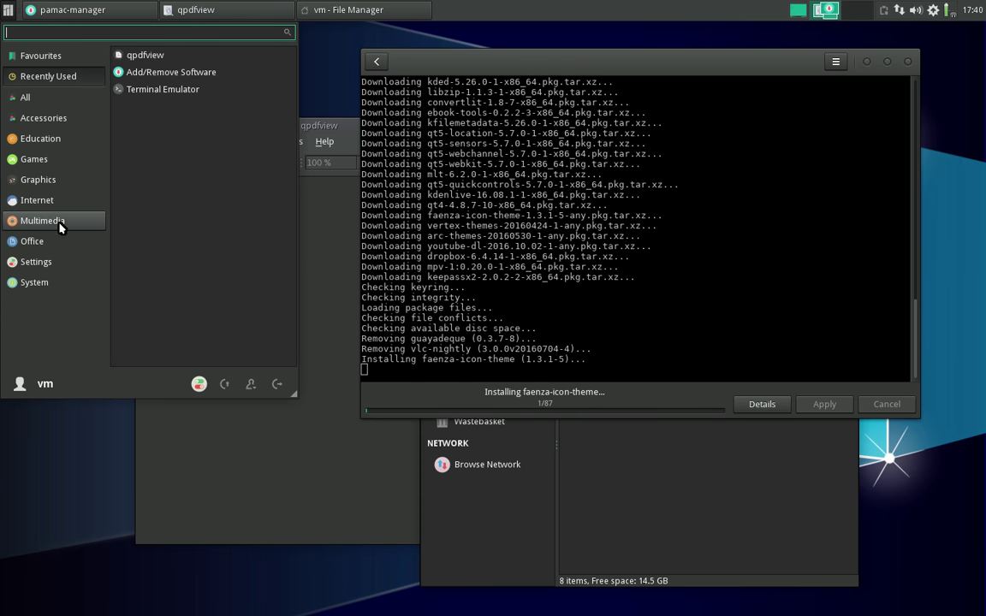
left_click(58, 200)
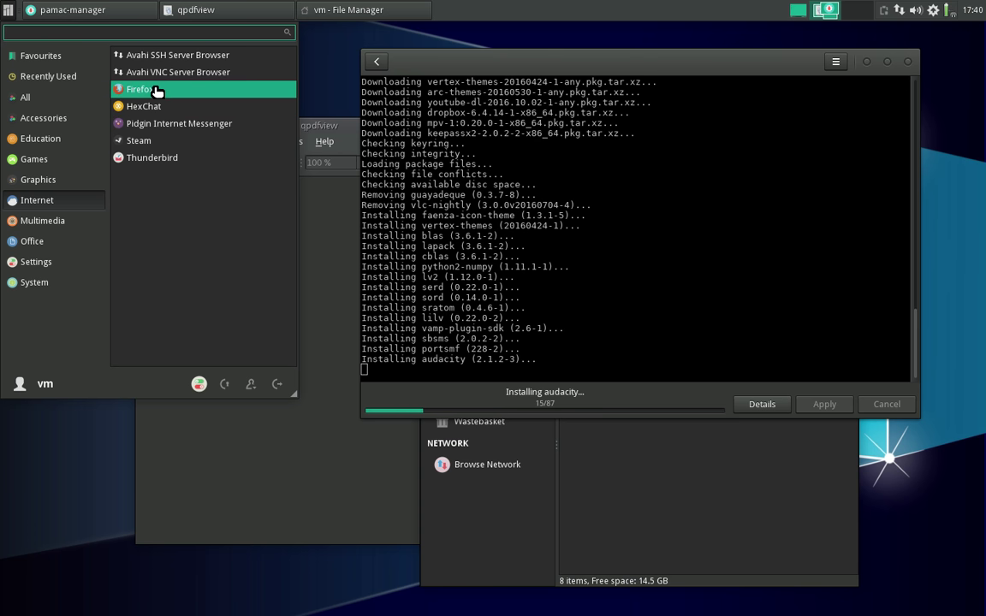
left_click(127, 90)
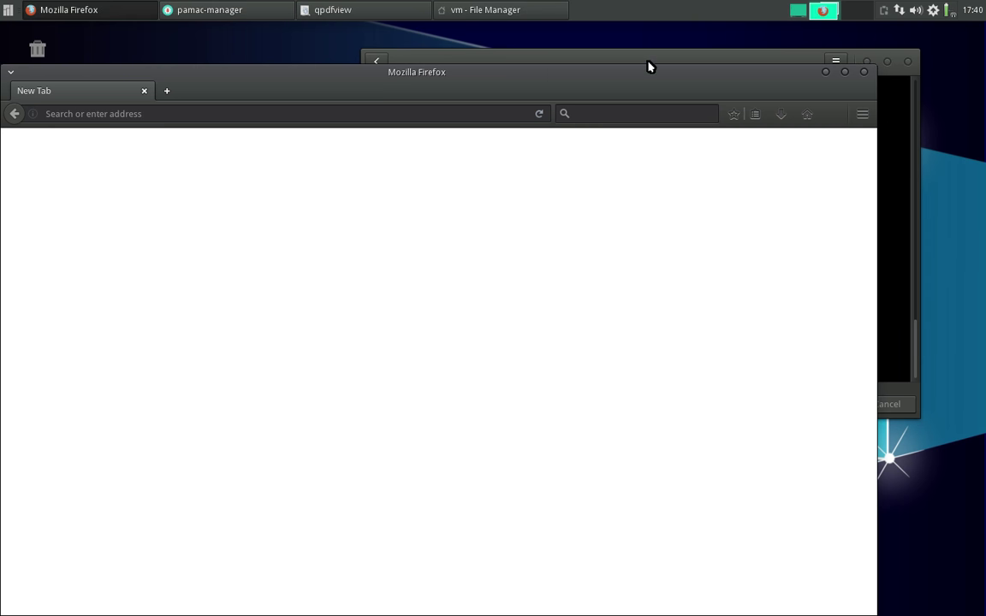
- Move the Firefox window up and right, then open and dismiss its main menu
left_click_drag(649, 67, 678, 53)
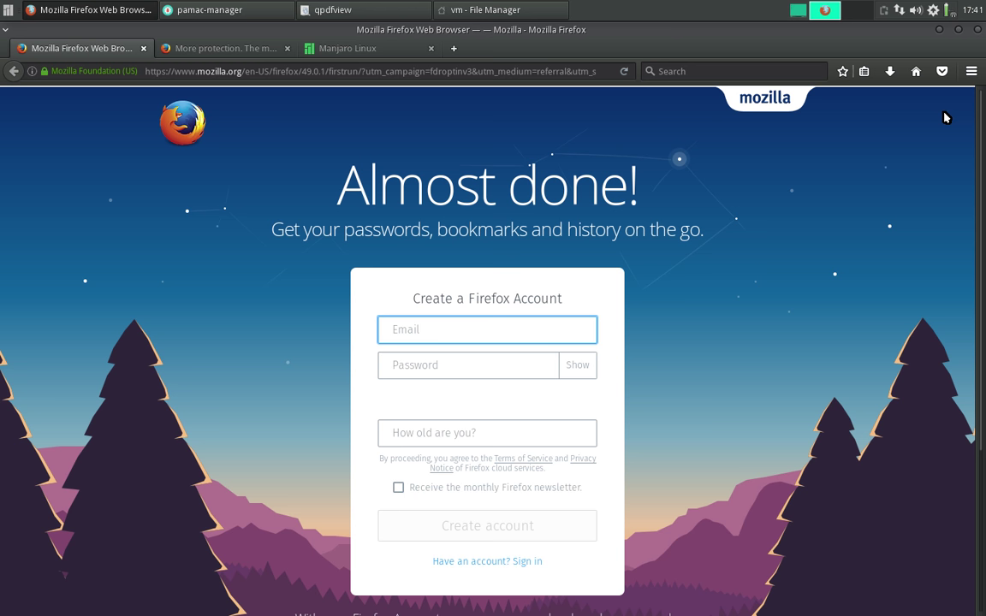
left_click(970, 72)
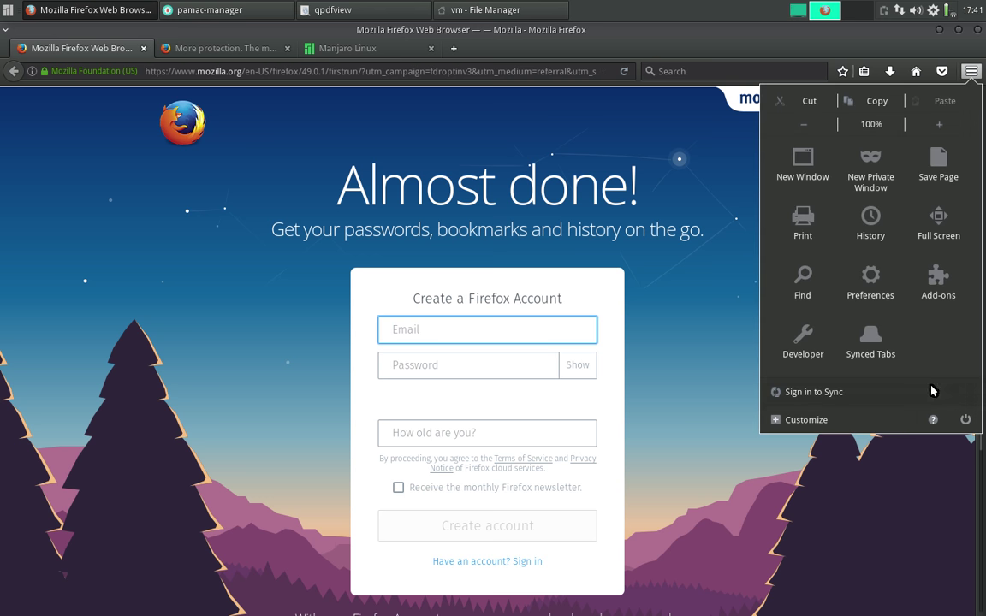
left_click(902, 521)
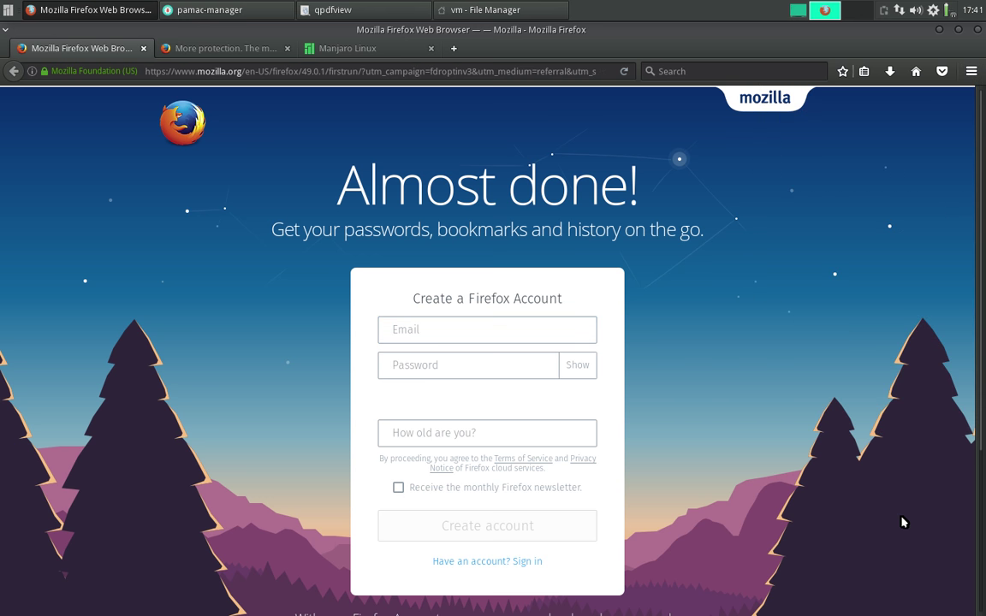
- Set Firefox's Privacy history option to 'Never remember history' and restart Firefox now
left_click(967, 73)
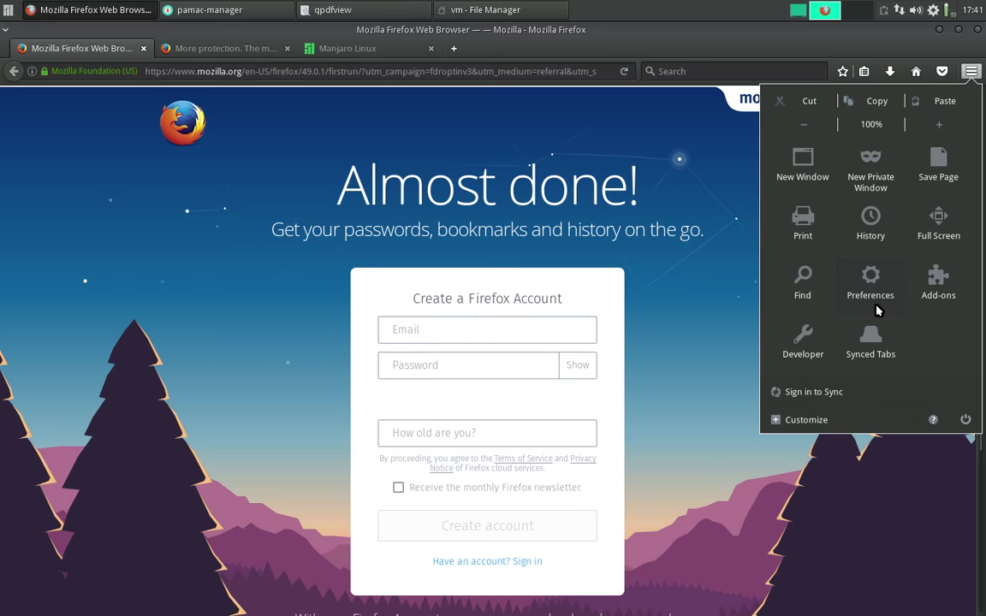
left_click(862, 290)
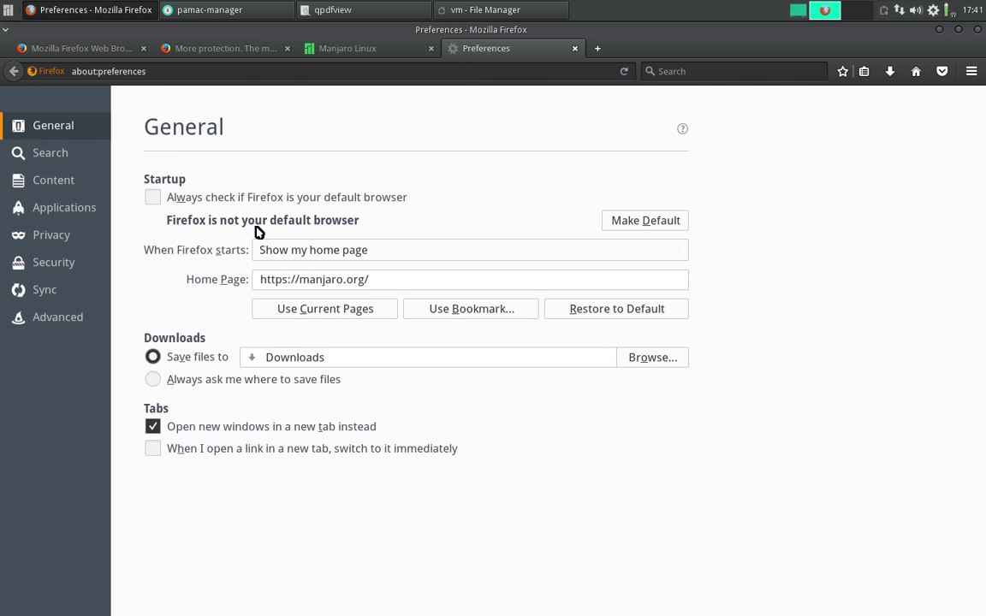
left_click(52, 237)
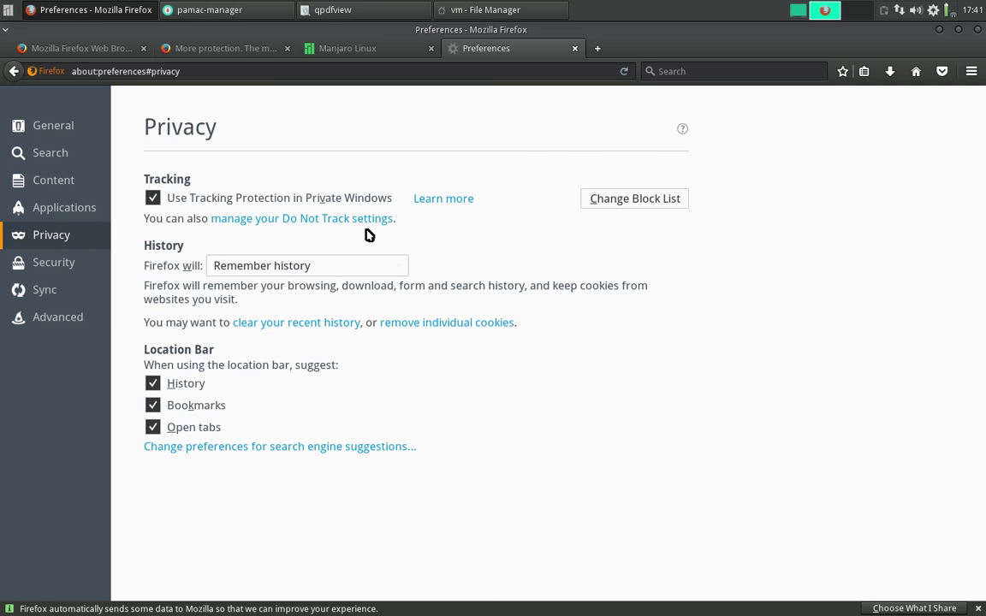
left_click(352, 271)
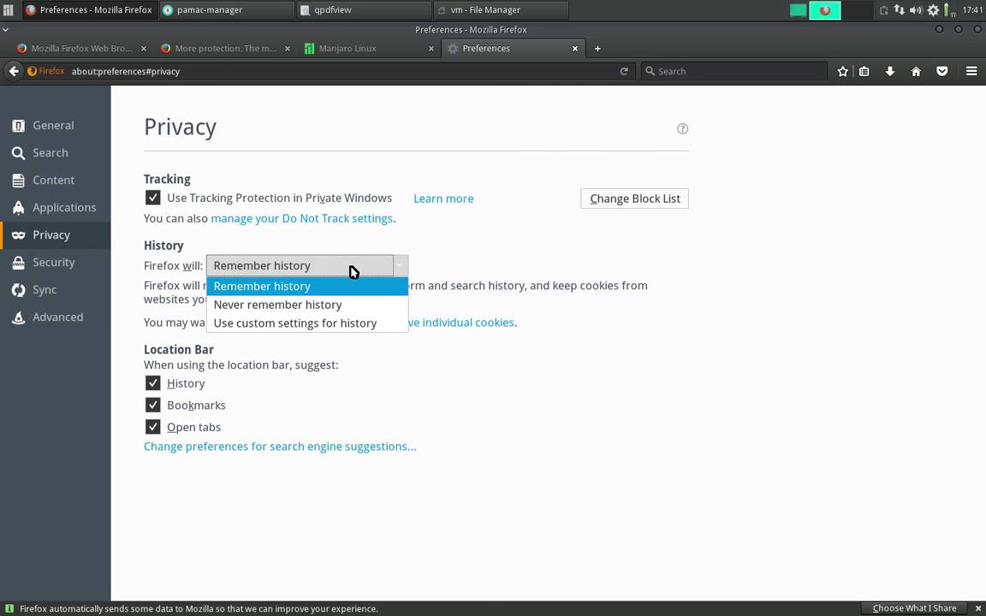
left_click(290, 311)
left_click(564, 346)
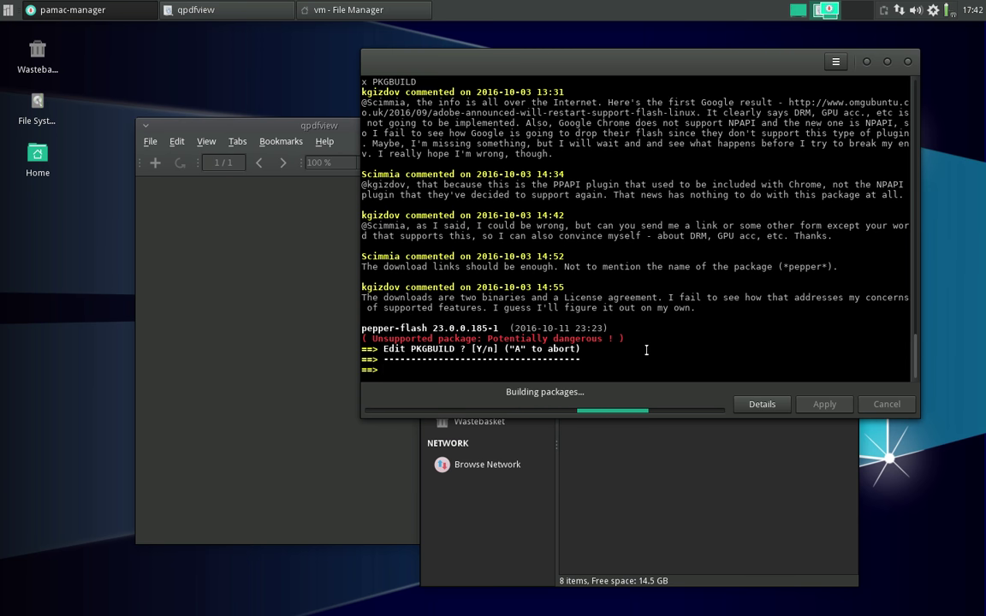
- Answer the pepper-flash PKGBUILD prompts without an editor and confirm 'y' to continue building
key("Return")
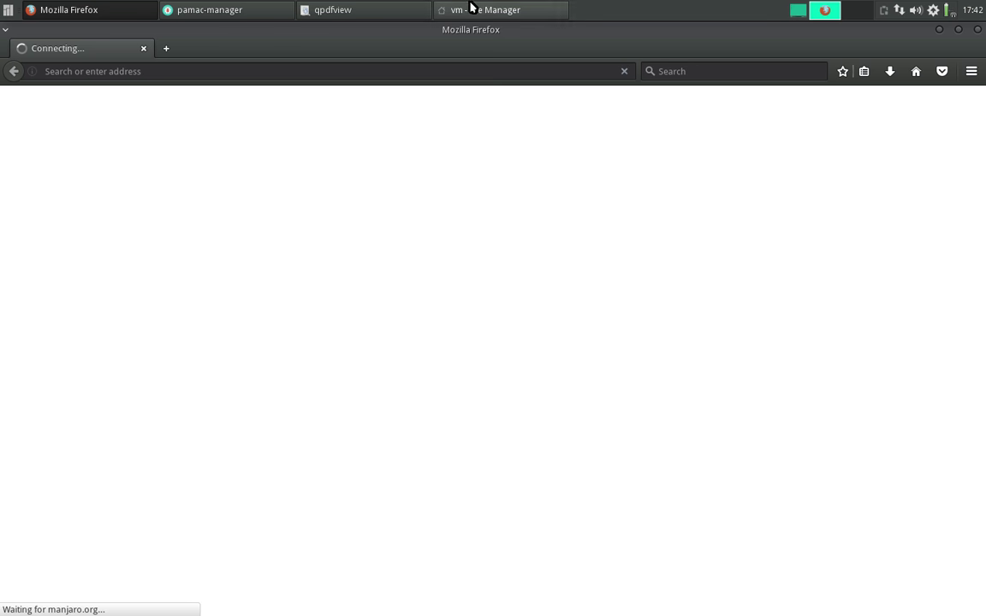
left_click(222, 6)
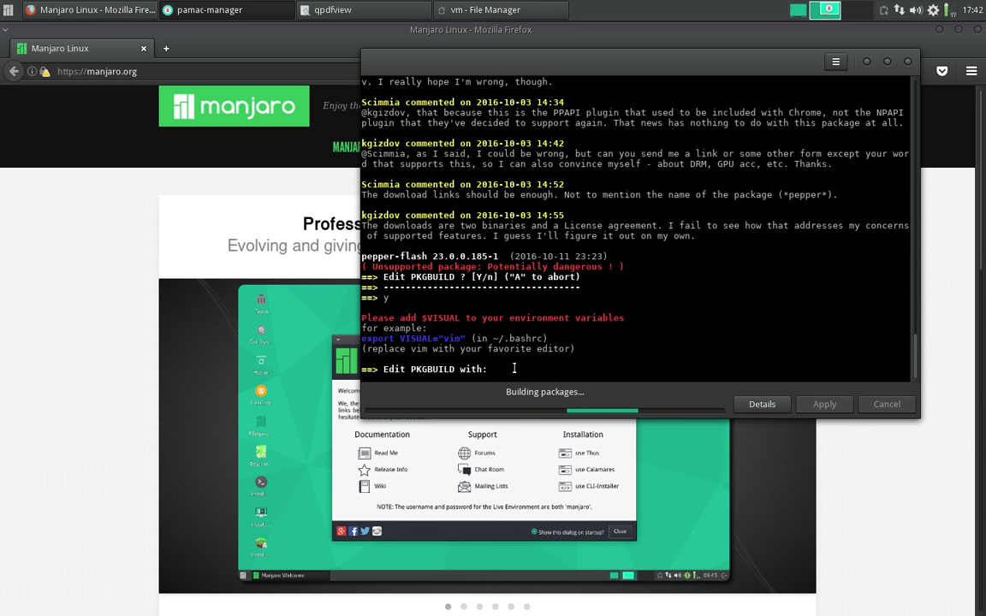
key("Return")
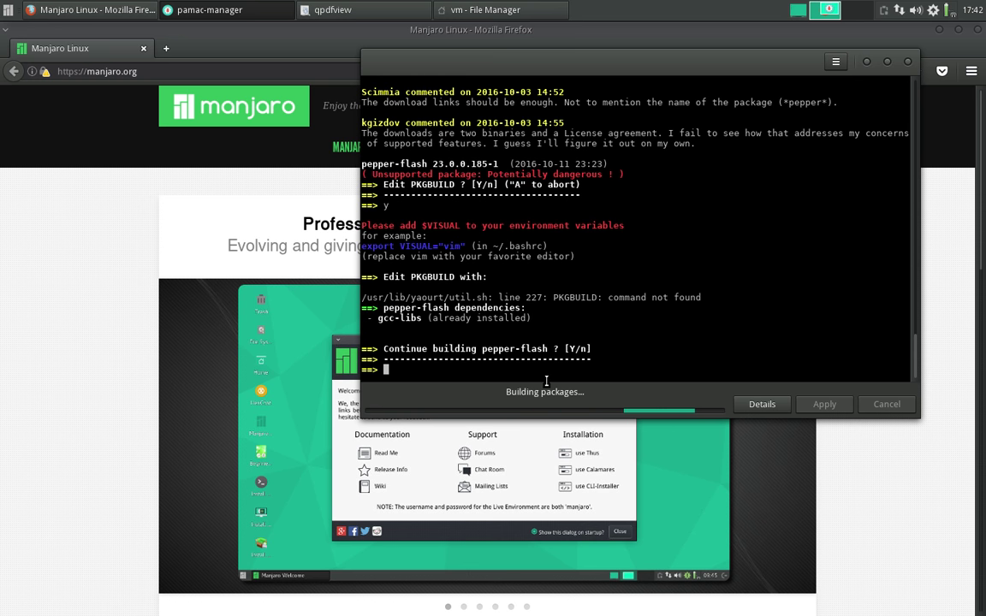
type("y")
key("Return")
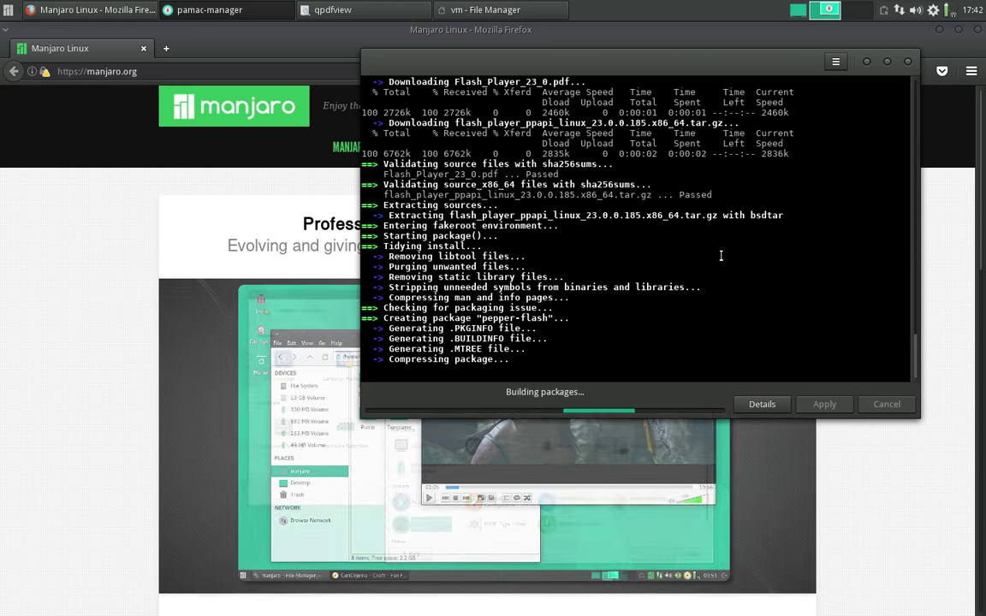
- Raise Firefox, dismiss its main menu and select the whole manjaro.org address
left_click(99, 49)
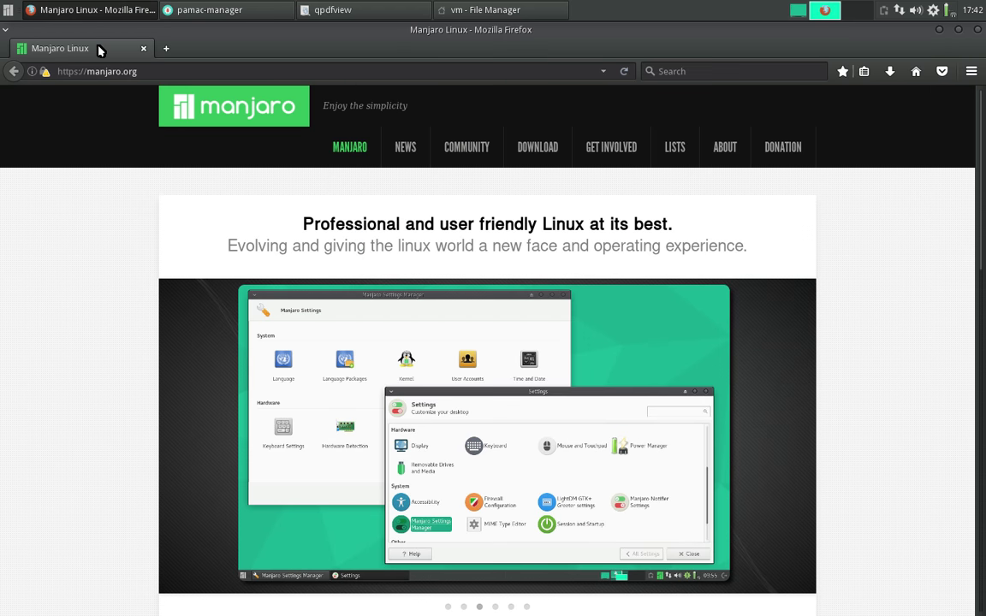
left_click(971, 72)
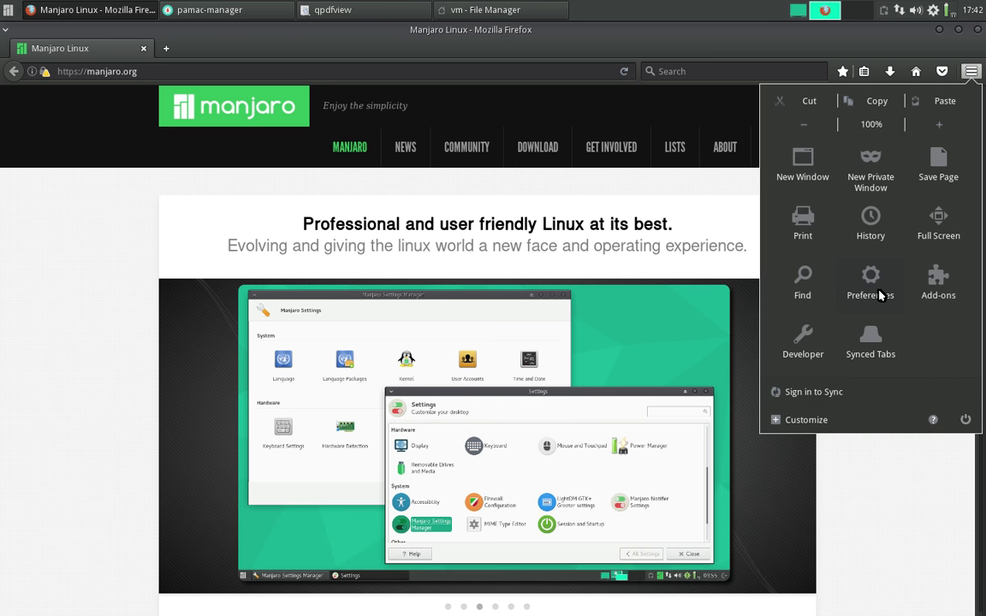
left_click(485, 69)
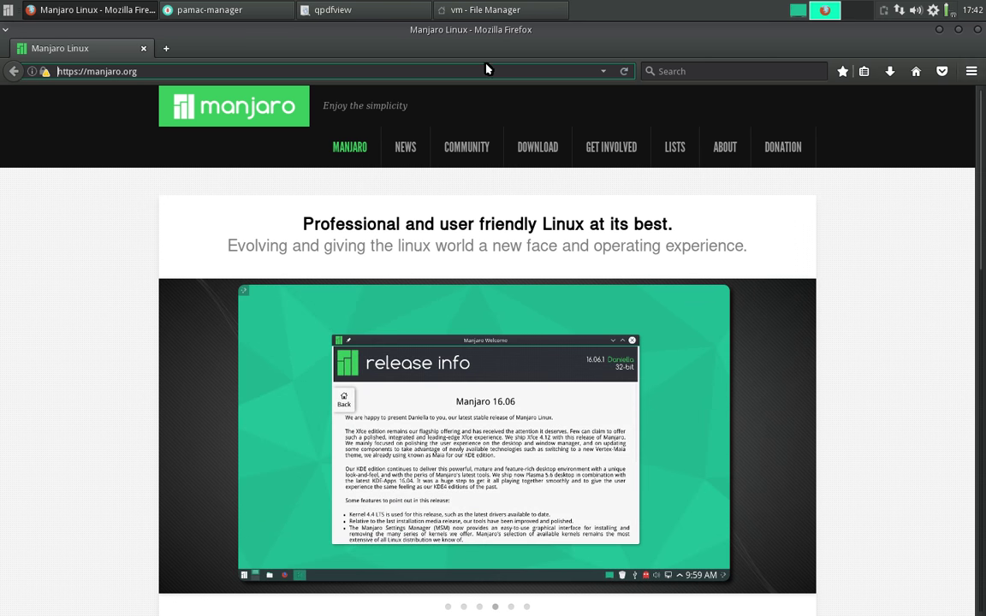
left_click(483, 74)
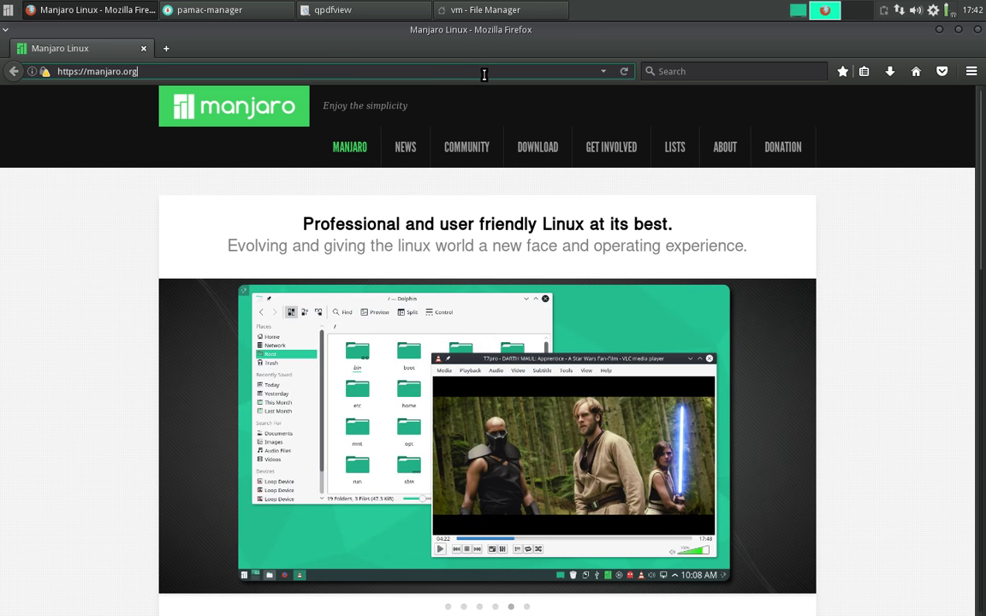
left_click(484, 75)
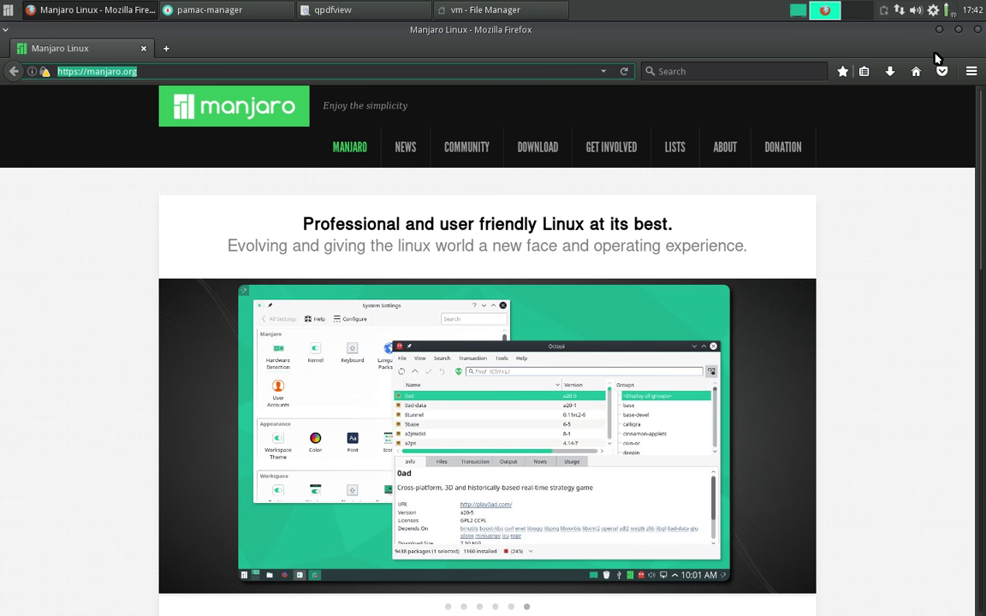
- Close Firefox and focus the Pamac build terminal at the password prompt
left_click(978, 33)
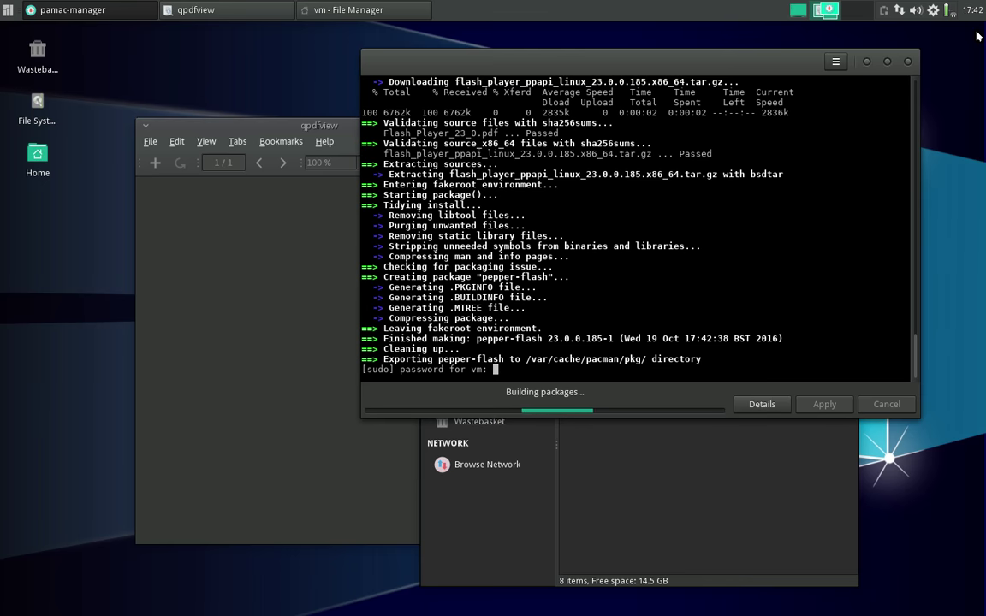
left_click(642, 70)
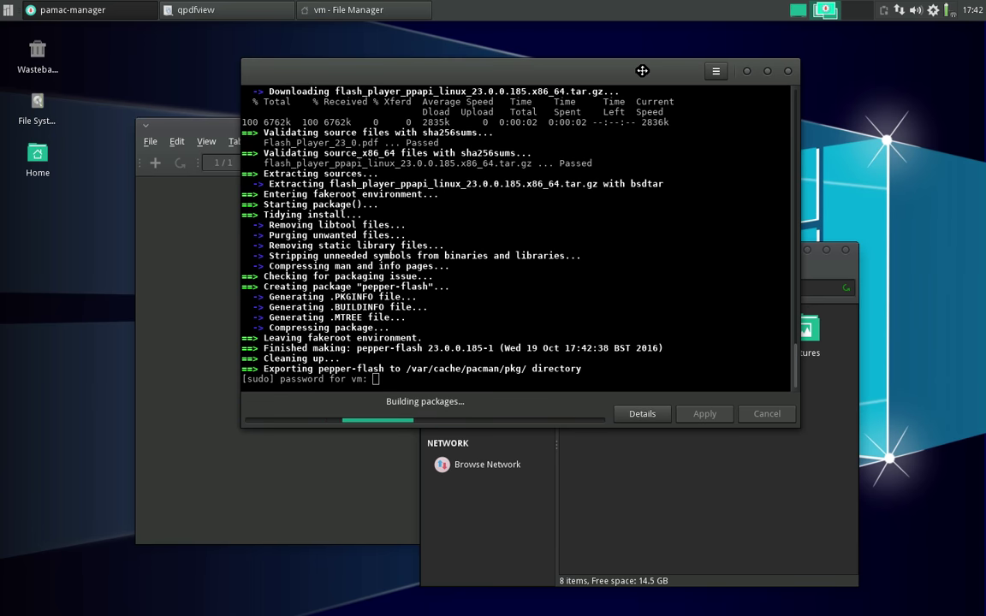
left_click(540, 310)
- Submit the sudo password and confirm 'y' to finish installing pepper-flash
key("Return")
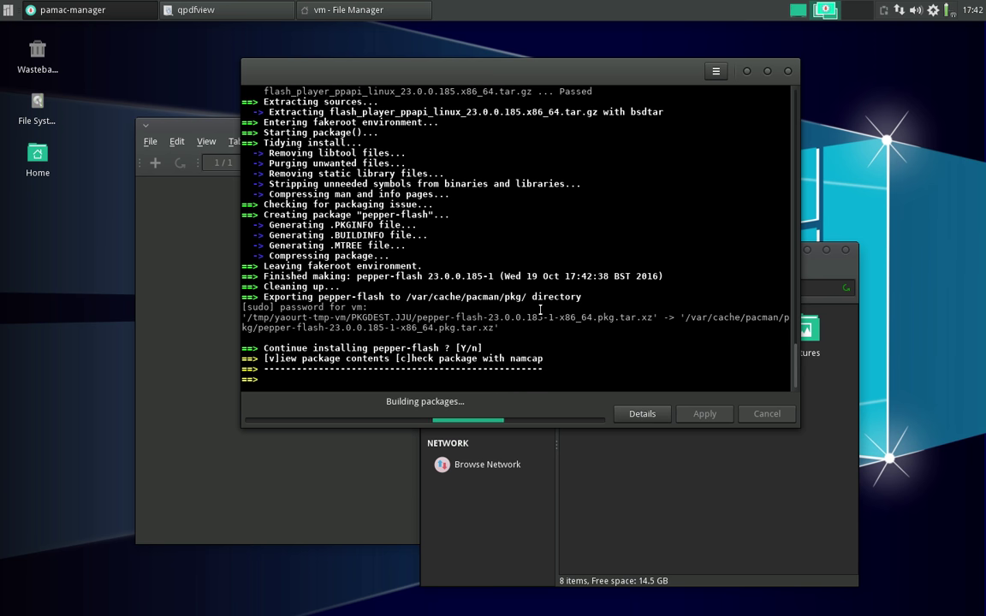
key("Return")
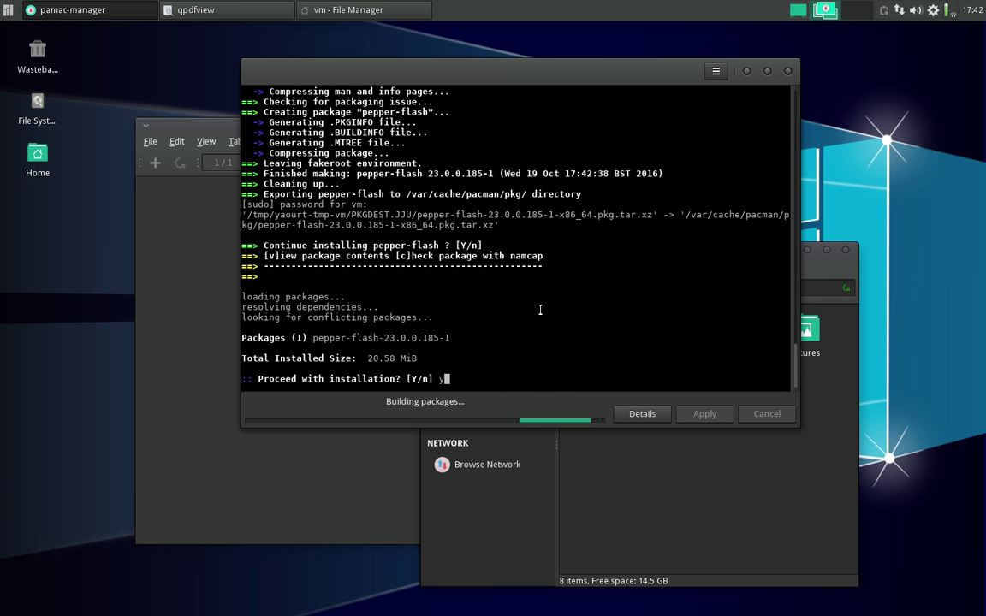
type("y")
key("Return")
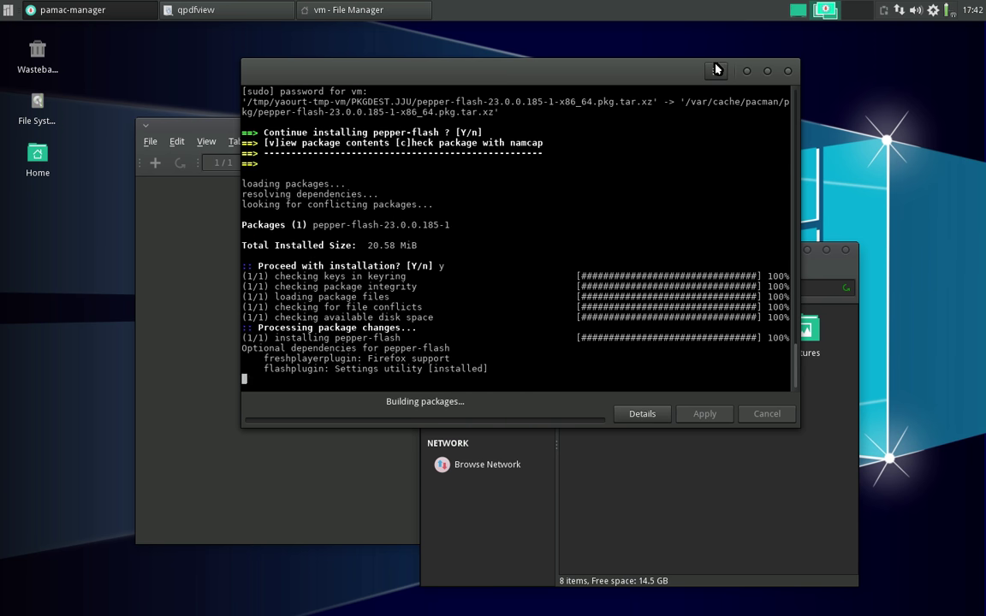
left_click(715, 71)
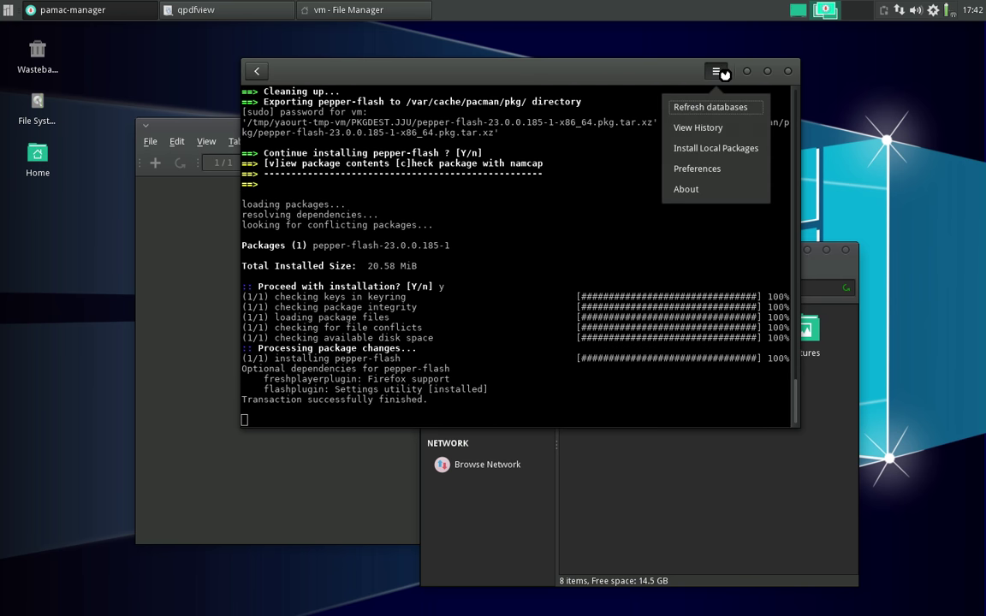
- Authenticate and enable the AUR option 'Do not ask for confirmation when building packages'
left_click(693, 171)
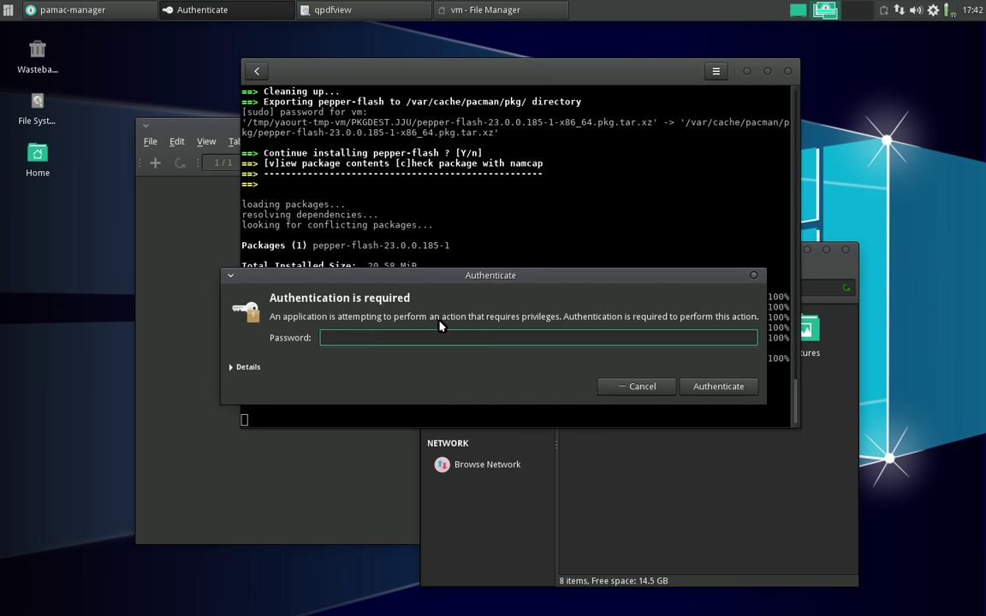
key("Return")
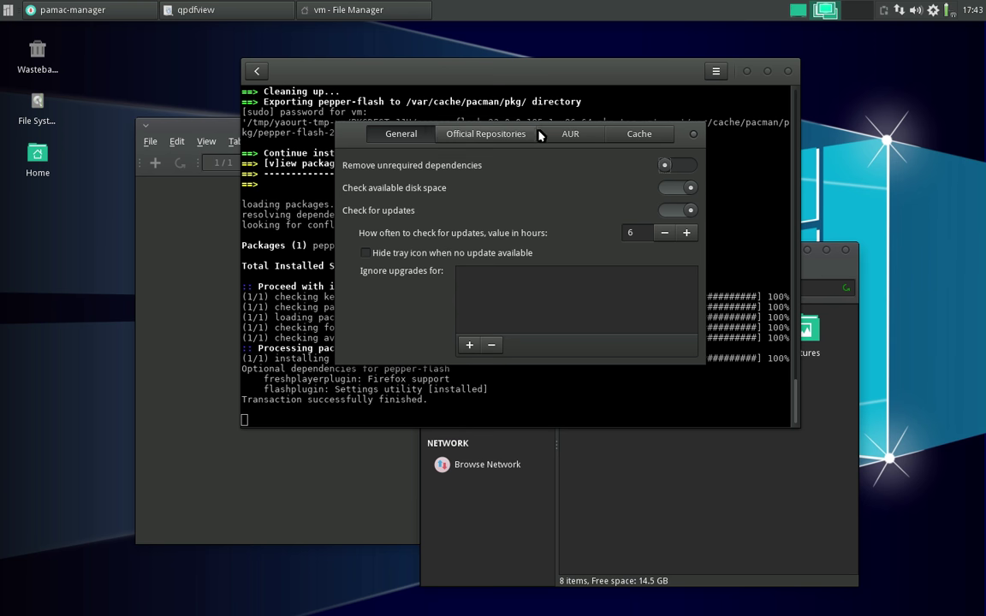
left_click(557, 138)
left_click(432, 258)
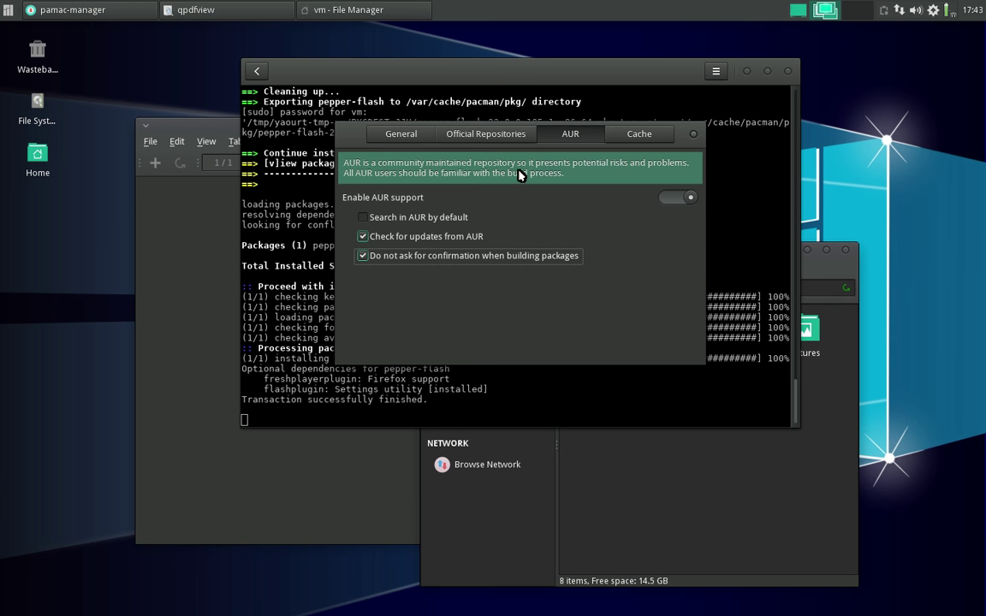
left_click(695, 134)
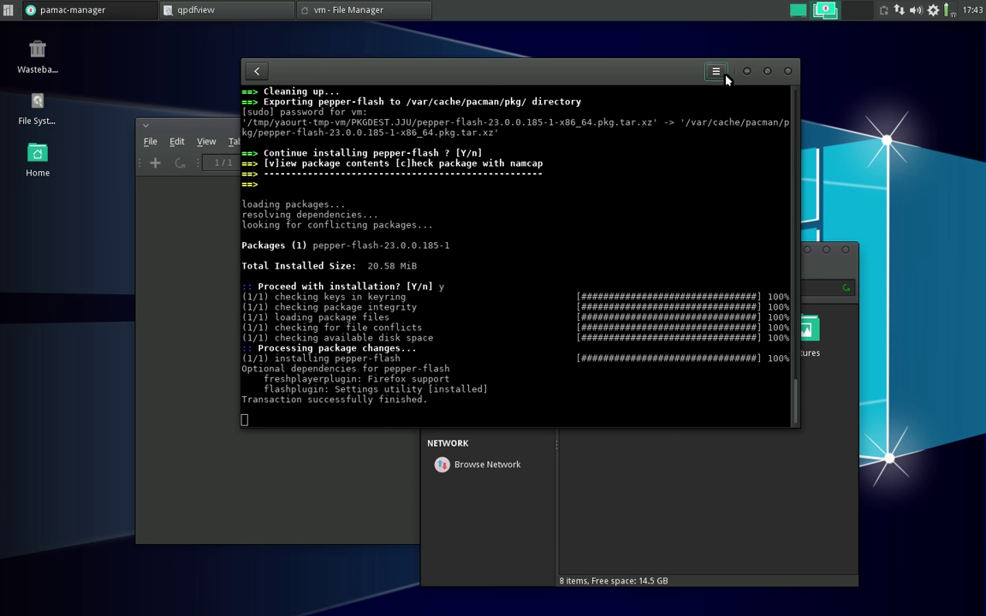
- Return to package search, revisit the chrom and mpv results, then clear the field for a new search
left_click(255, 72)
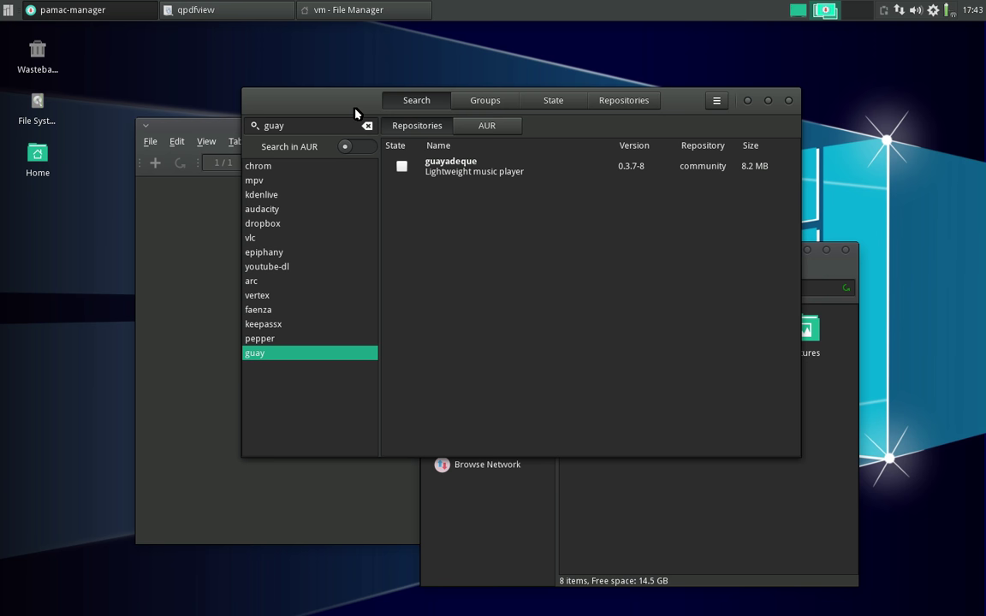
left_click(309, 166)
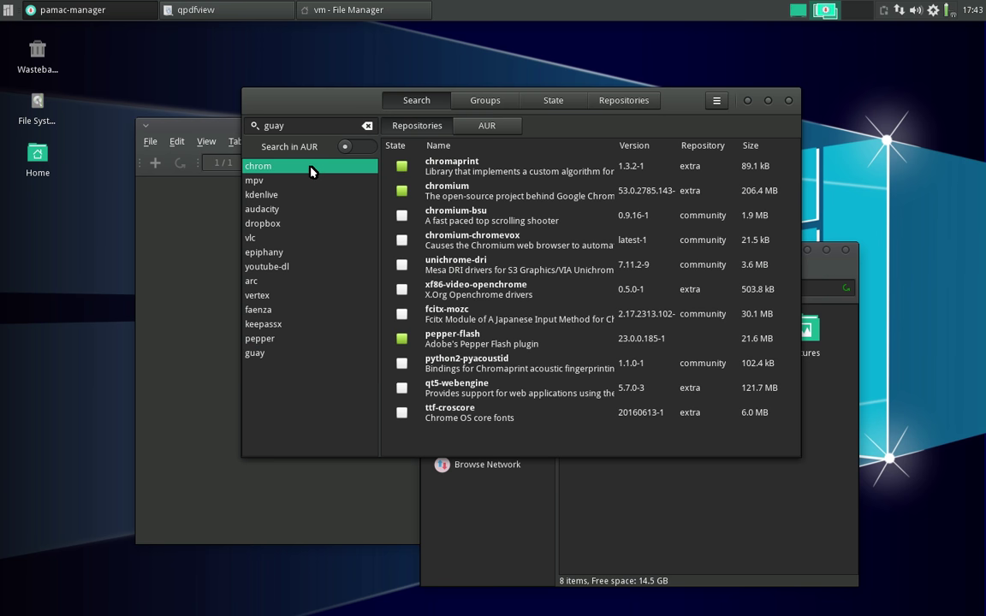
left_click(301, 180)
left_click(267, 165)
left_click(366, 126)
key("ctrl+f")
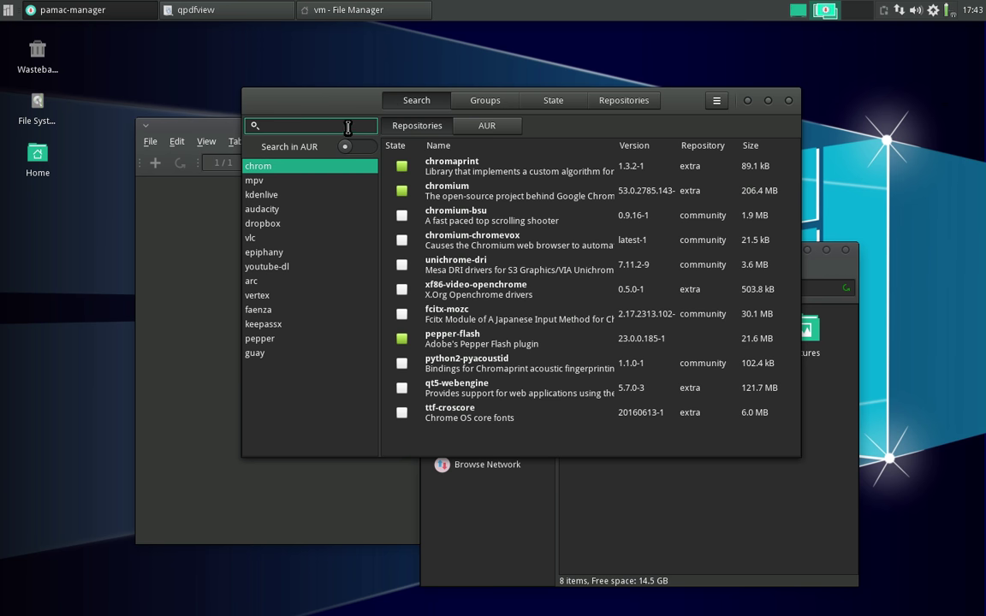
left_click_drag(685, 103, 746, 128)
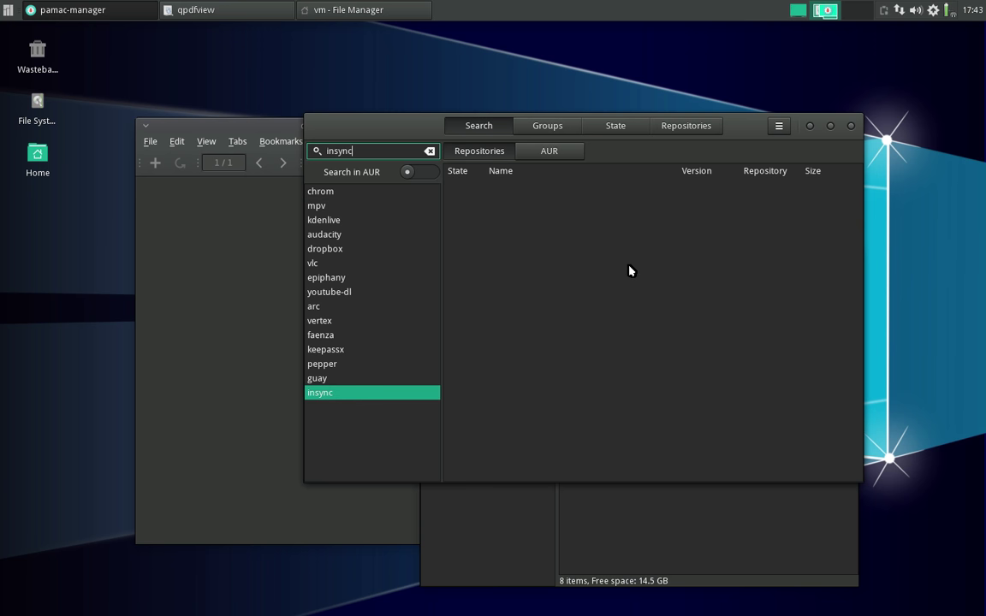
- Mark insync and insync-thunar in the AUR results, then apply and commit the transaction
left_click(542, 159)
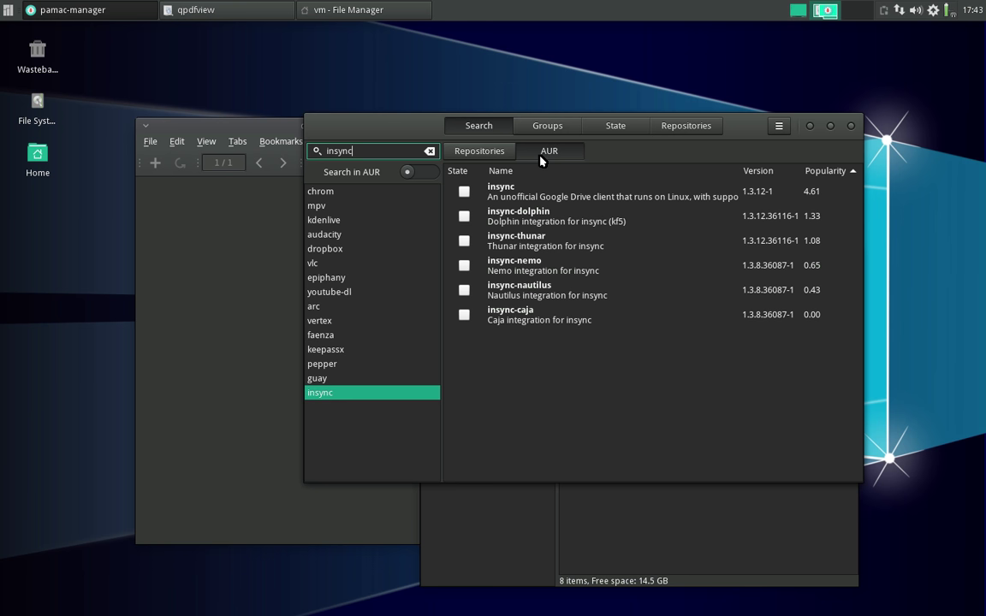
left_click(464, 192)
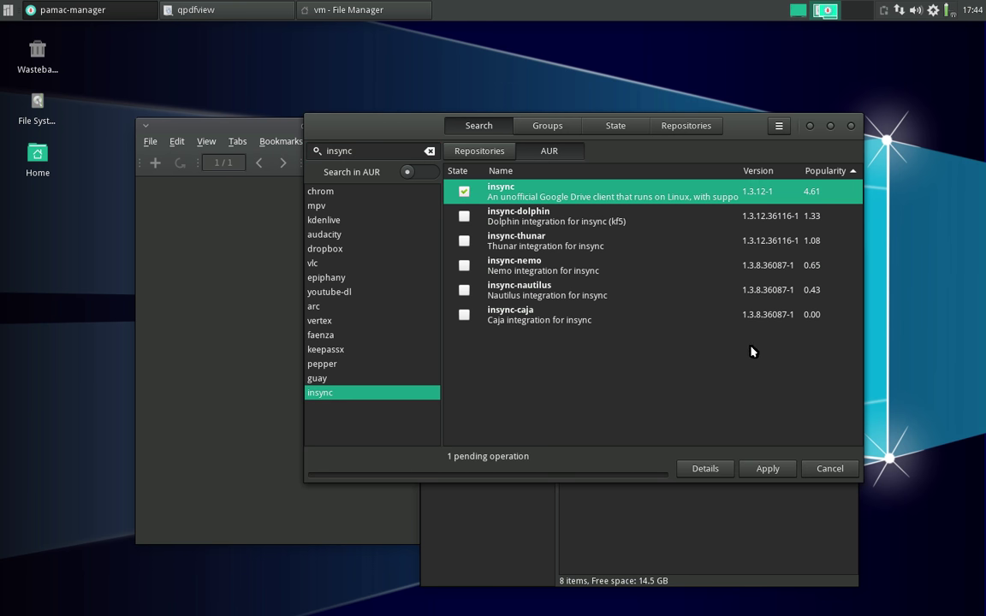
left_click(484, 150)
left_click(533, 154)
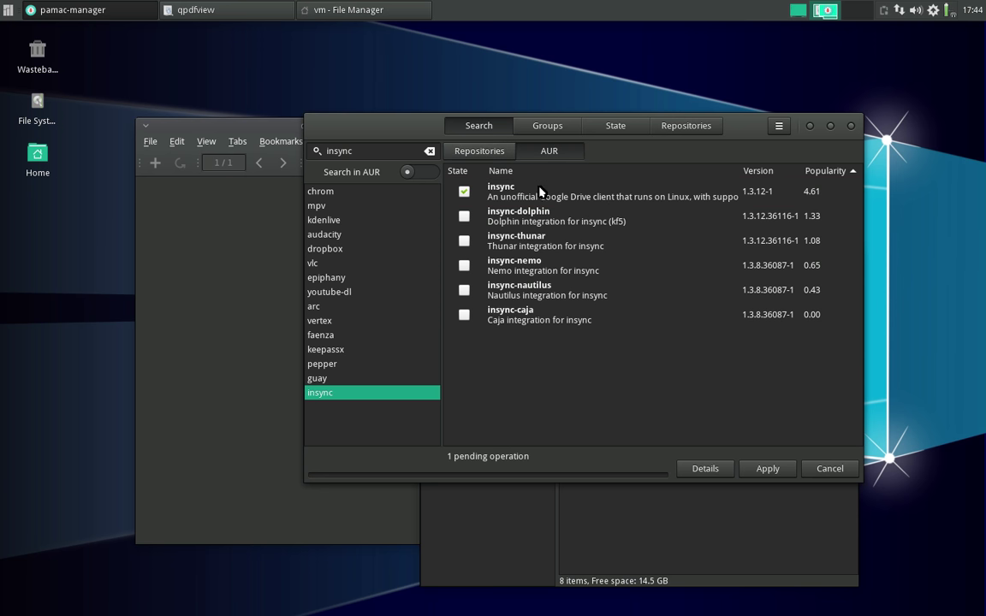
left_click(464, 240)
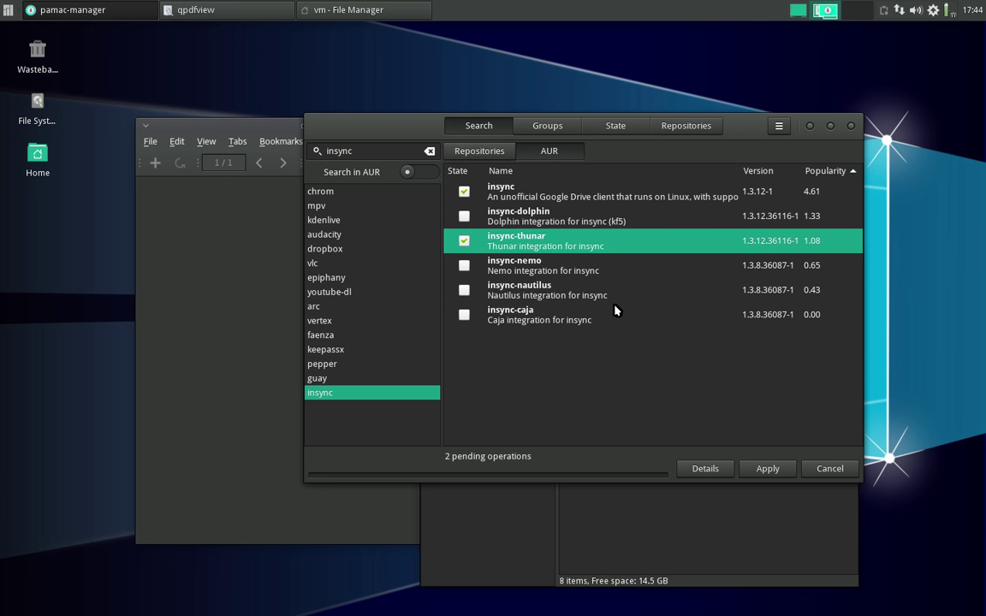
left_click(781, 475)
left_click(753, 190)
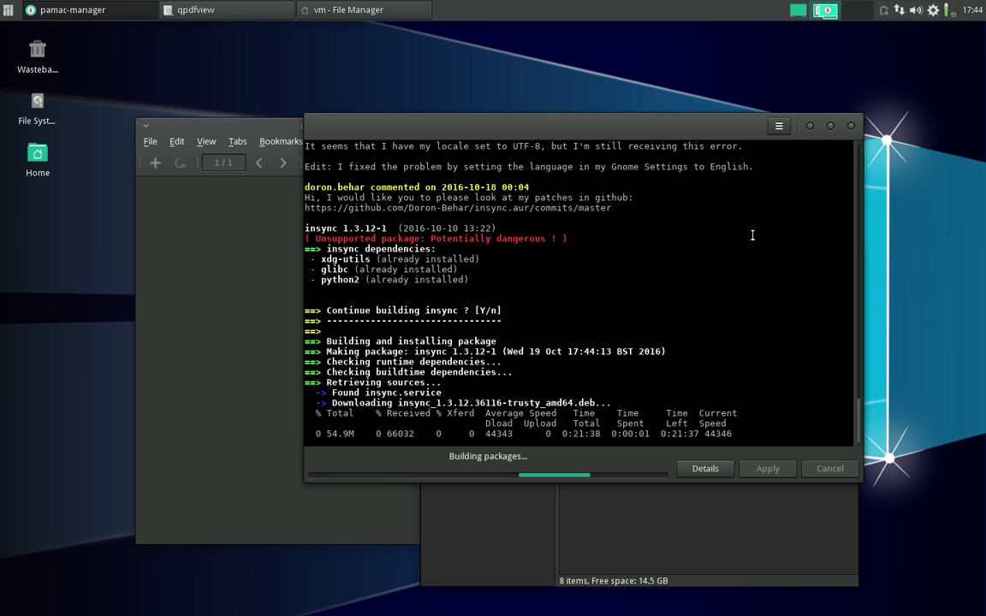
- Close the qpdfview viewer and park the Pamac insync build window at the upper right
left_click_drag(689, 126, 764, 67)
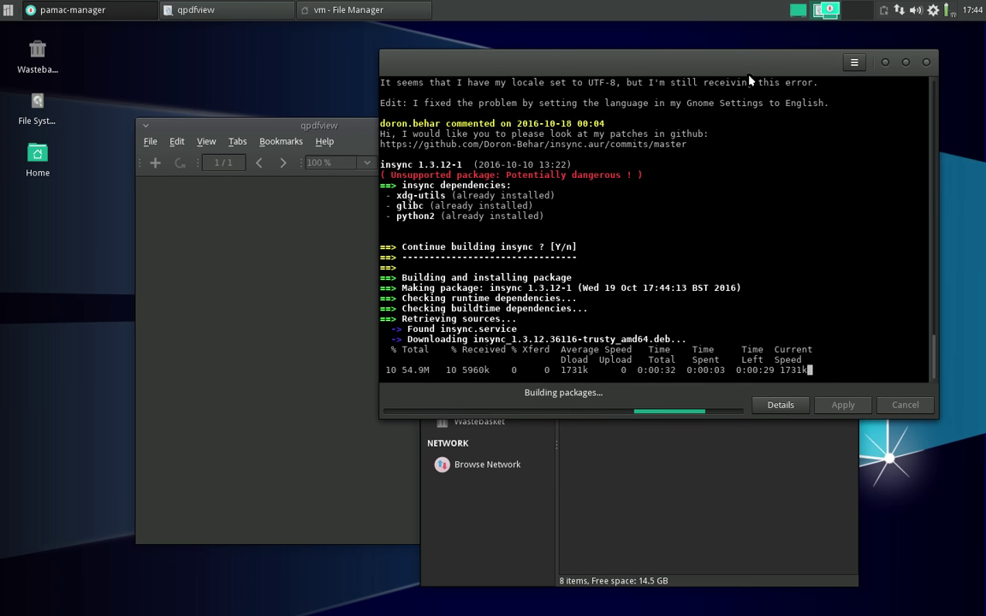
left_click_drag(304, 122, 265, 139)
left_click(494, 142)
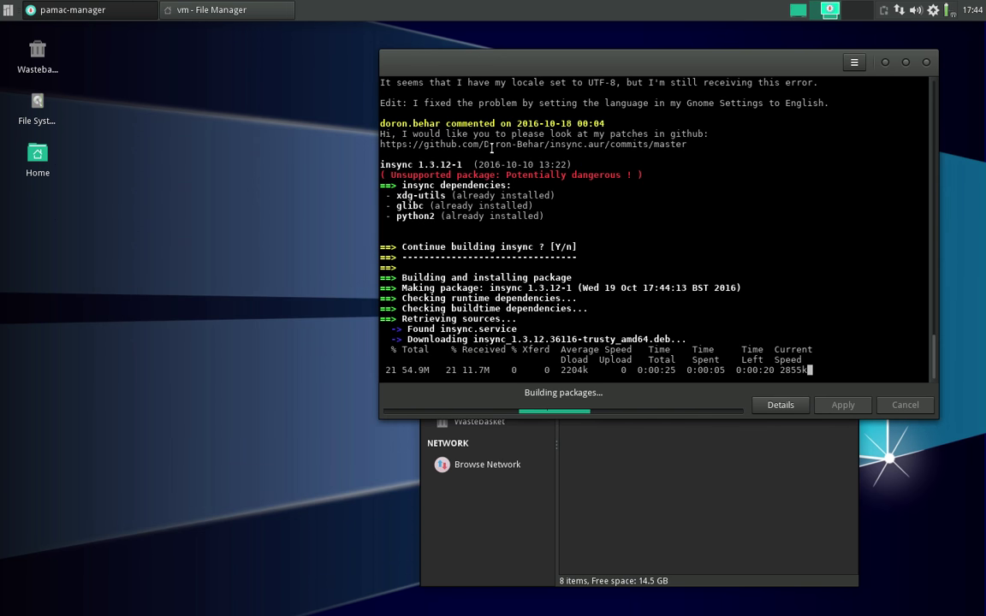
left_click_drag(605, 66, 621, 58)
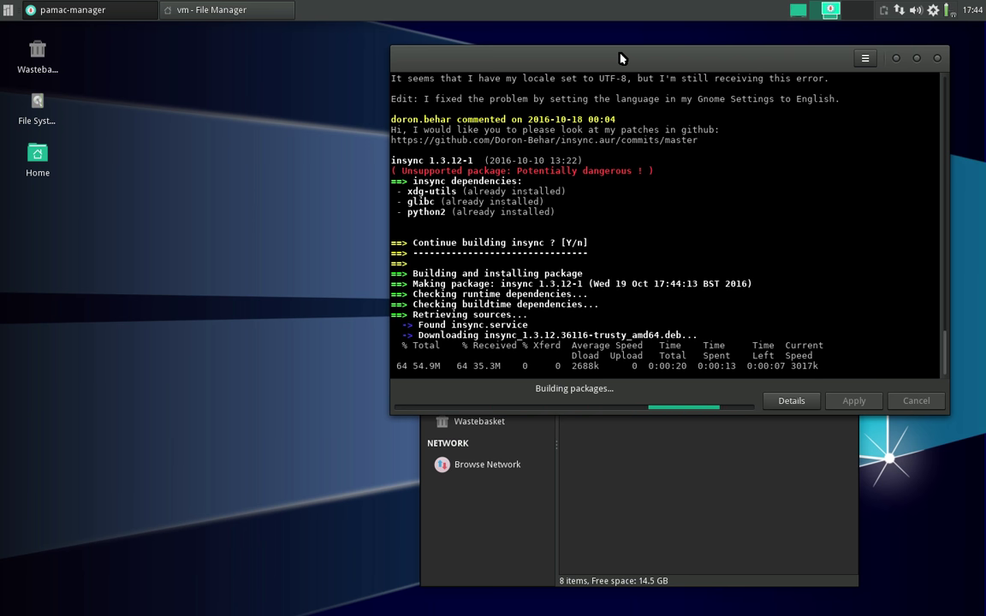
left_click_drag(620, 54, 613, 51)
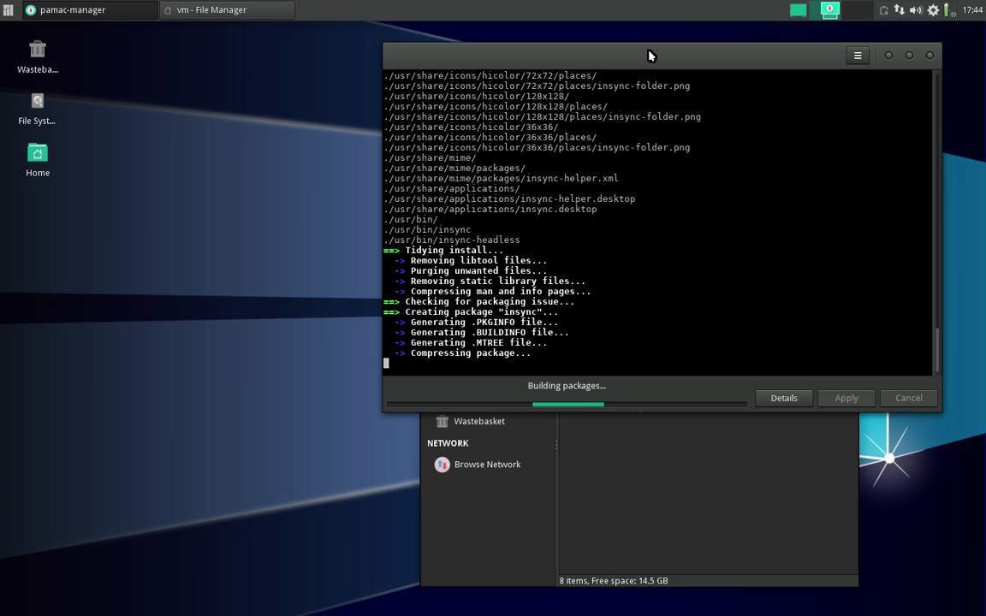
- Open Appearance from the Whisker Menu settings and apply the Xfce-dusk style
left_click(7, 11)
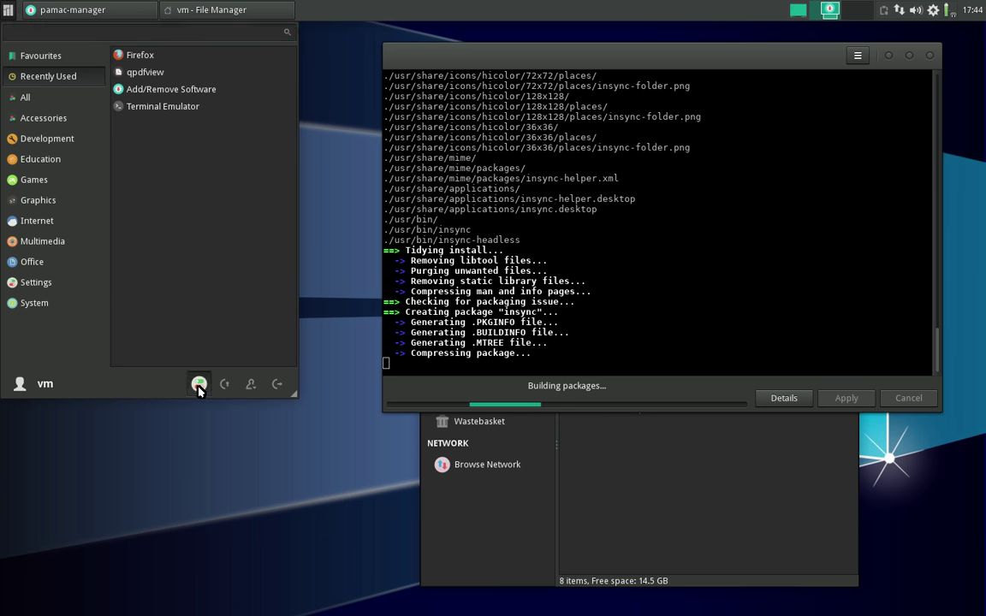
left_click(198, 385)
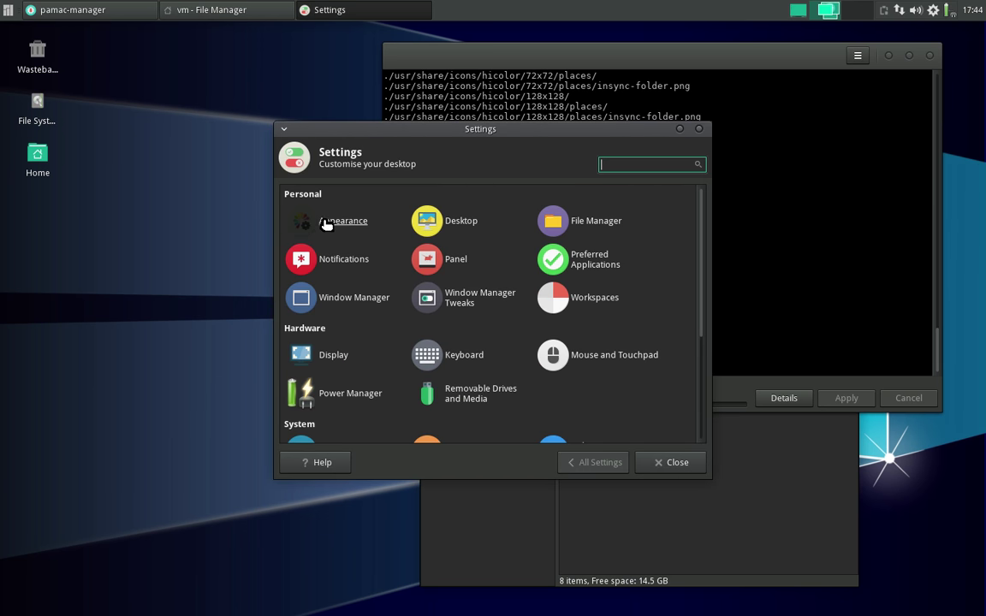
left_click(341, 221)
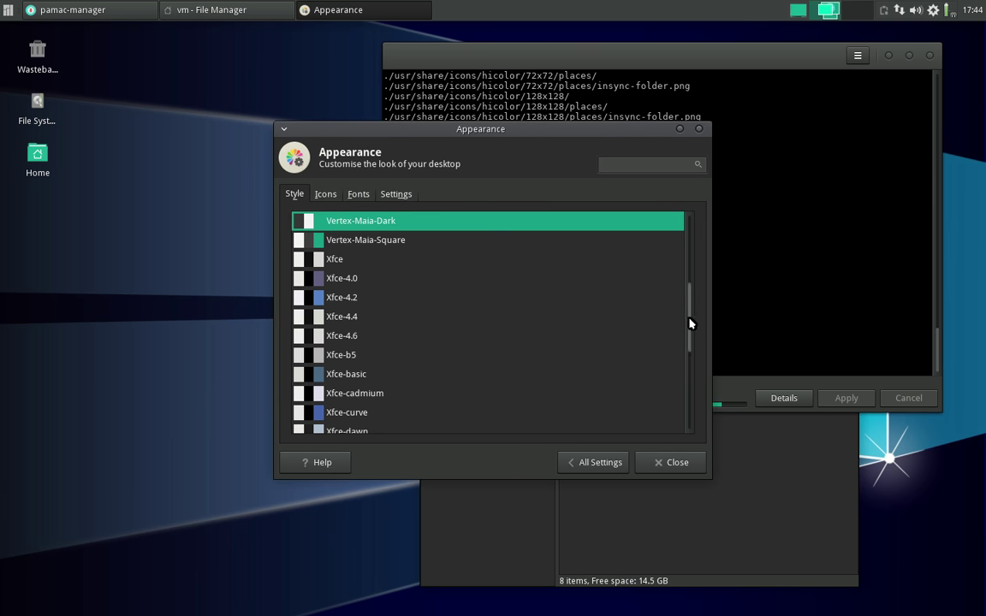
left_click_drag(688, 303, 689, 351)
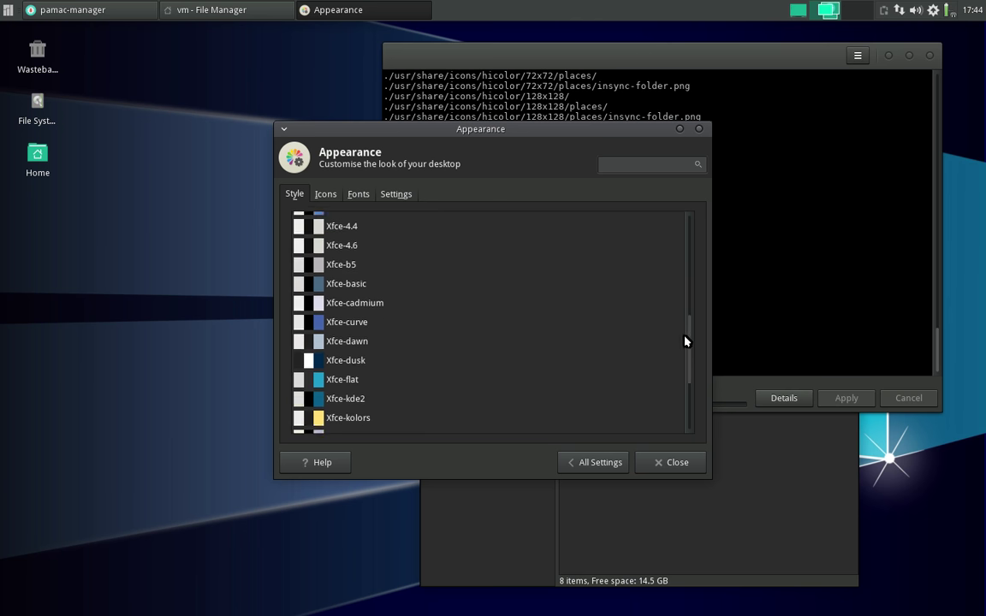
left_click(312, 322)
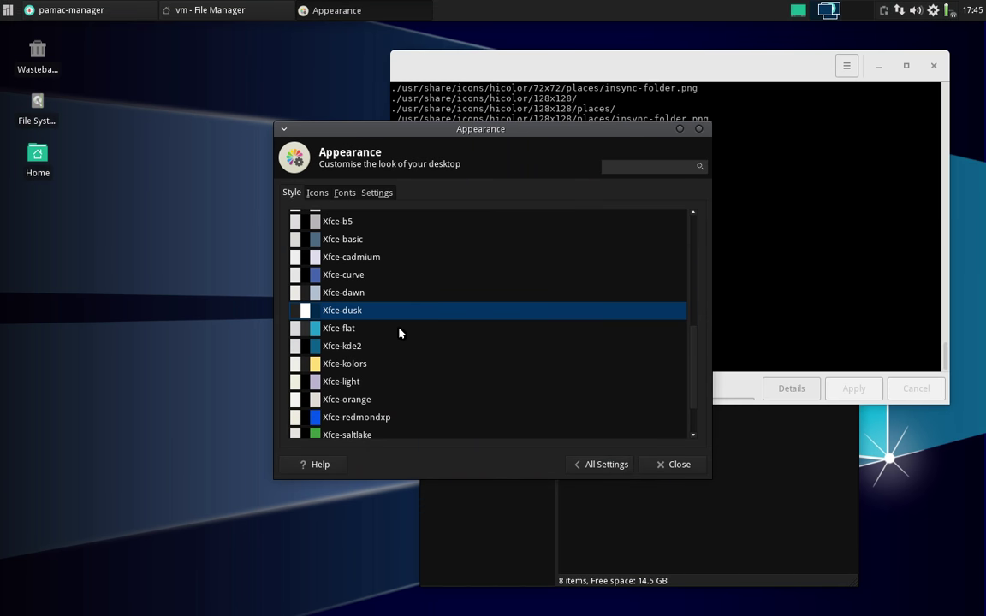
- Switch the desktop style to Arc-Dark, keeping the Pamac build window visible beside Appearance
left_click_drag(629, 135, 394, 173)
mouse_move(673, 60)
left_mouse_down()
mouse_move(675, 73)
mouse_move(680, 61)
mouse_move(666, 68)
left_mouse_up()
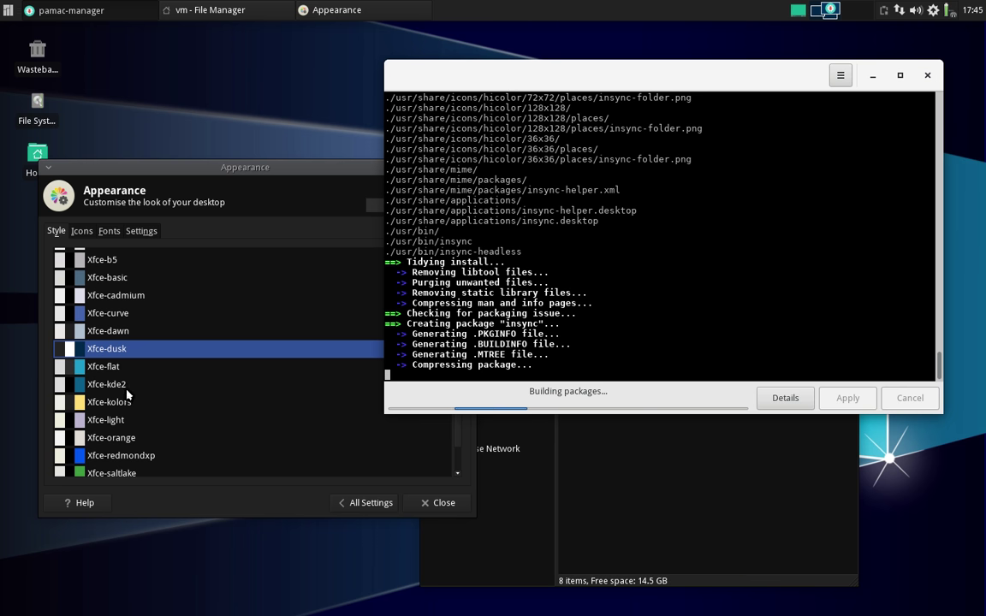
left_click_drag(205, 167, 285, 148)
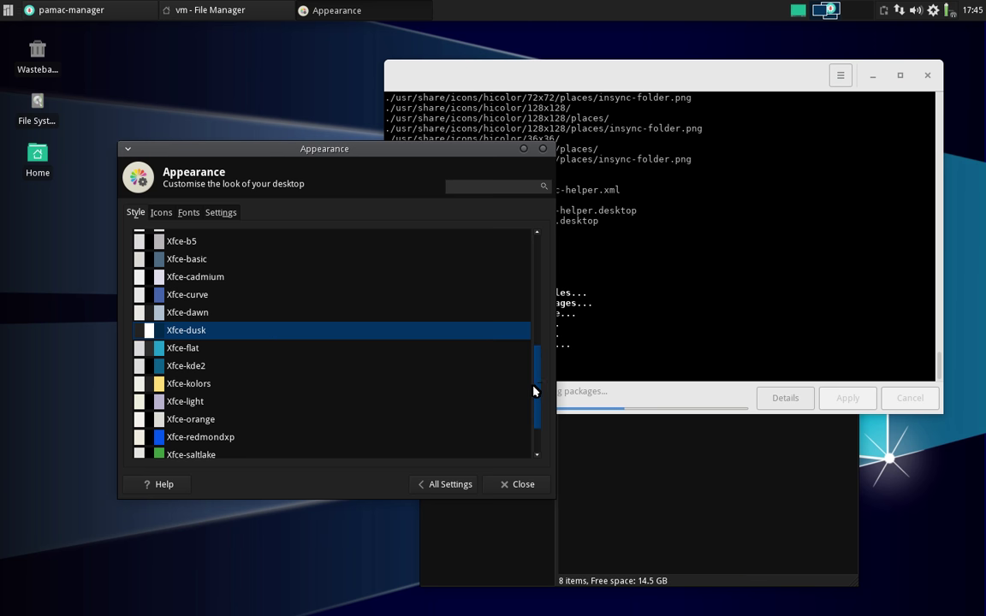
left_click_drag(534, 391, 531, 317)
left_click_drag(385, 151, 420, 150)
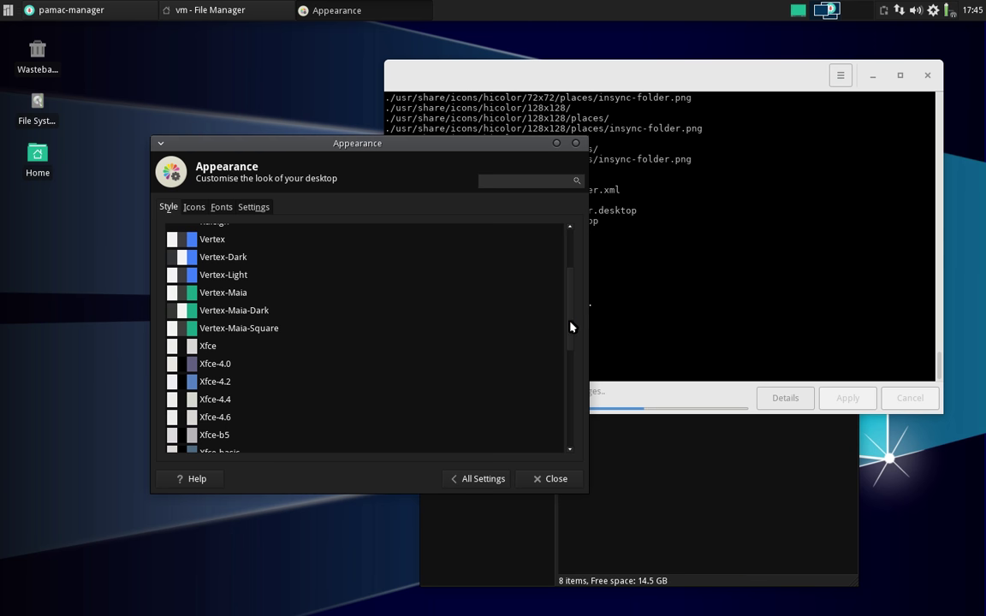
scroll(572, 325, "up", 3)
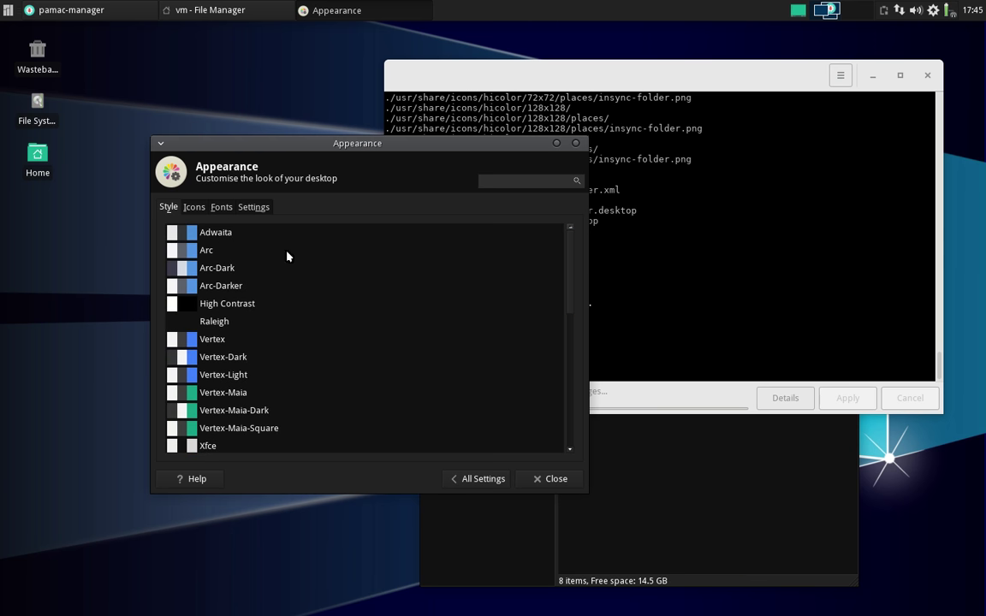
left_click(201, 271)
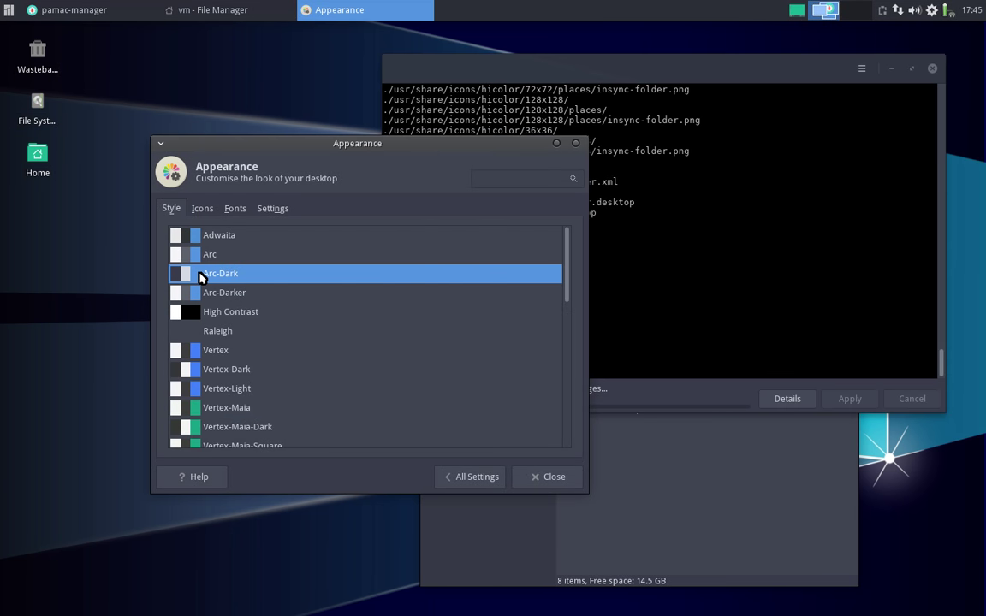
left_click_drag(445, 144, 387, 180)
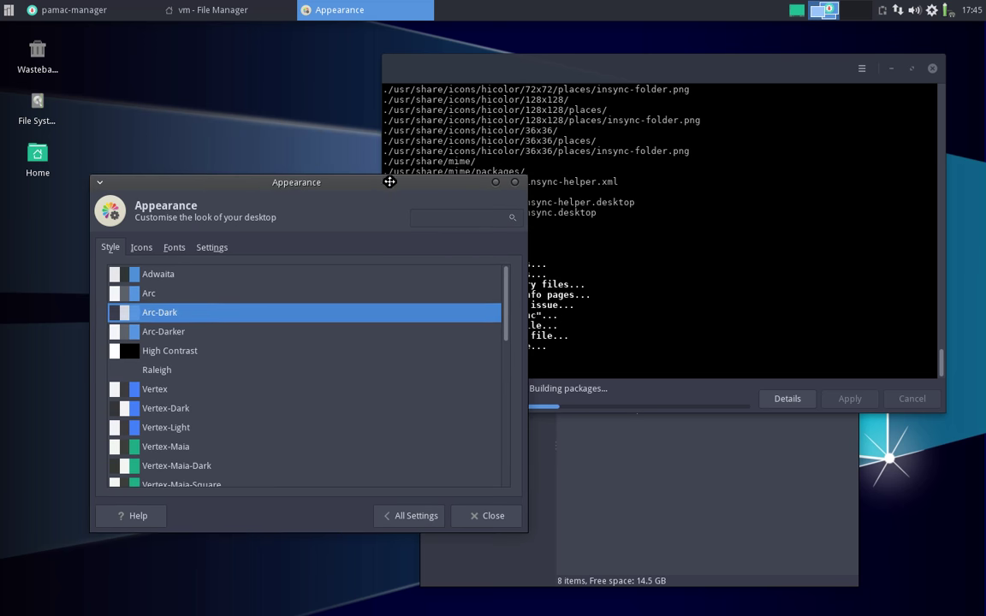
left_click(694, 60)
mouse_move(695, 59)
left_mouse_down()
mouse_move(614, 93)
mouse_move(614, 206)
mouse_move(671, 59)
mouse_move(700, 52)
left_mouse_up()
left_click(296, 185)
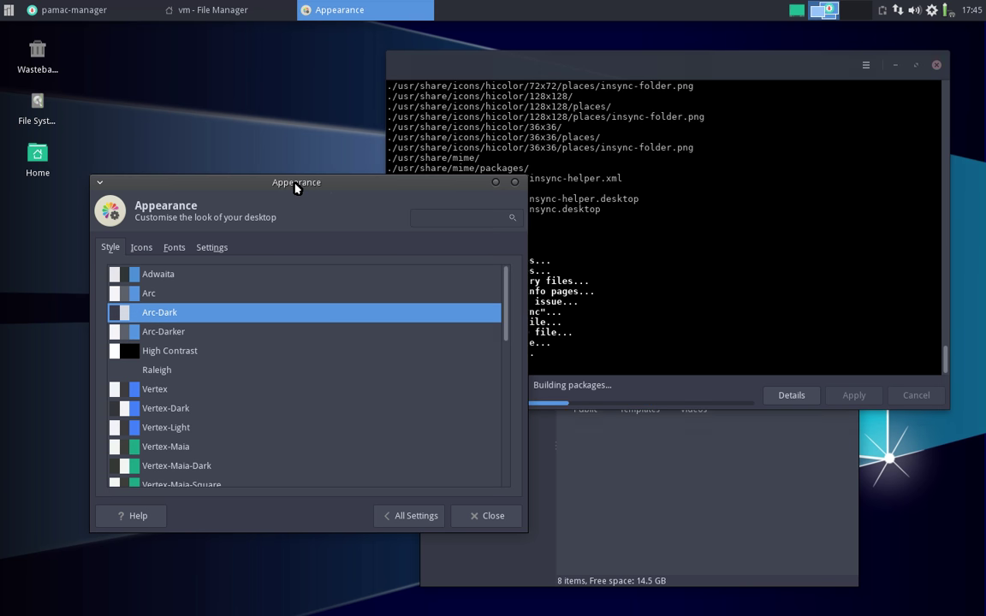
- Compare the Faenza and Faenza-Darkest icon themes and keep Faenza-Darkest
left_click(141, 247)
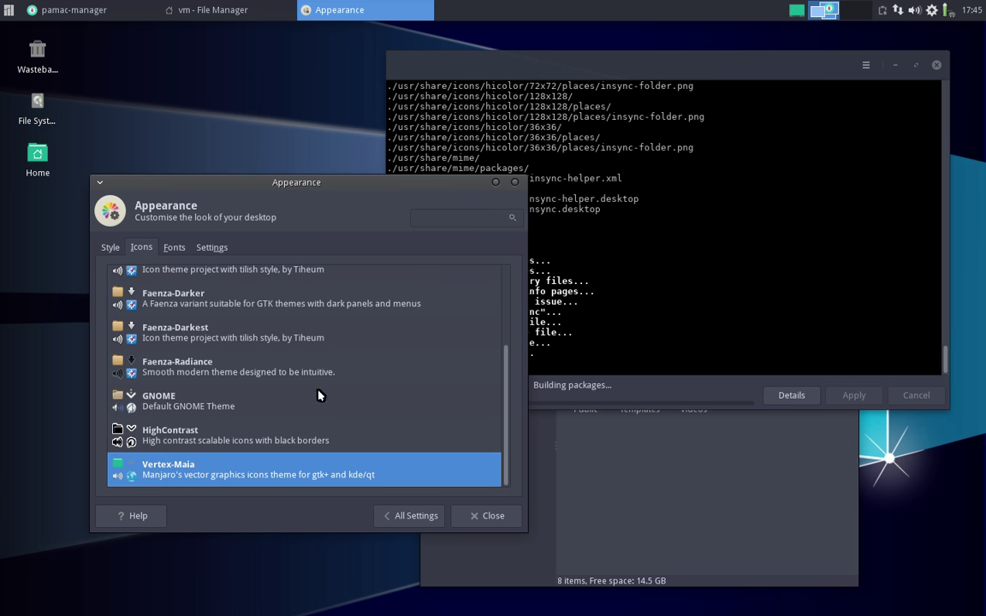
left_click(193, 332)
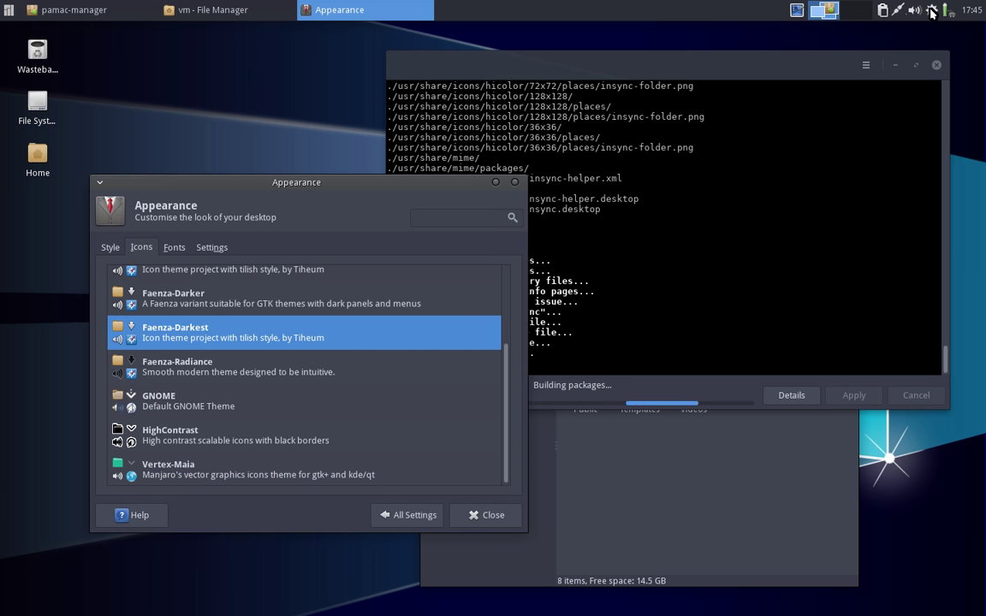
left_click_drag(504, 367, 501, 309)
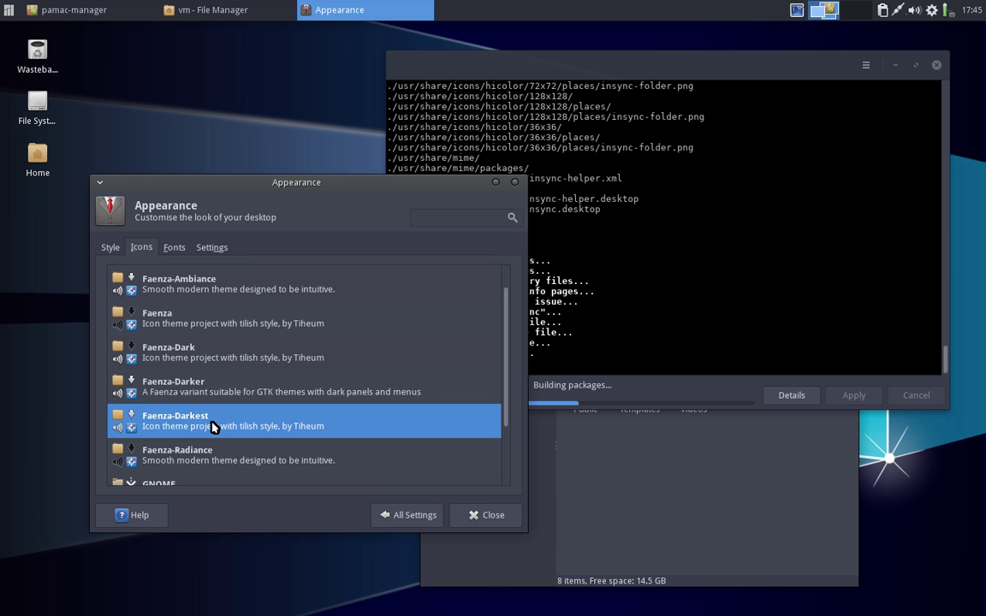
left_click(191, 317)
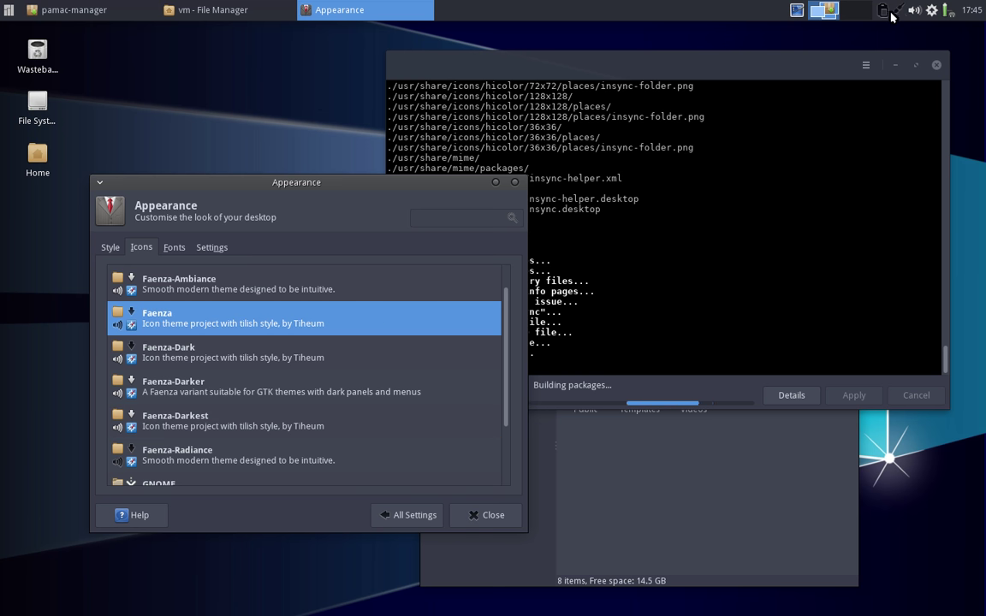
left_click(697, 447)
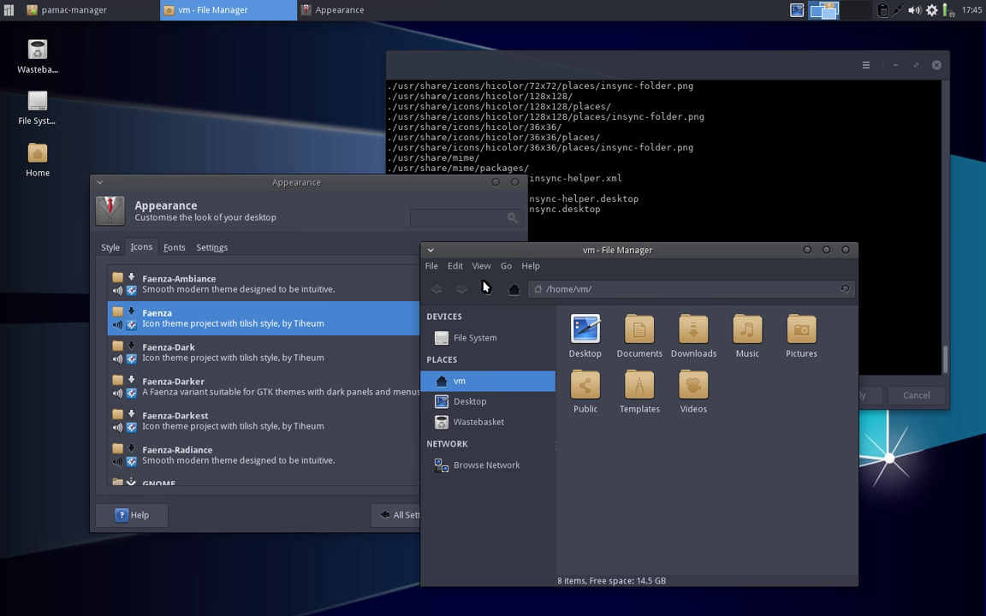
left_click(431, 266)
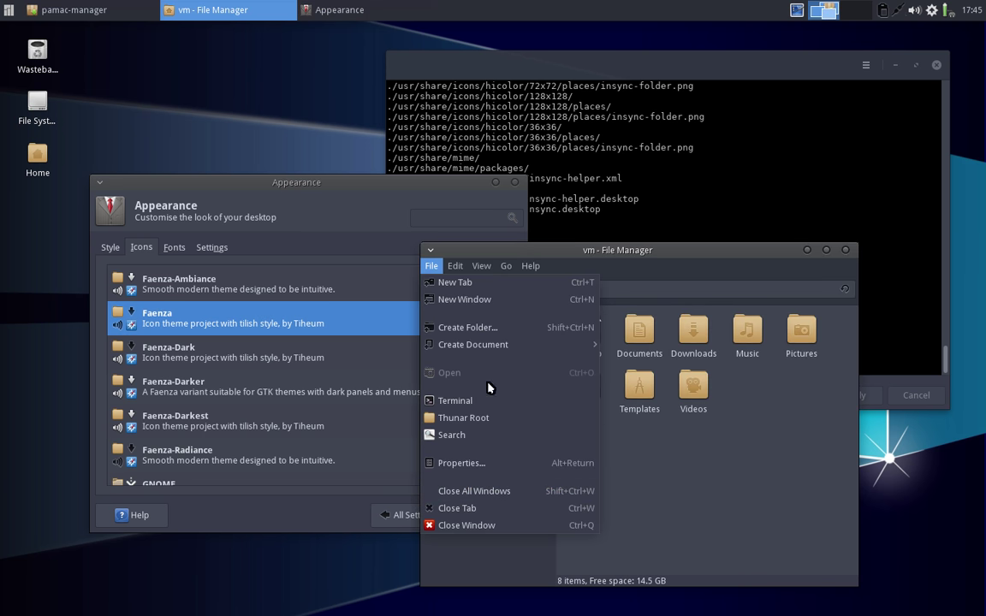
left_click(191, 386)
left_click(187, 435)
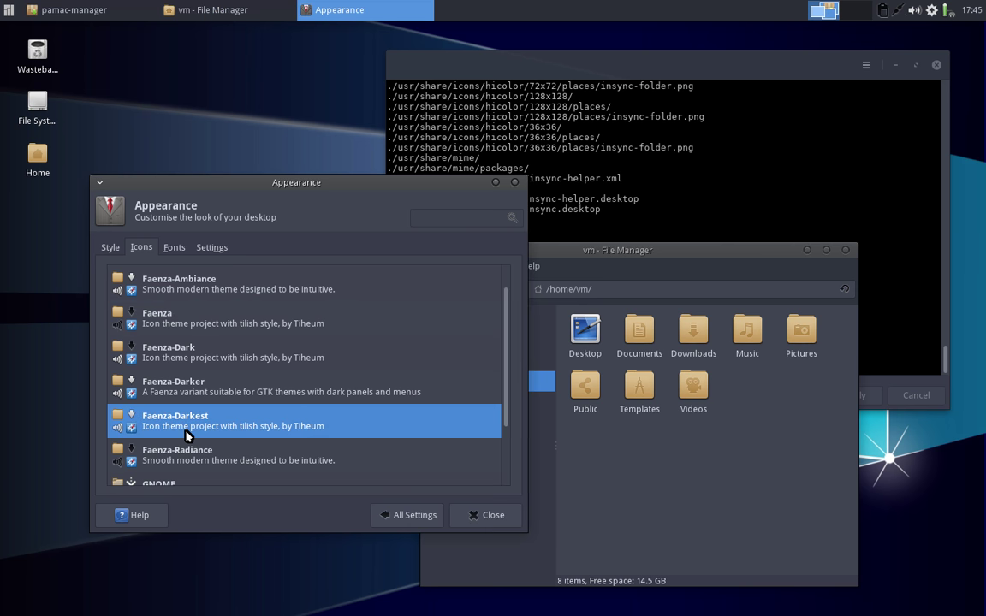
- Browse the file manager's file actions list without choosing anything
left_click(622, 252)
left_click(431, 266)
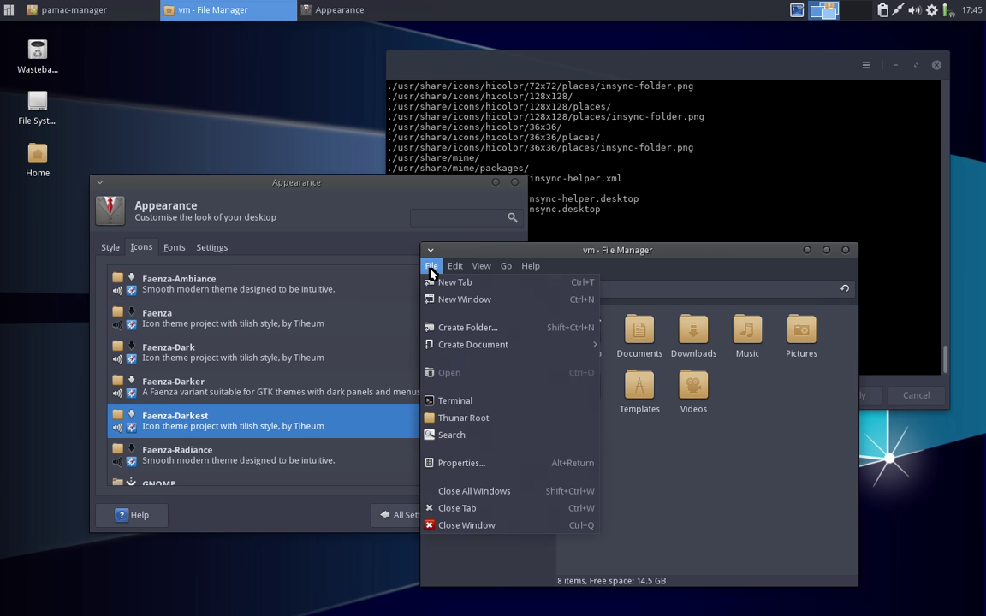
left_click(432, 266)
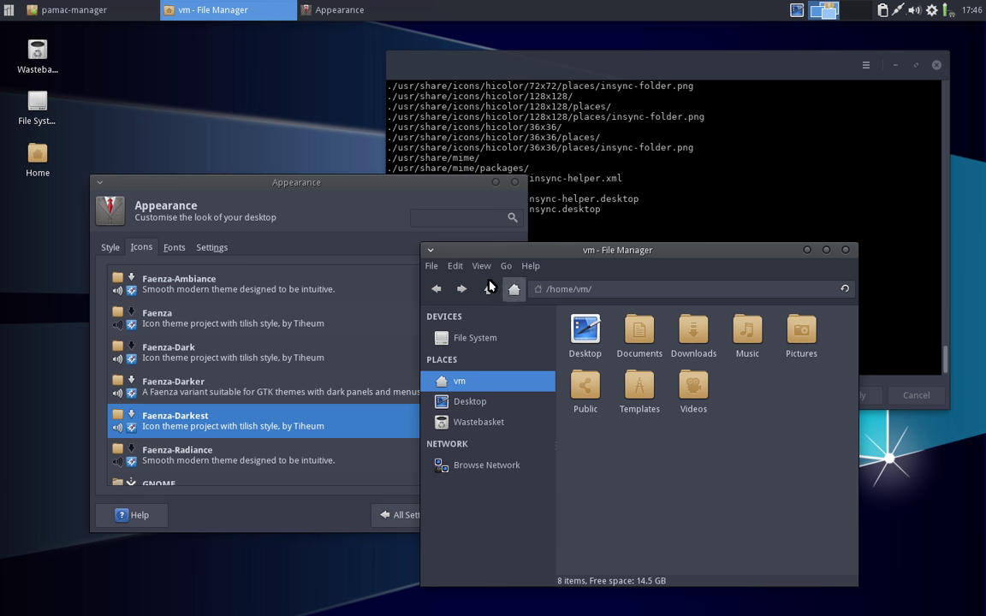
left_click(432, 267)
left_click(432, 266)
- Glance at the Fonts settings, then return to the All Settings overview
left_click(272, 177)
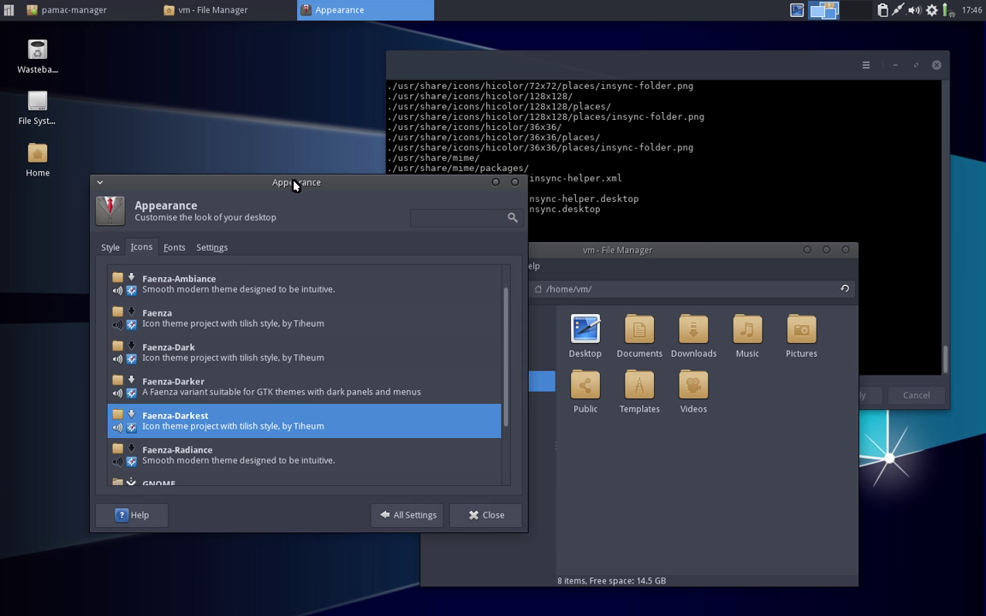
left_click(173, 247)
left_click(142, 247)
left_click(172, 248)
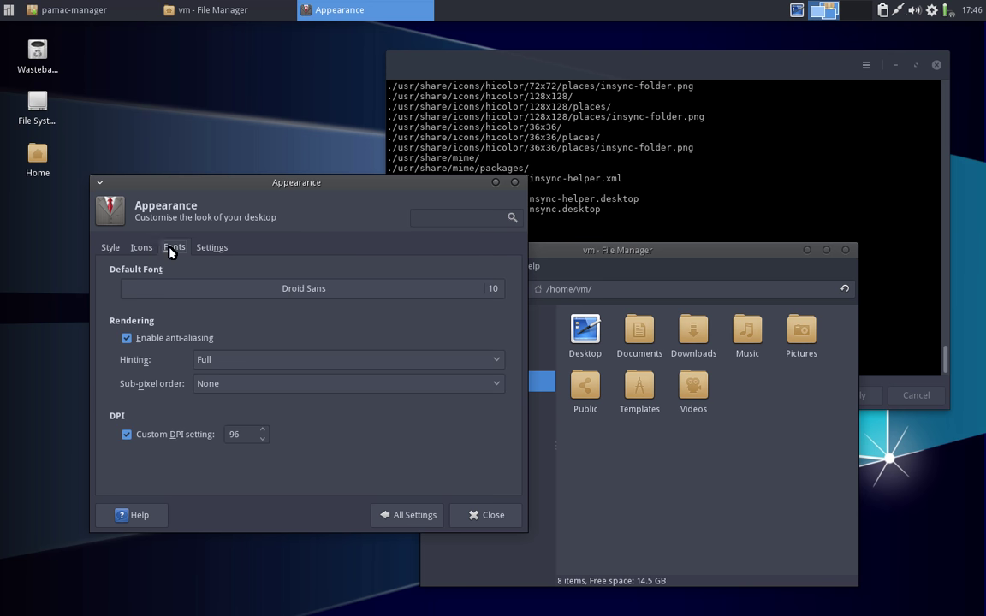
left_click(152, 250)
left_click(415, 516)
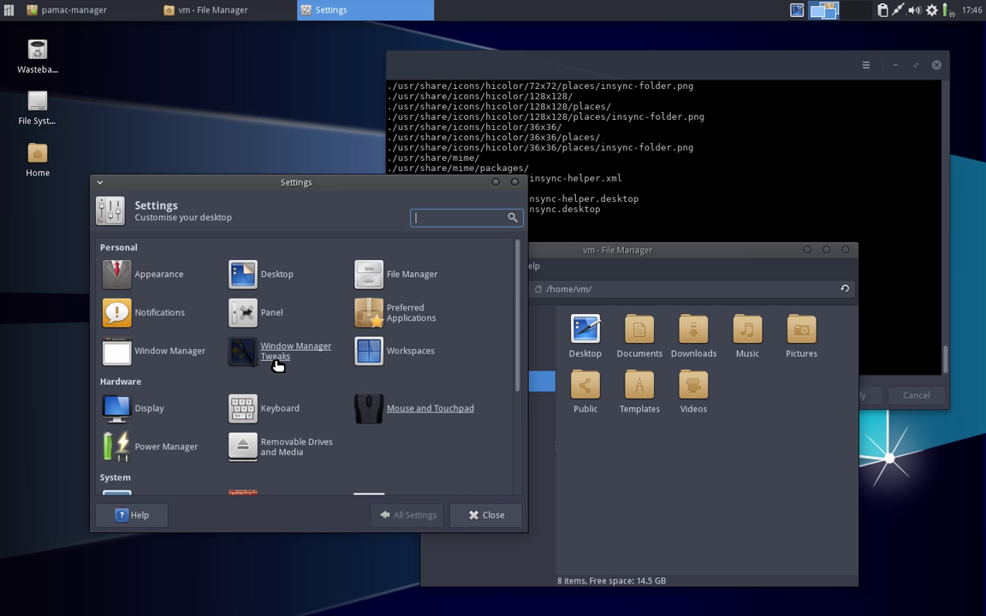
- Try Vertex-Dark and Arc-Dark window themes, settle on Arc-Darker, and close Window Manager settings
left_click(171, 351)
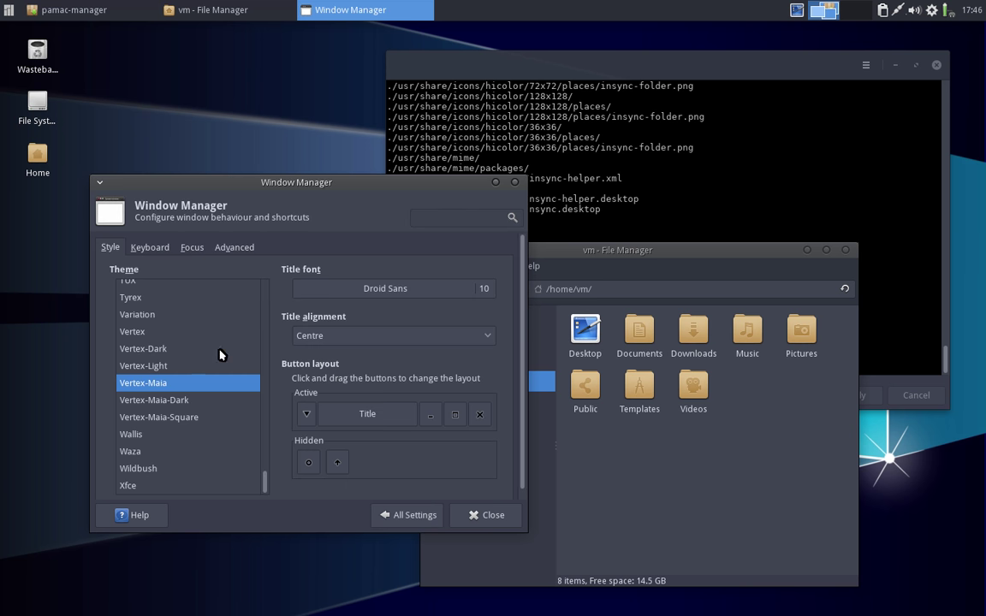
left_click_drag(232, 182, 265, 152)
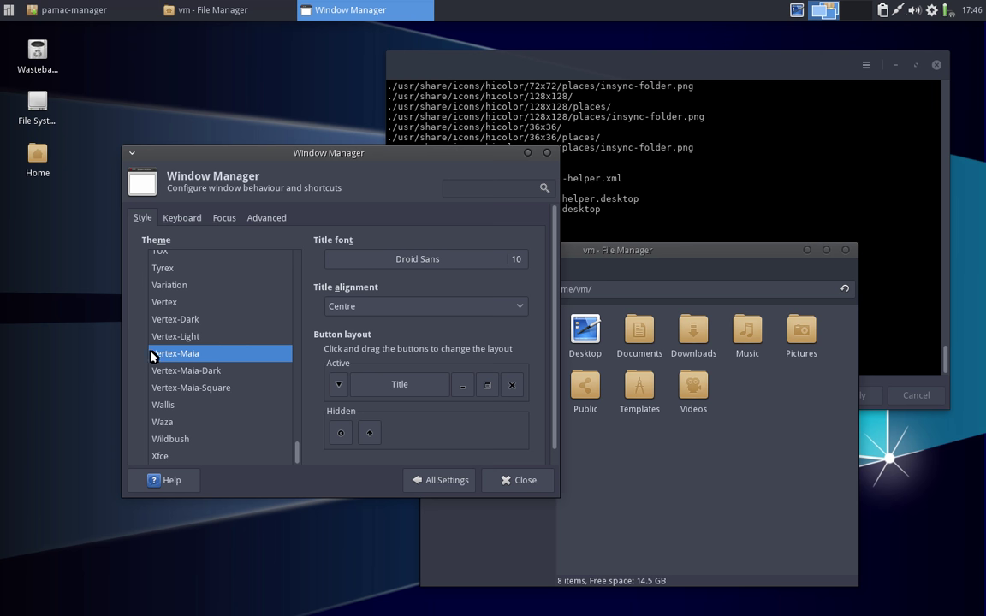
left_click(167, 320)
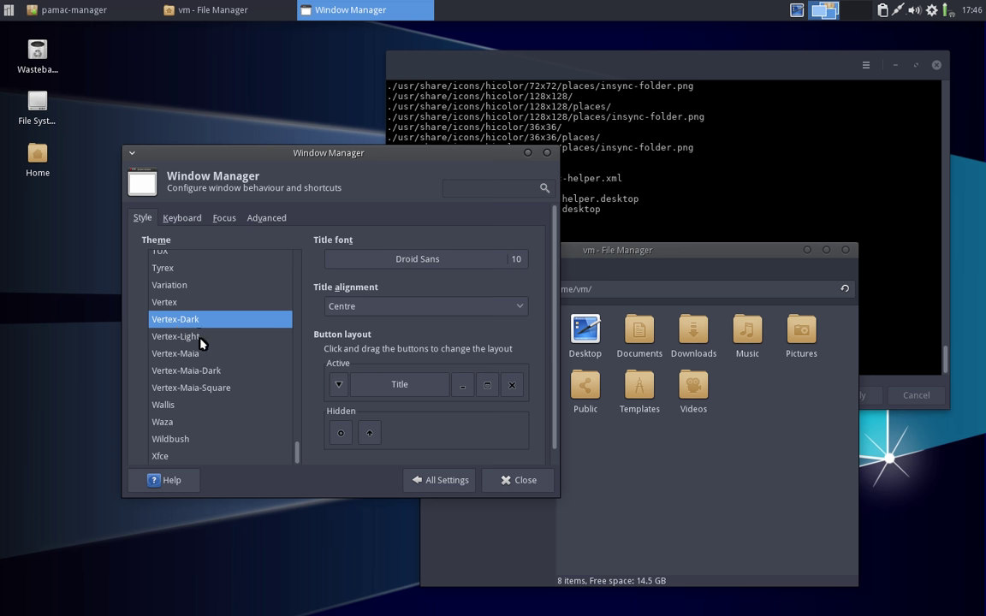
left_click(191, 356)
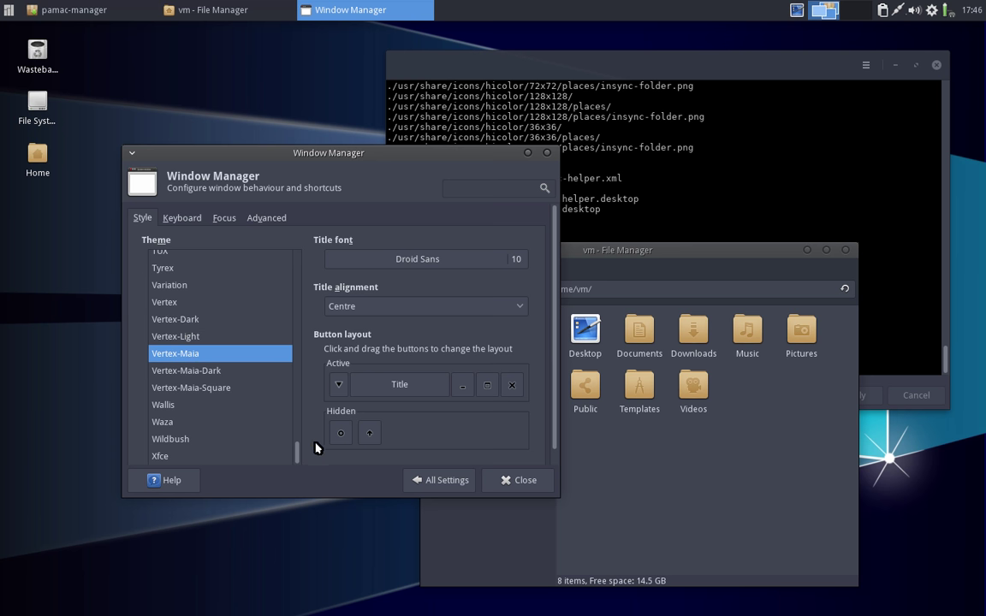
left_click_drag(297, 451, 284, 248)
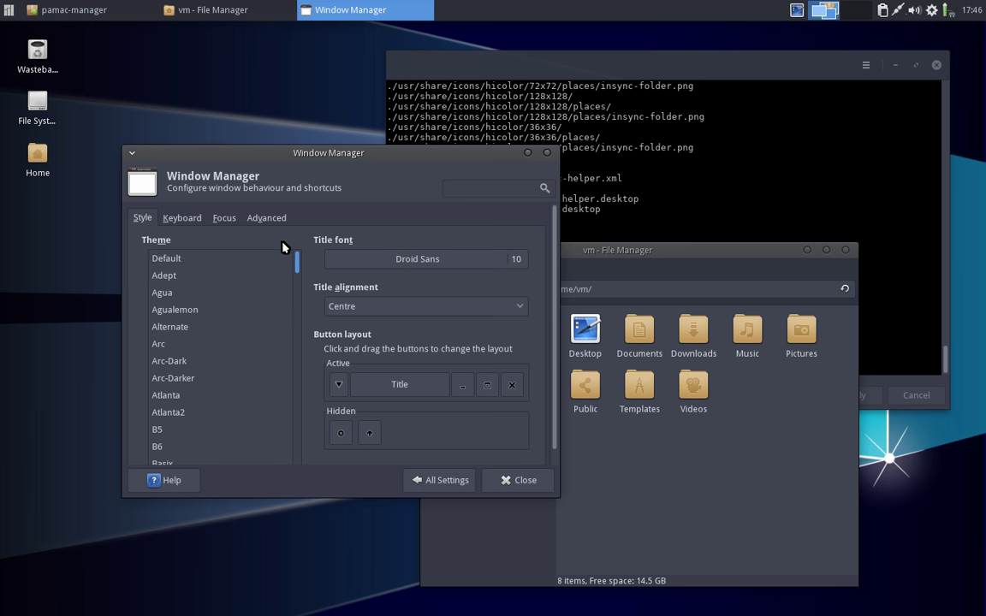
left_click(184, 362)
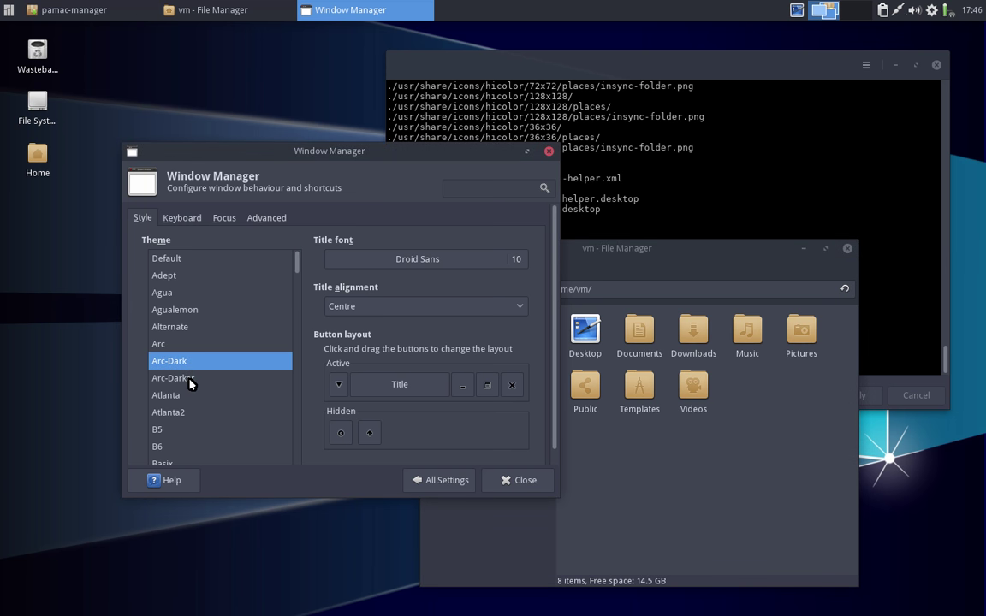
left_click(190, 380)
mouse_move(345, 151)
left_mouse_down()
mouse_move(344, 469)
mouse_move(484, 160)
mouse_move(334, 146)
left_mouse_up()
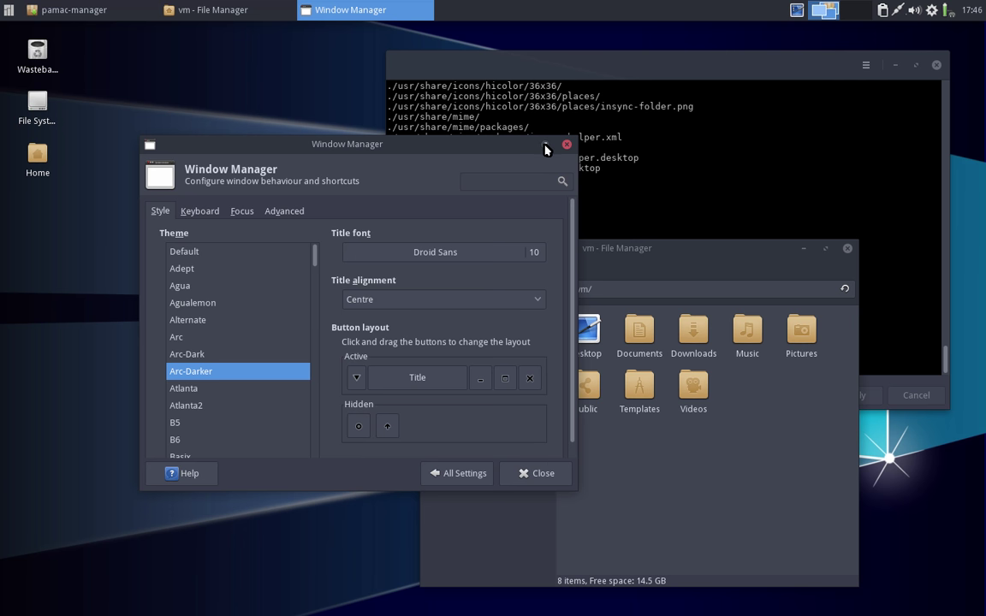
left_click(556, 473)
left_click_drag(636, 253, 377, 218)
left_click(566, 279)
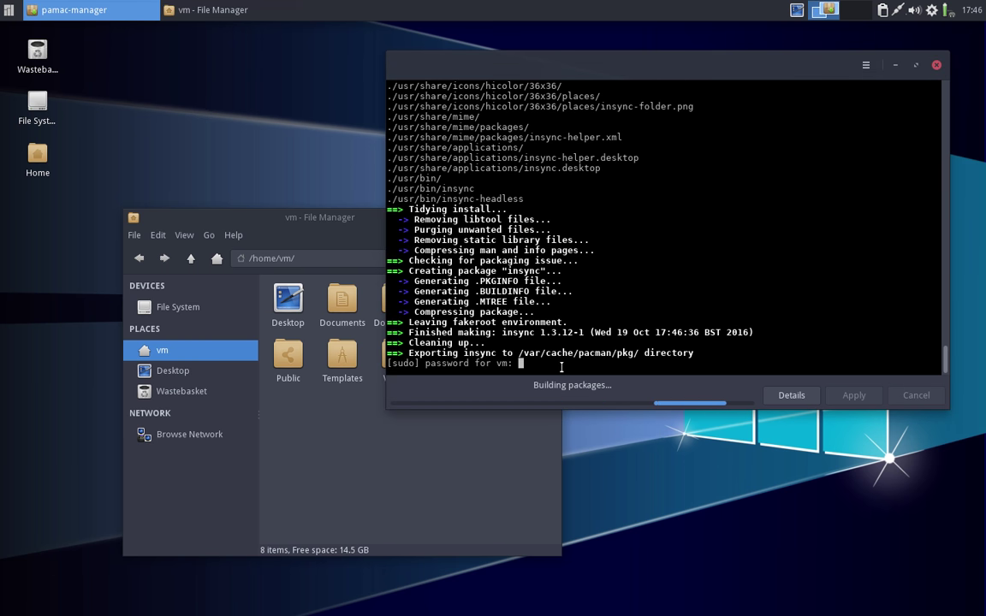
- Submit the administrator password so Pamac installs insync and insync-thunar 1.3.12.36116-1 successfully
key("Return")
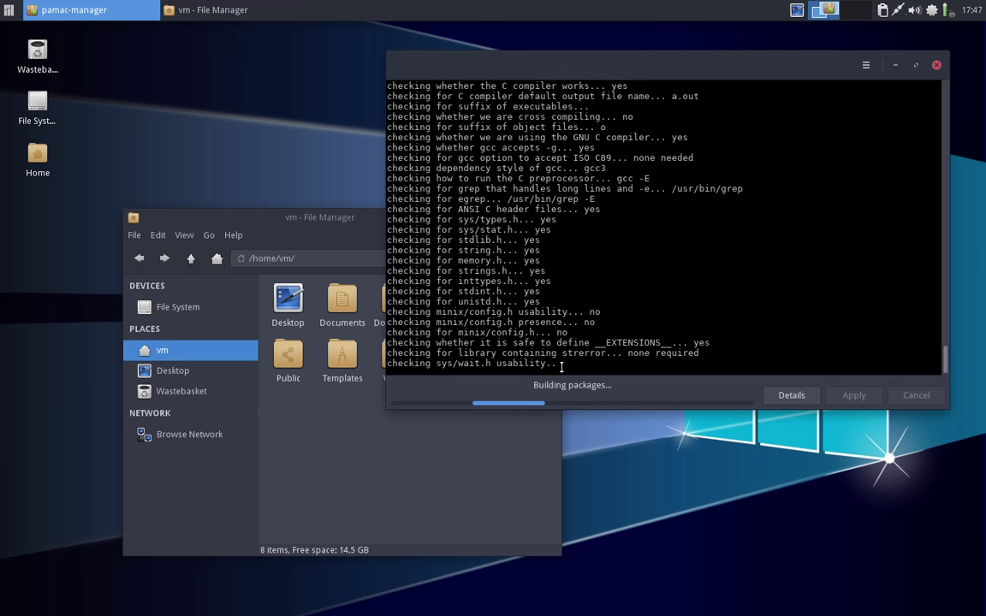
left_click_drag(291, 217, 266, 227)
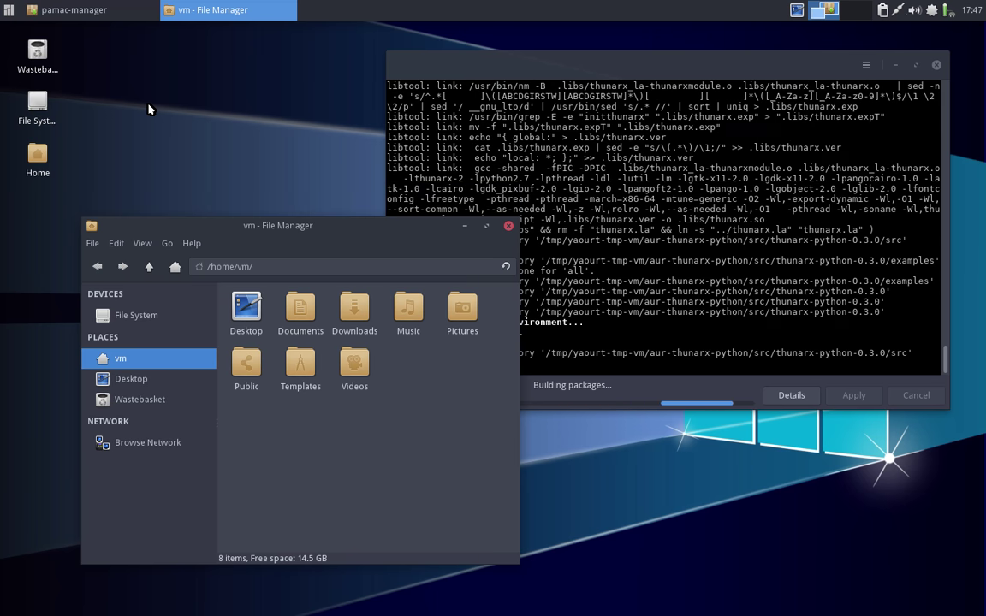
left_click_drag(377, 231, 355, 233)
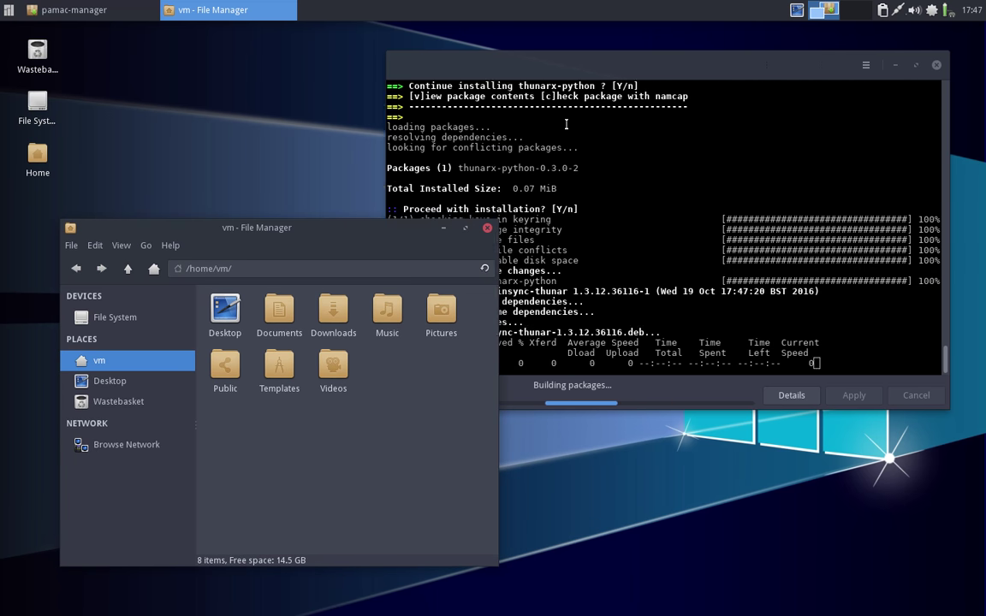
left_click(523, 58)
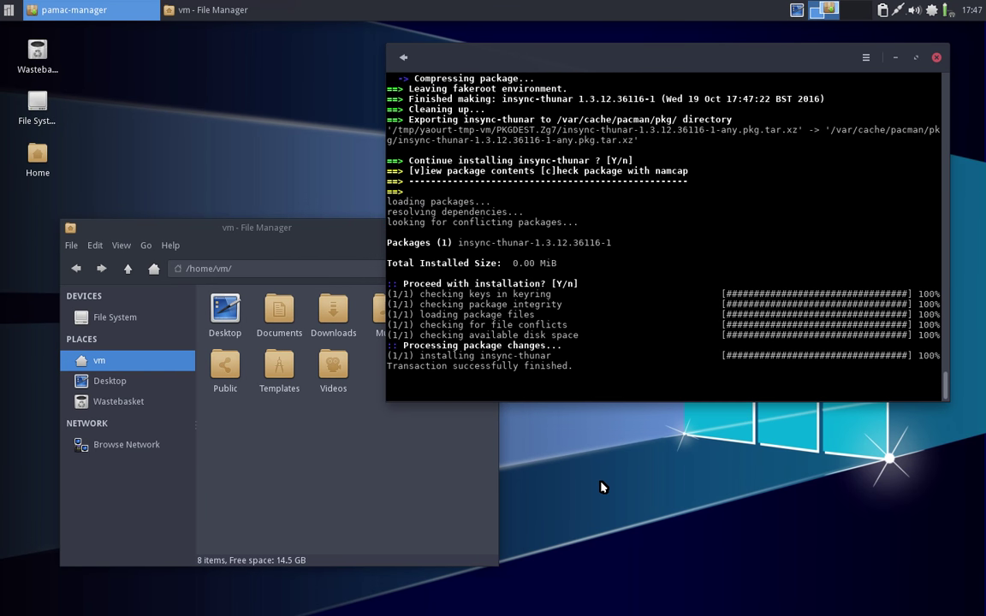
- Close Pamac, minimise the vm file manager, and briefly open and close the Whisker menu
left_click(936, 58)
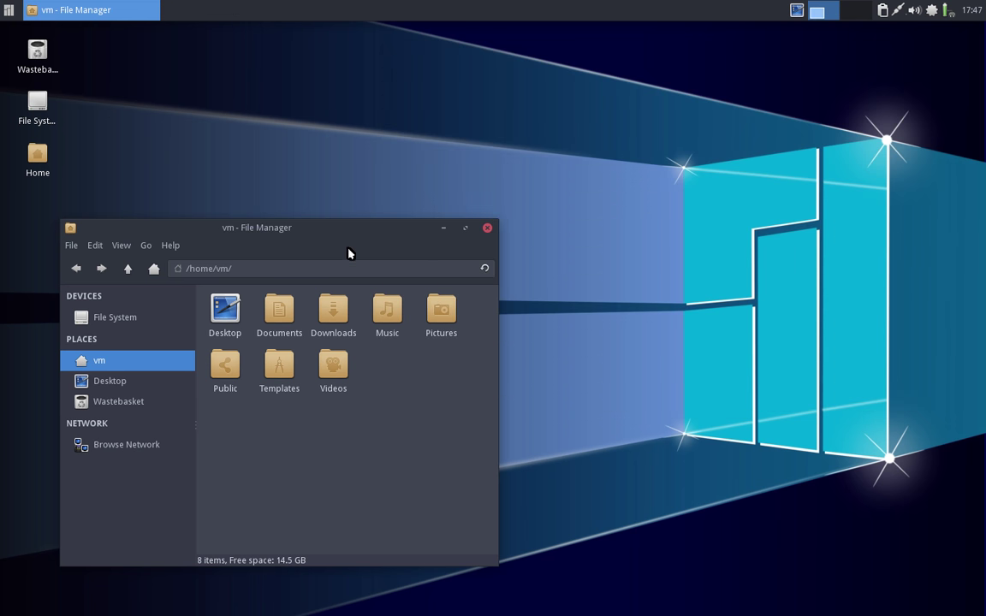
left_click_drag(330, 233, 780, 52)
left_click(375, 315)
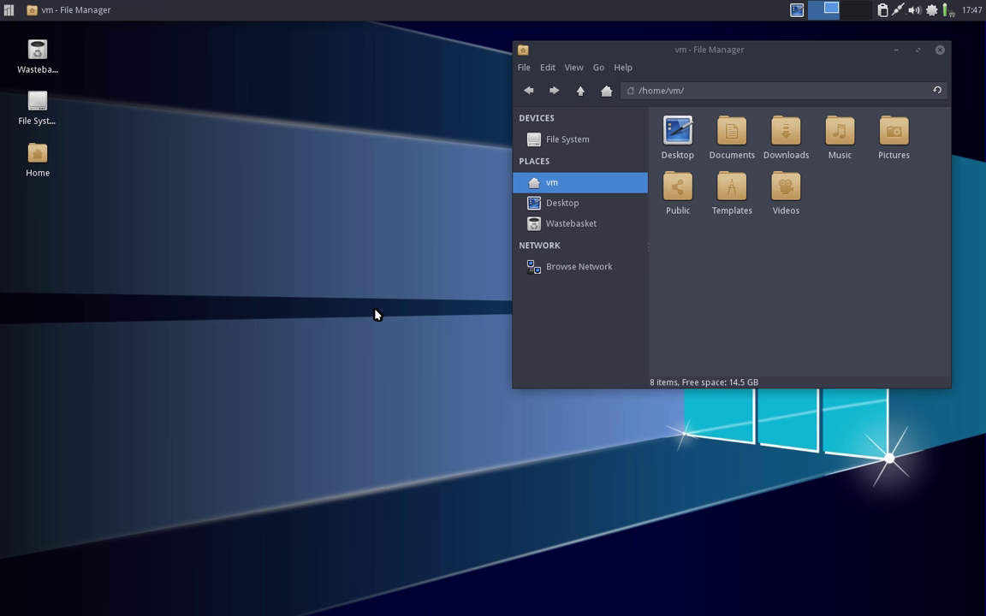
left_click(898, 50)
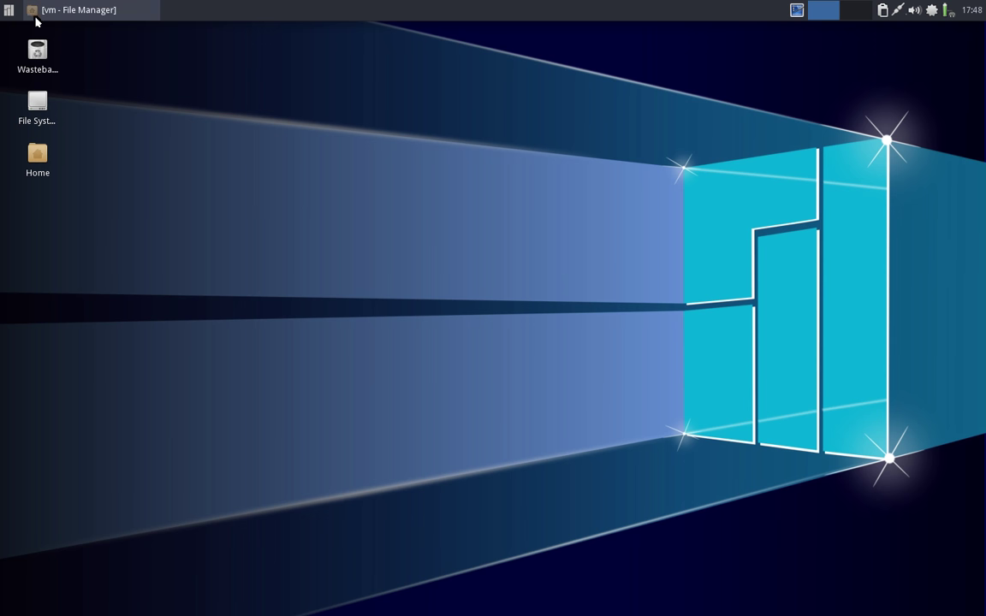
left_click(9, 12)
left_click(8, 12)
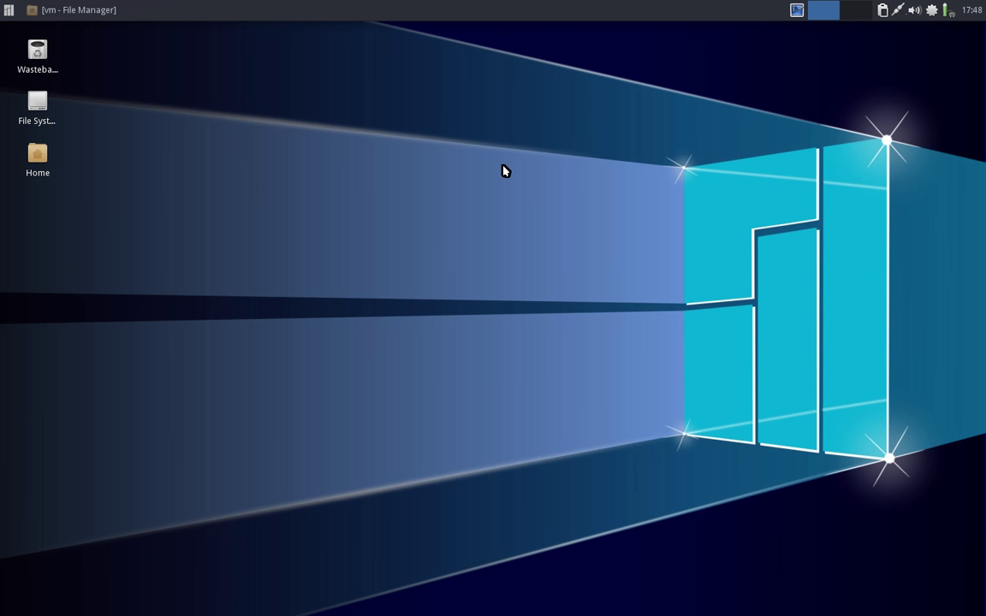